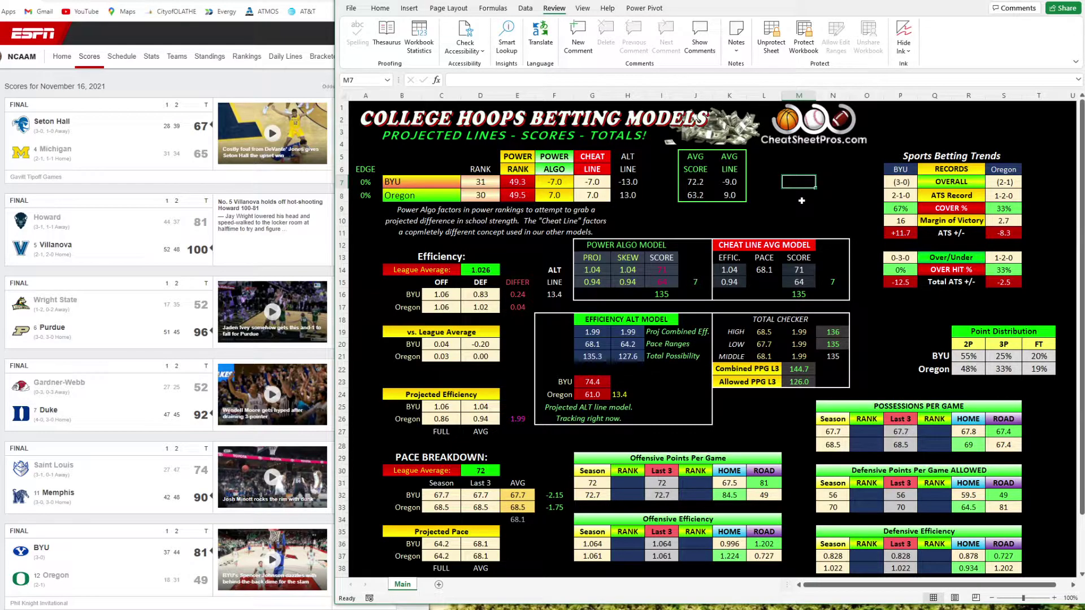
- Review the Sports Betting Trends rows: cover %, margin of victory, ATS, over/under, over hit %, total ATS
left_click_drag(898, 142, 901, 277)
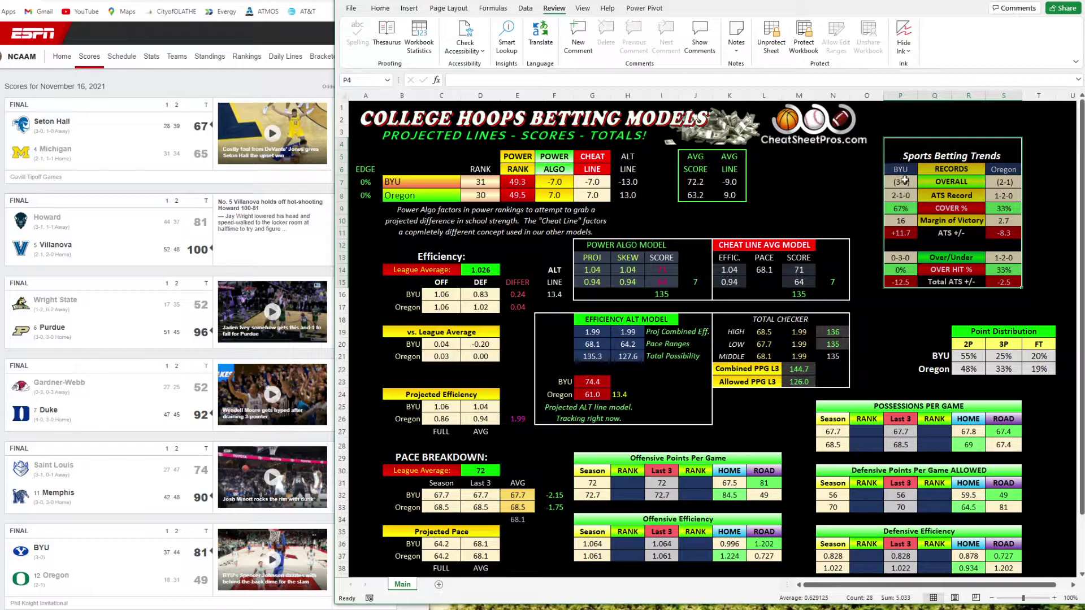
left_click(904, 208)
left_click_drag(940, 211, 1000, 212)
left_click_drag(909, 221, 1006, 221)
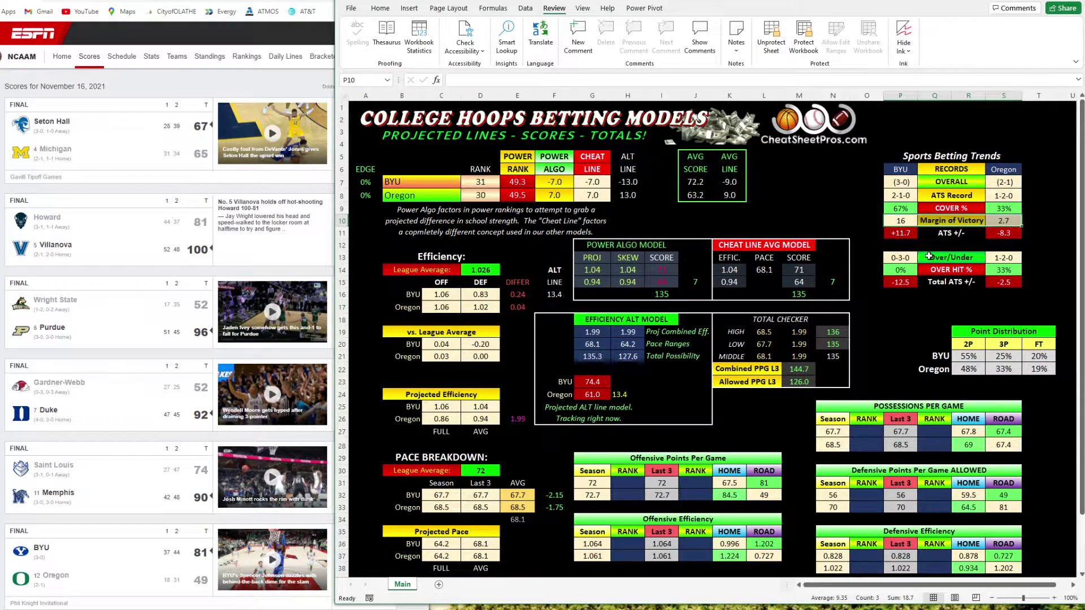
left_click_drag(899, 233, 1006, 234)
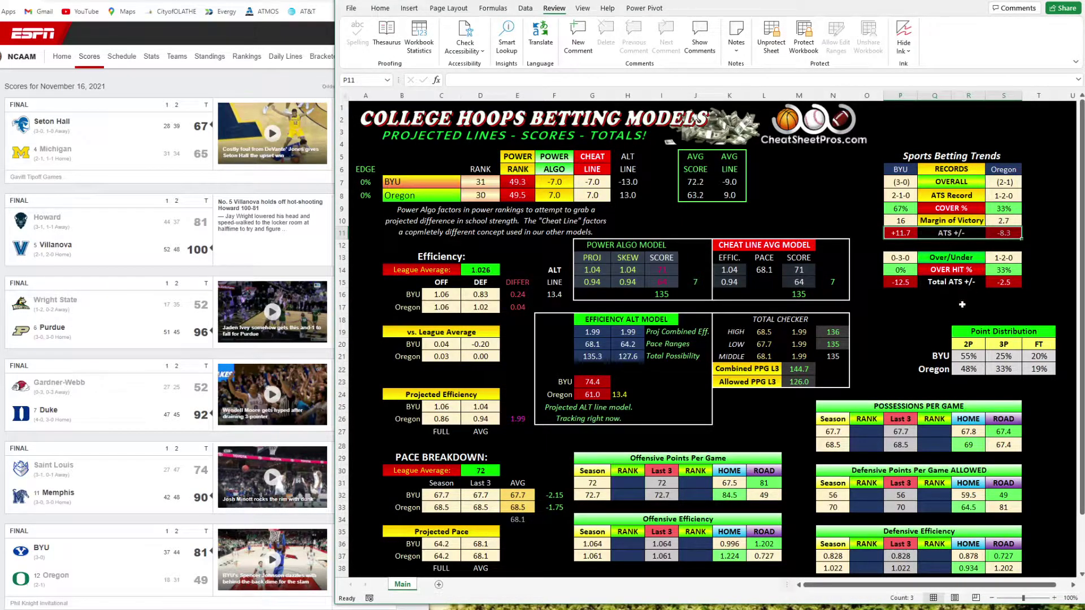
left_click_drag(900, 259, 1009, 259)
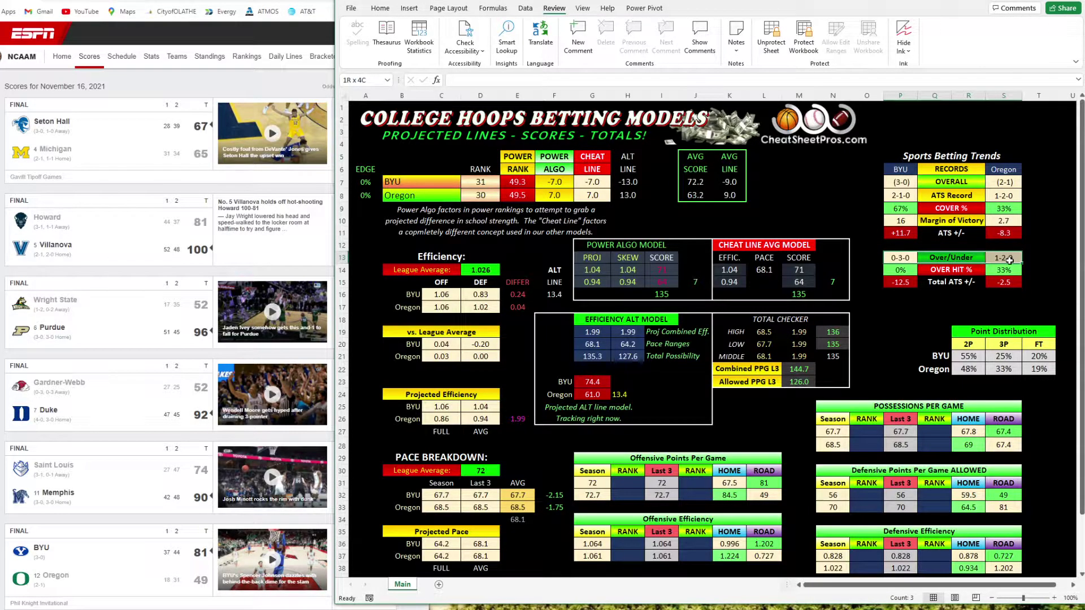
left_click(901, 259)
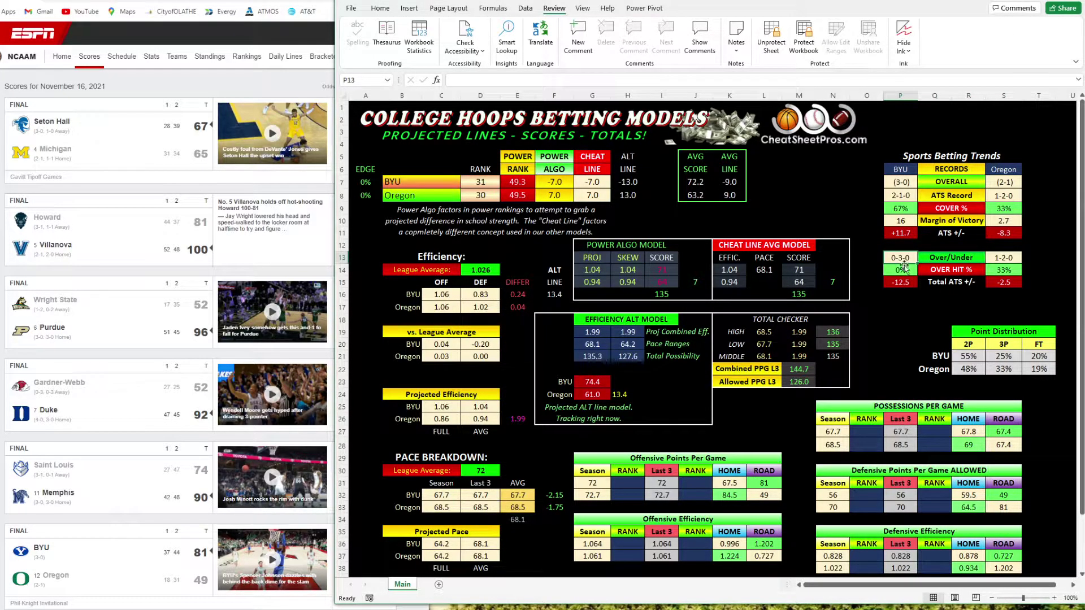
left_click(903, 270)
left_click_drag(921, 272, 1013, 271)
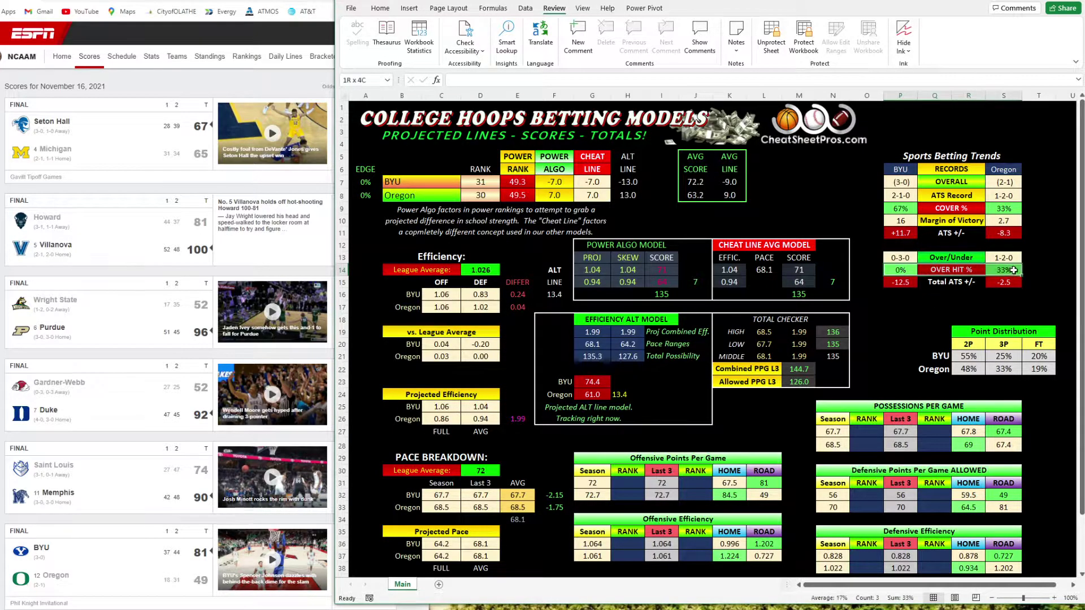
left_click(903, 269)
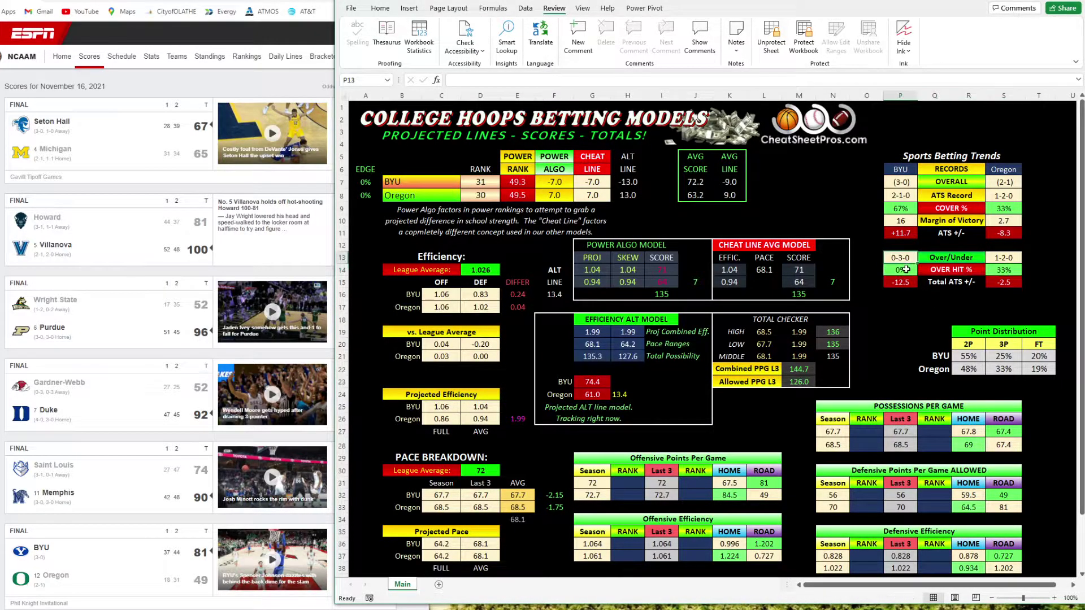
left_click_drag(903, 282, 1006, 283)
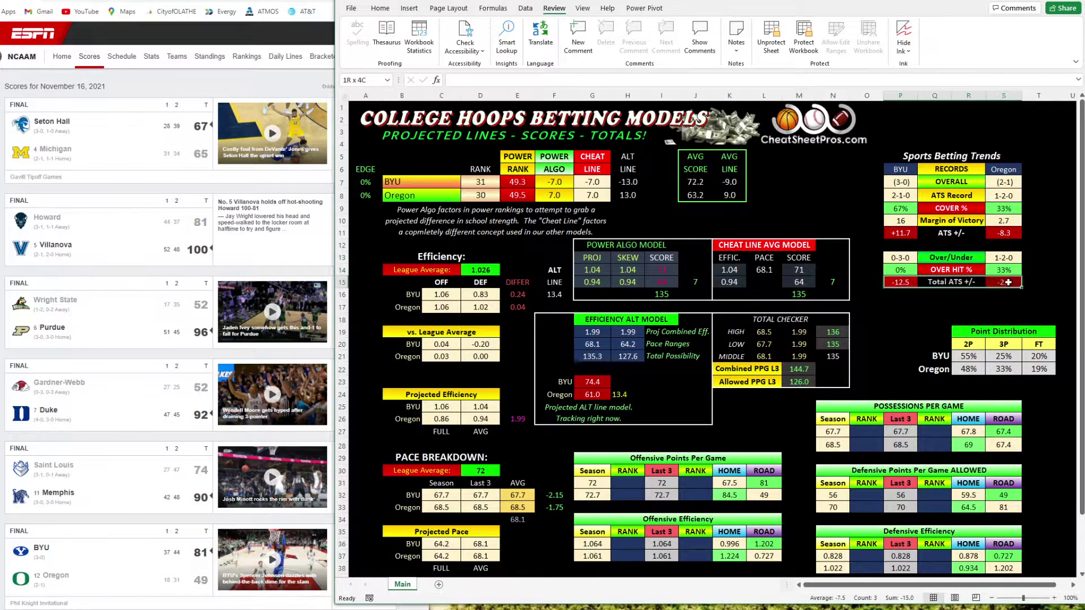
left_click(904, 282)
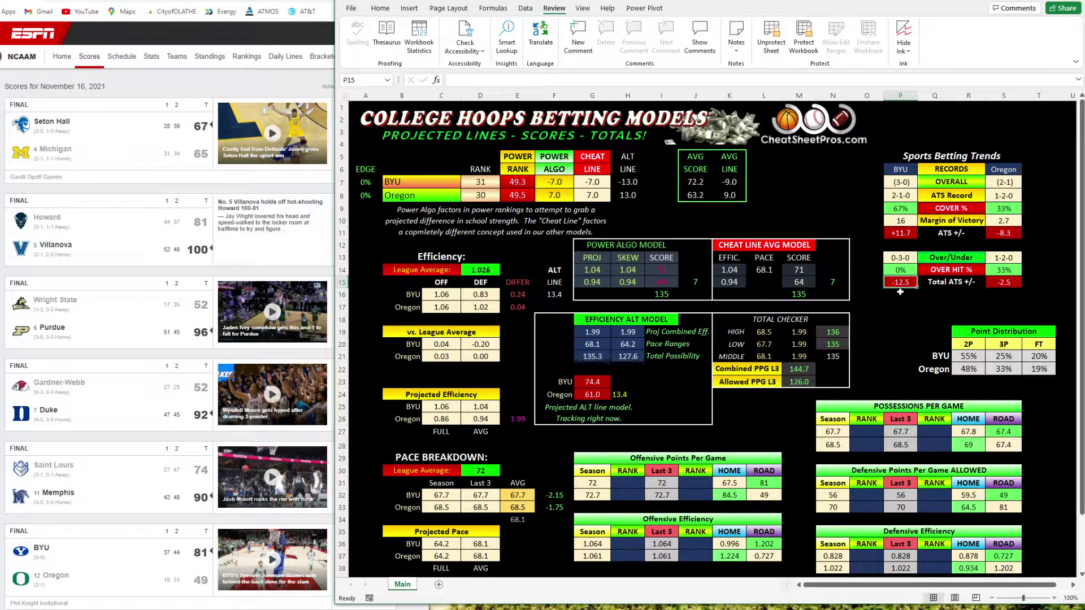
- Compare both teams' 2P, FT and 3P shares in the Point Distribution table
left_click_drag(963, 335, 1004, 368)
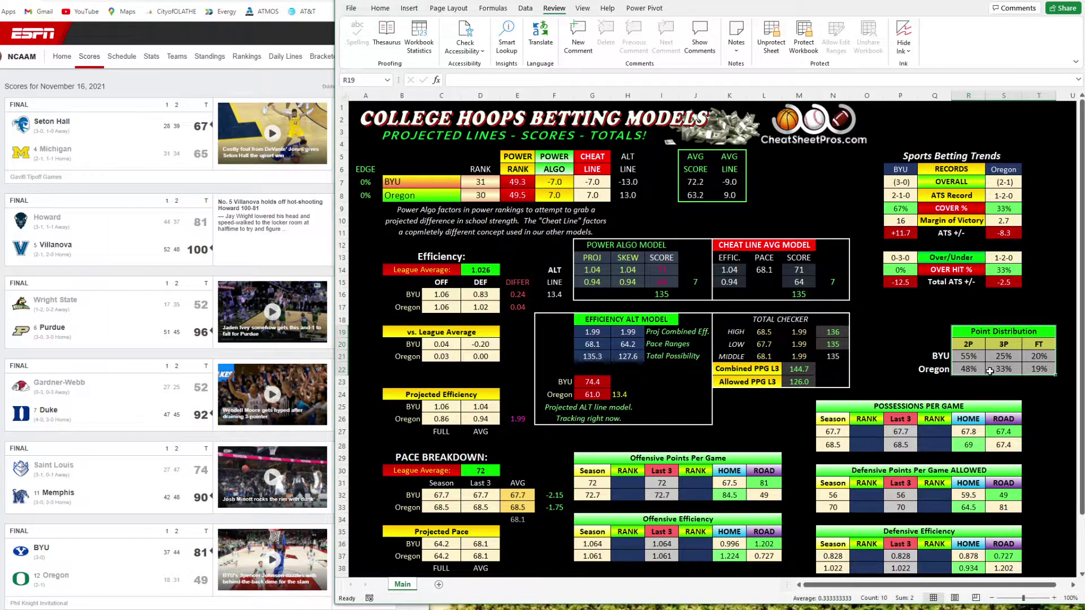
left_click_drag(969, 345, 1044, 367)
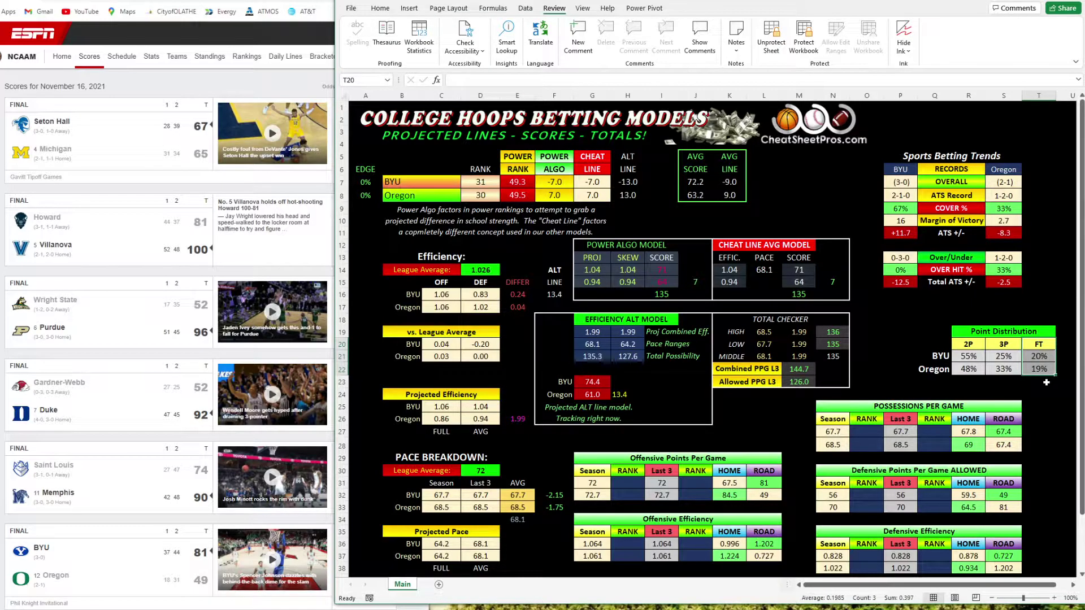
left_click_drag(968, 346, 968, 369)
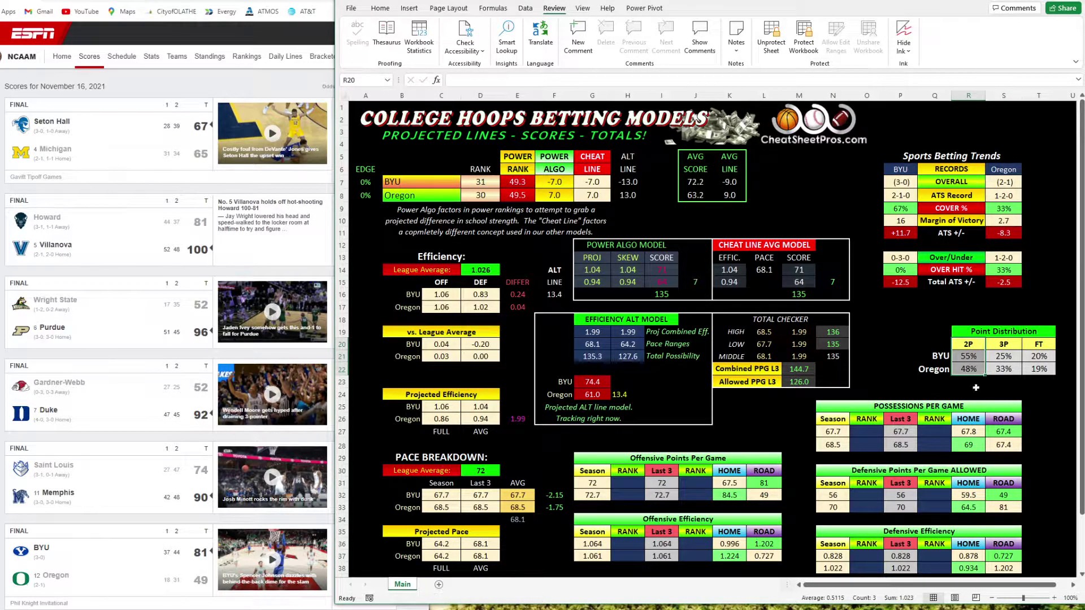
left_click(975, 384)
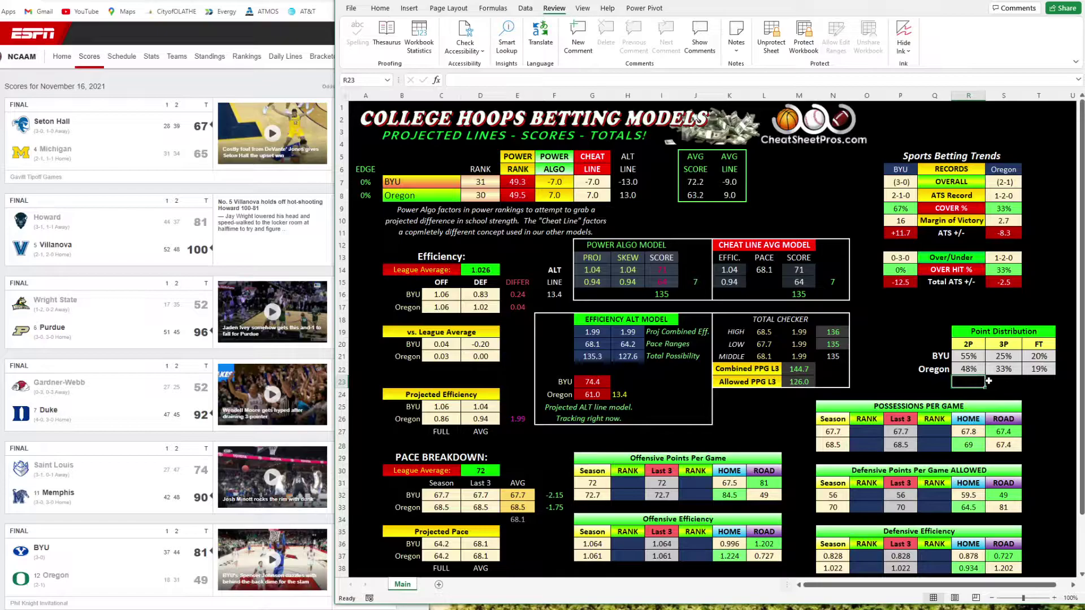
- Review the per-game offensive and efficiency stat tables and the Possessions RANK cells
left_click_drag(835, 405, 1011, 568)
left_click_drag(604, 463, 775, 562)
left_click(757, 443)
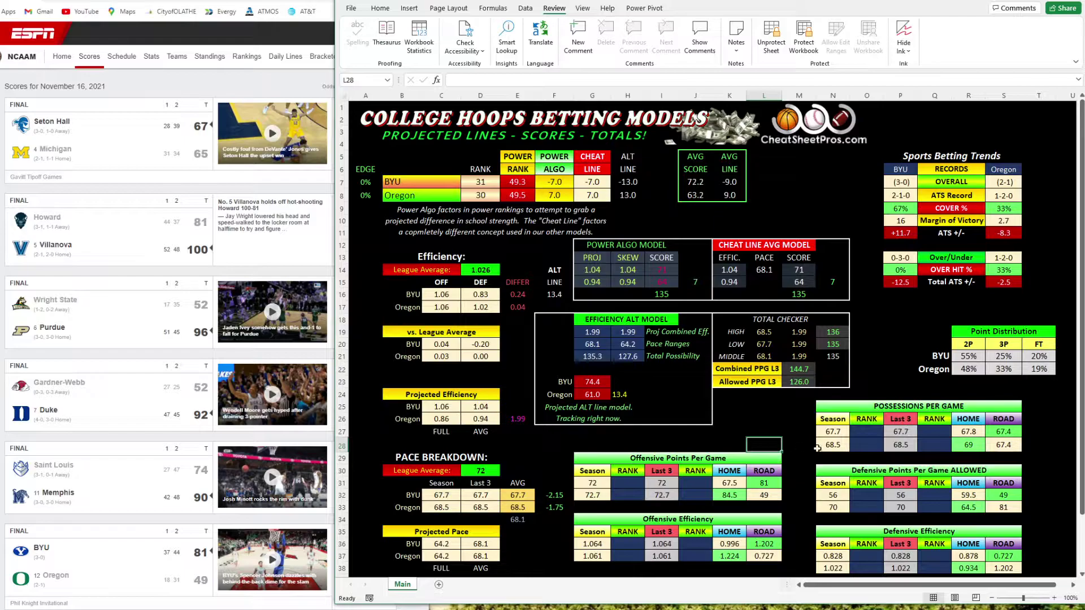
left_click_drag(868, 431, 867, 449)
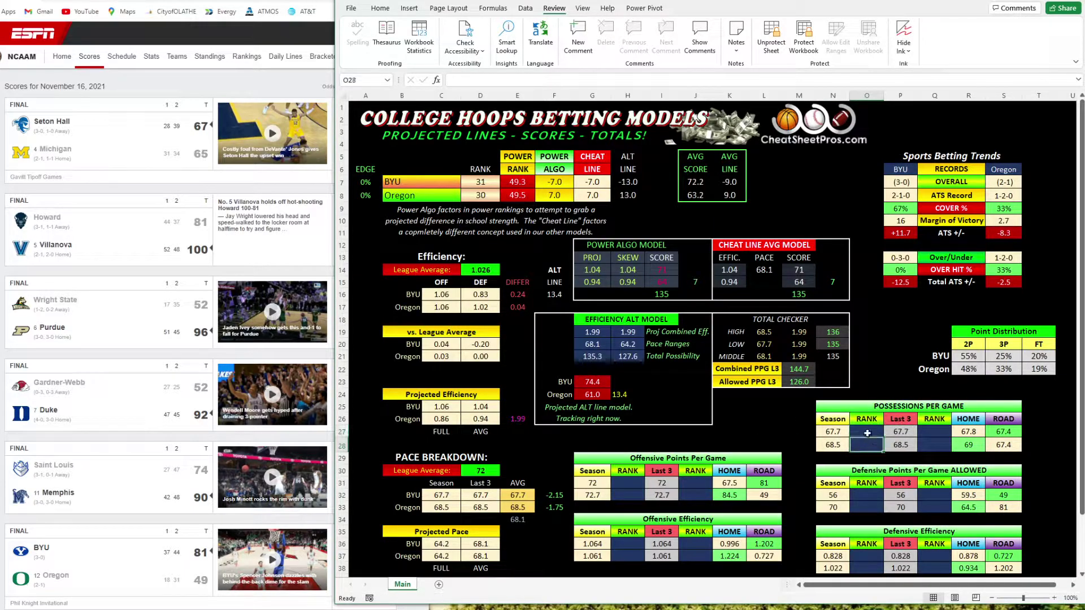
left_click(865, 447)
left_click_drag(867, 432, 865, 446)
left_click(865, 448)
mouse_move(865, 447)
left_mouse_down()
mouse_move(866, 433)
mouse_move(867, 448)
left_mouse_up()
left_click(867, 445)
left_click(867, 448)
- Review the BYU–Oregon matchup rows and browse the first team's list, keeping BYU
left_click(415, 164)
left_click_drag(414, 165, 592, 197)
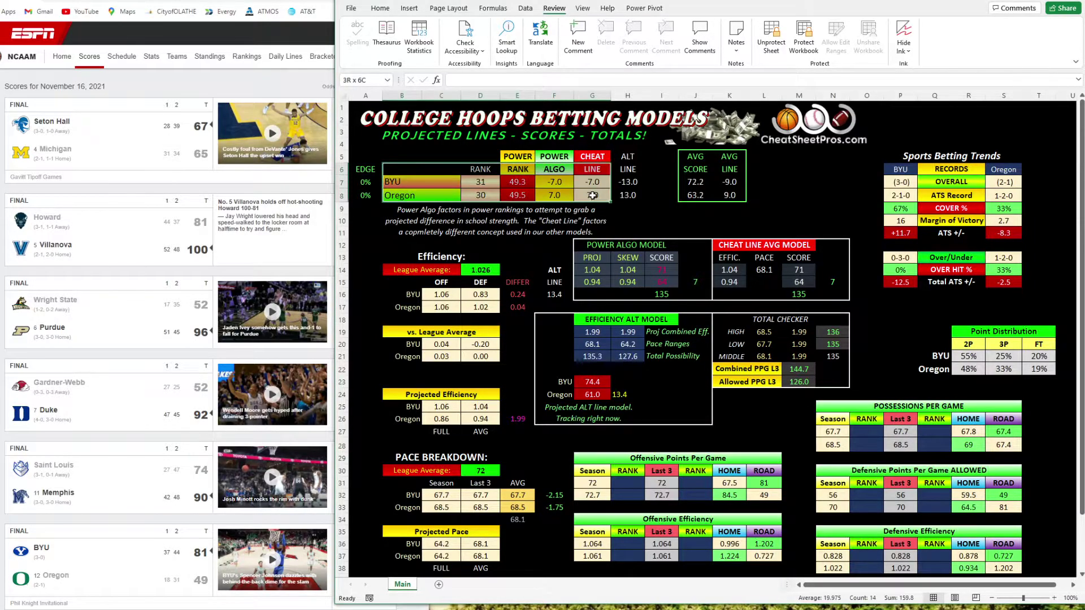
left_click(446, 227)
left_click(434, 184)
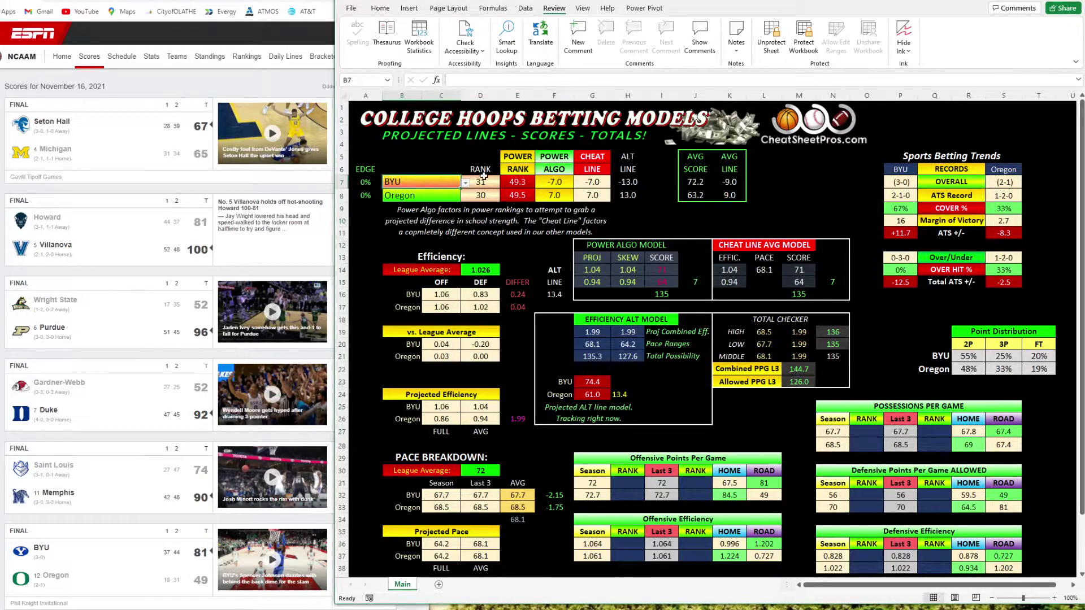
left_click(466, 185)
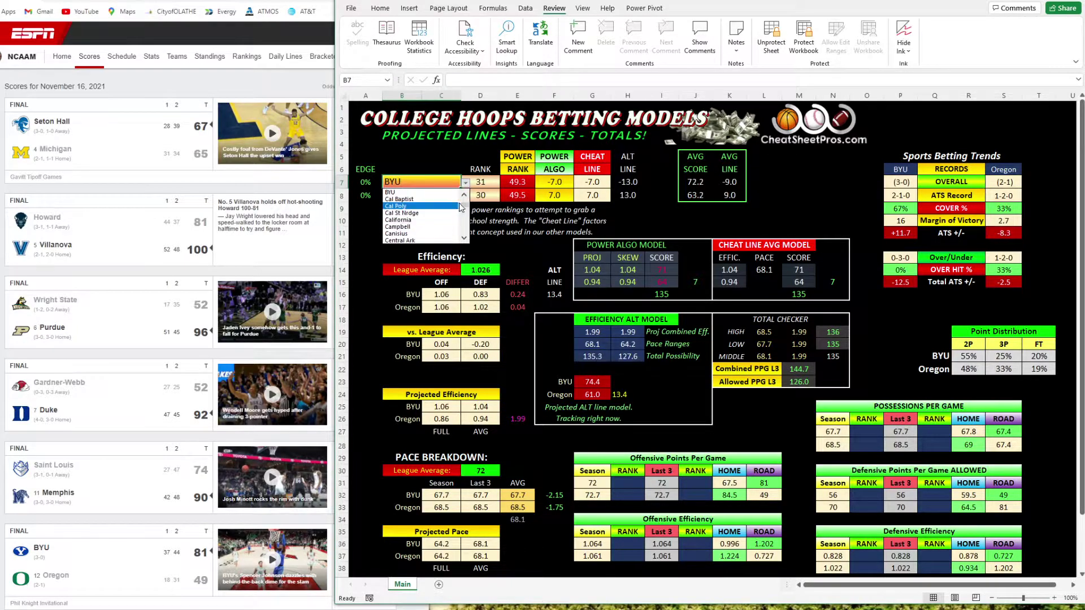
mouse_move(467, 207)
left_mouse_down()
mouse_move(467, 238)
mouse_move(467, 215)
left_mouse_up()
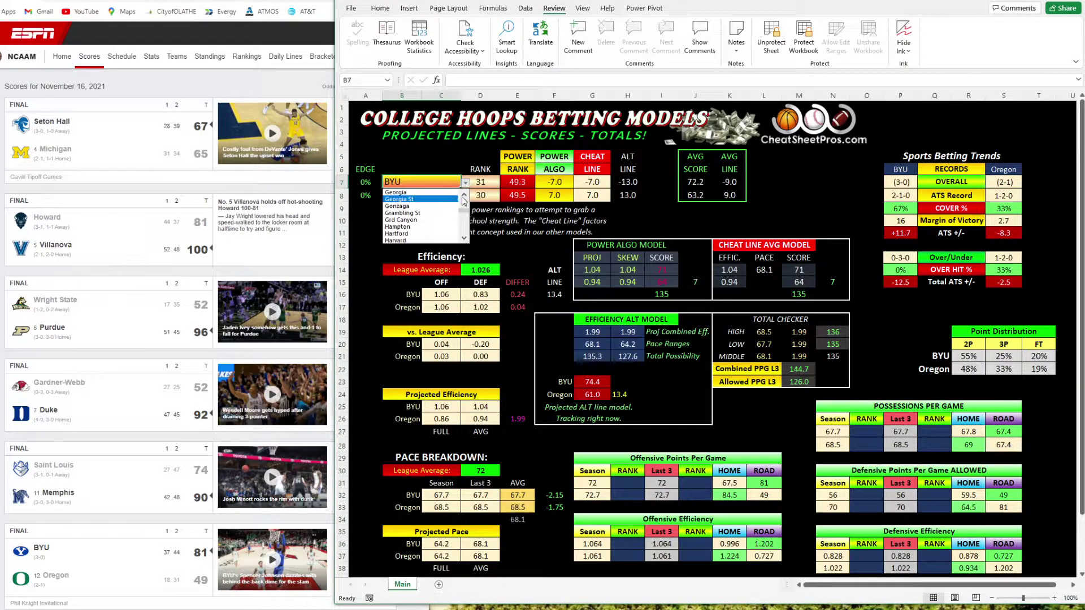
left_click(464, 196)
scroll(466, 198, "up", 1)
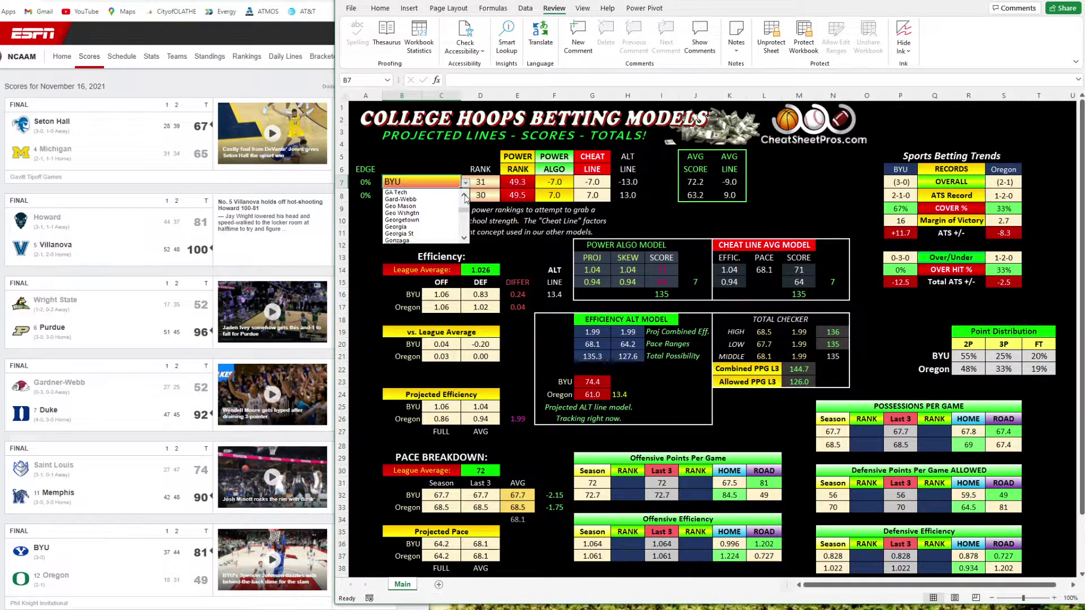
key("Escape")
- Read the Power Algo explanatory note below the matchup block
left_click(428, 199)
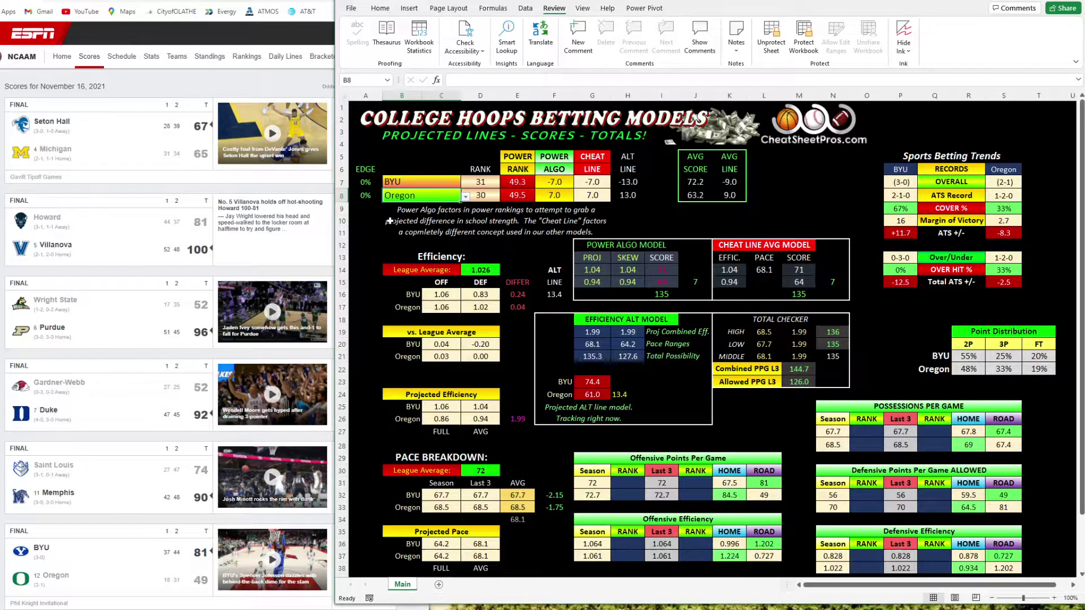
key("Up")
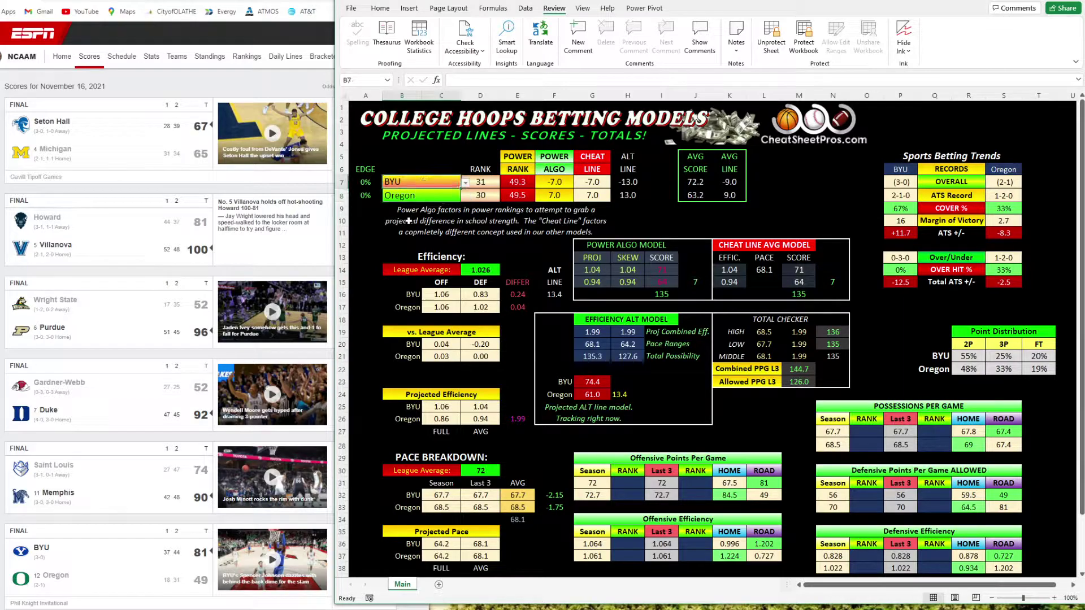
left_click(406, 221)
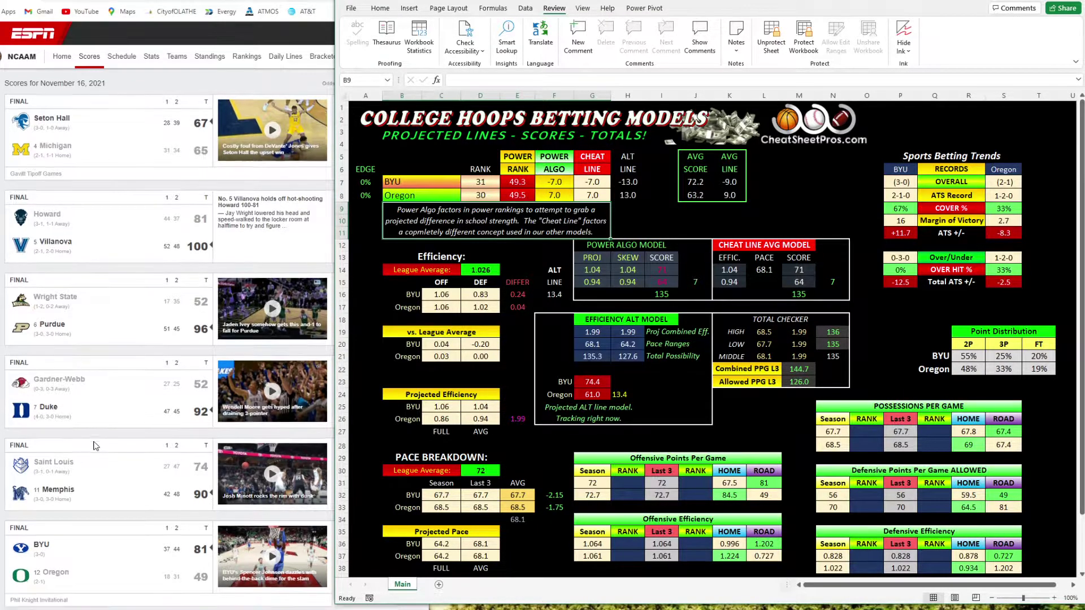
scroll(96, 445, "down", 4)
scroll(97, 446, "down", 1)
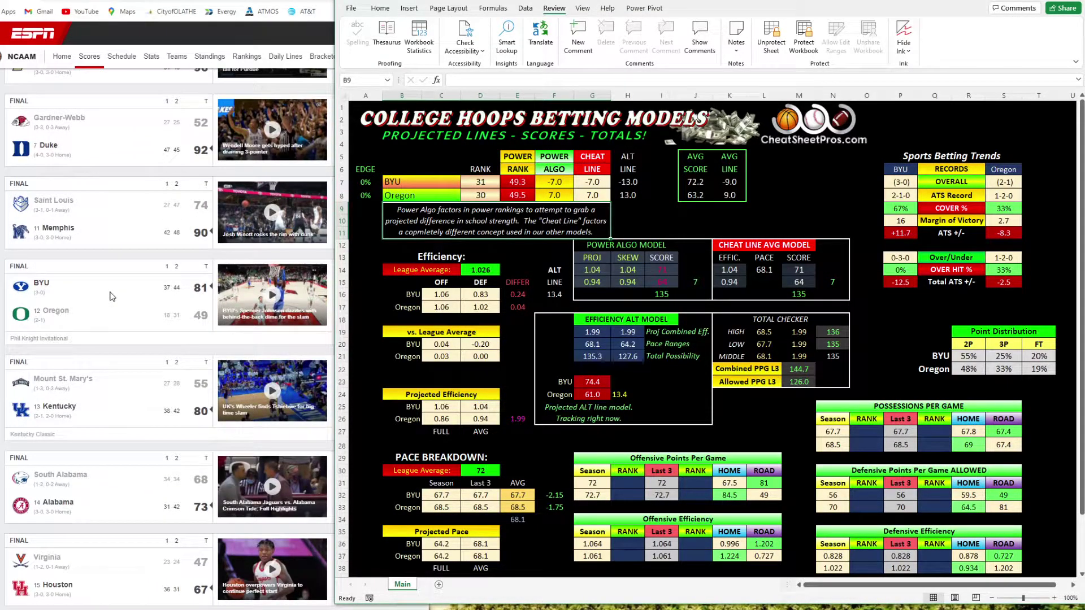
left_click(420, 183)
left_click(396, 232)
left_click(485, 173)
- Compare the POWER RANK, Power Algo, Cheat Line and ALT LINE columns for BYU and Oregon
left_click_drag(521, 156, 520, 195)
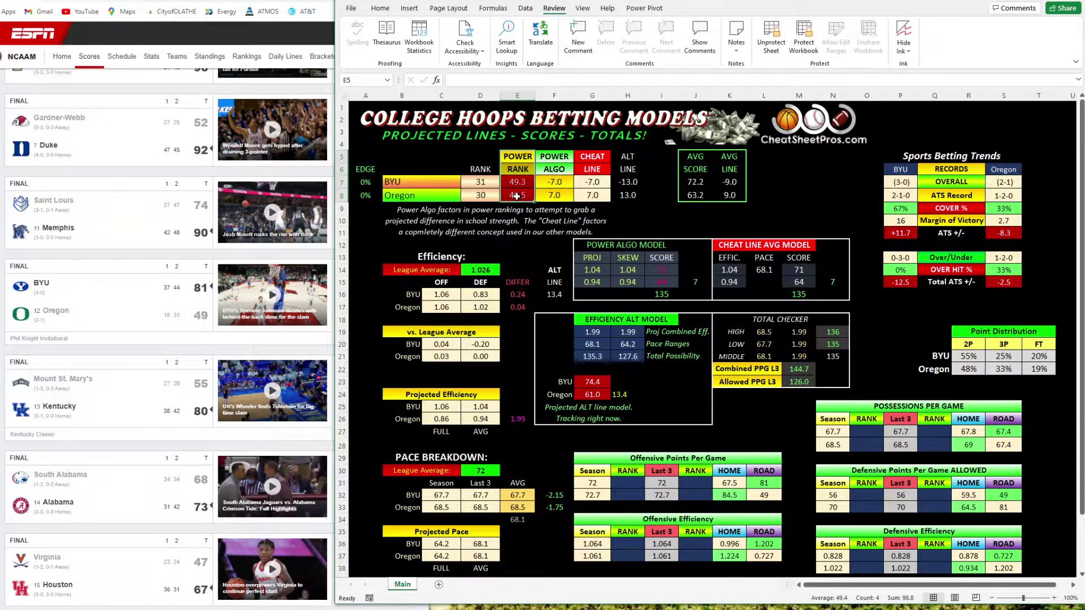
left_click_drag(554, 157, 596, 197)
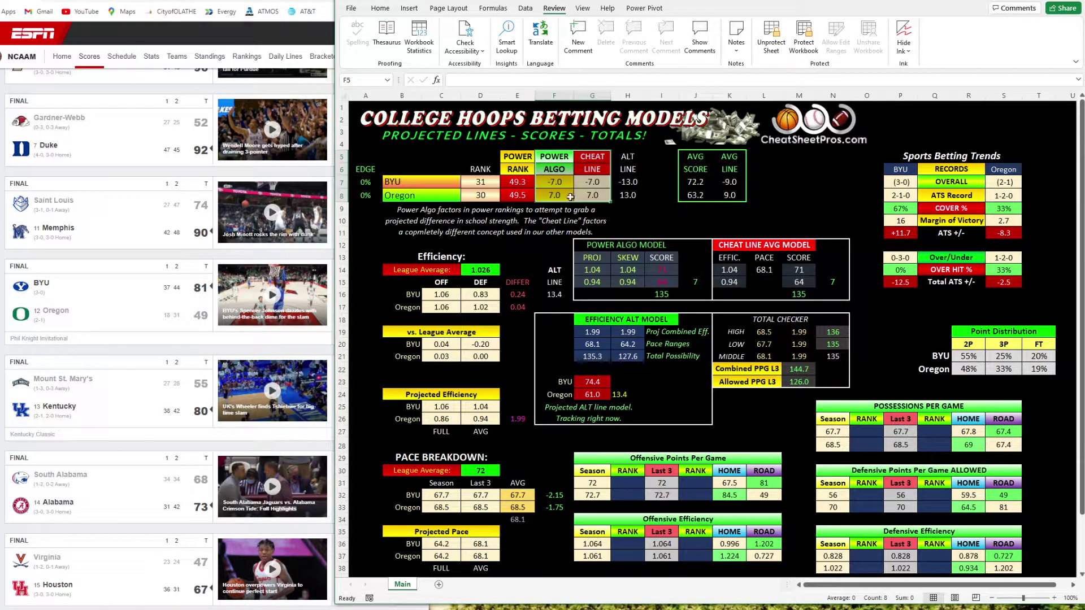
left_click_drag(554, 158, 555, 199)
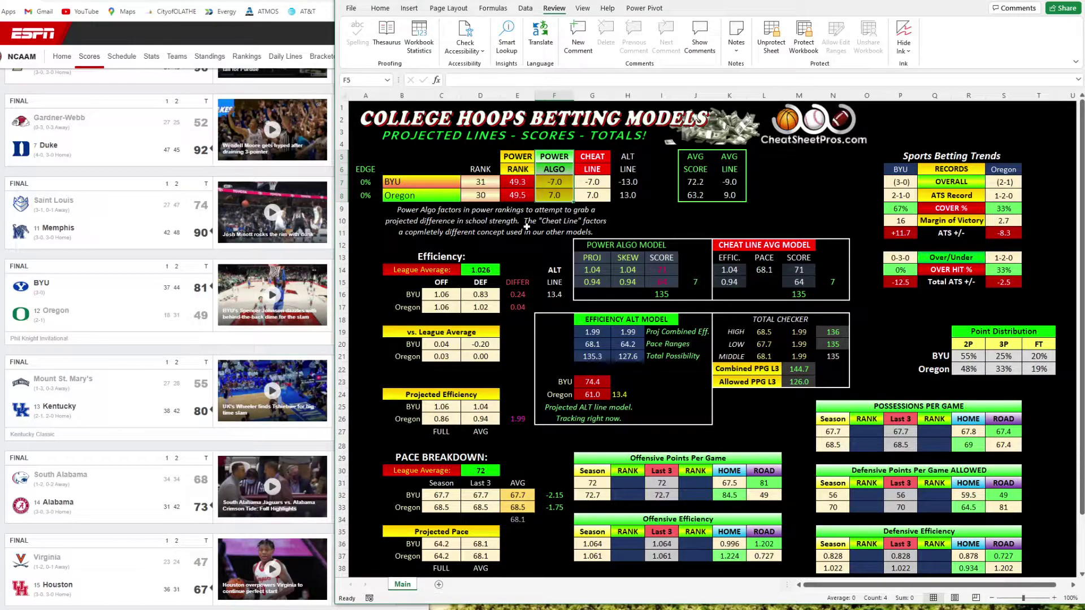
left_click_drag(593, 157, 592, 195)
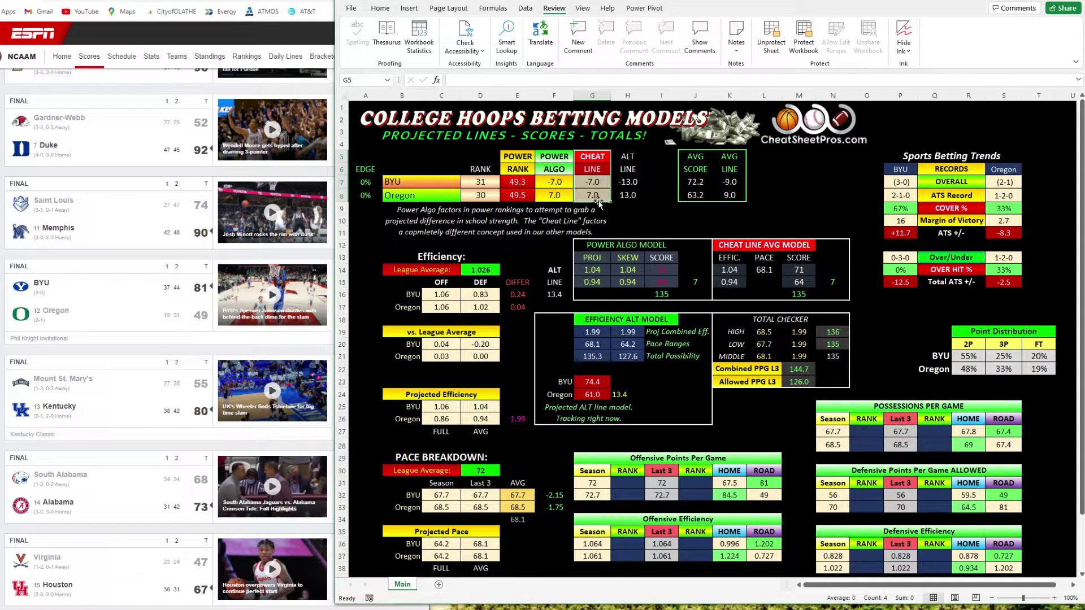
left_click_drag(555, 158, 563, 198)
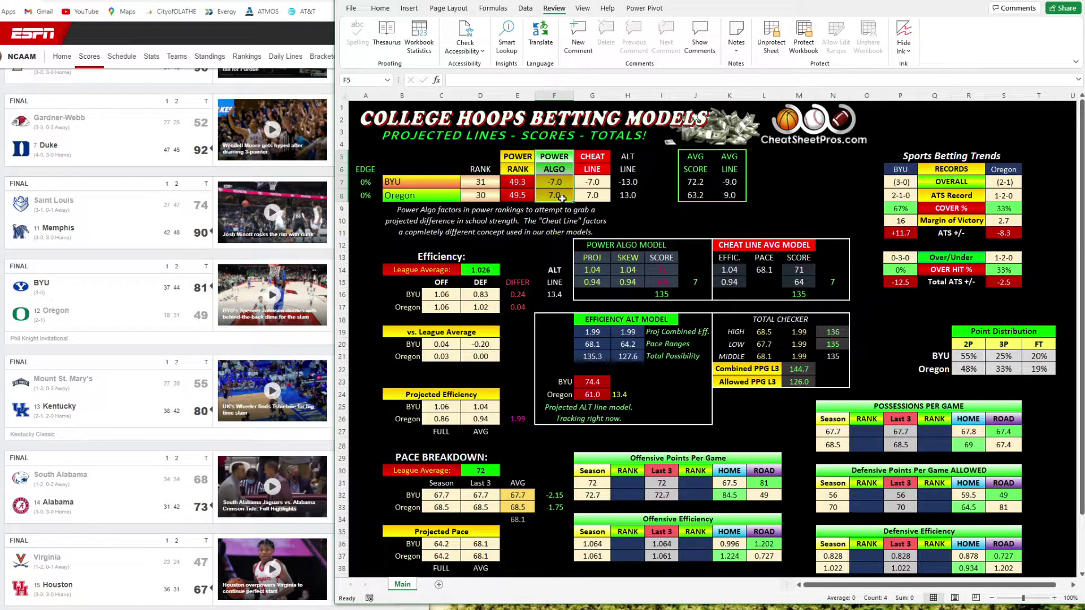
left_click_drag(598, 152, 599, 195)
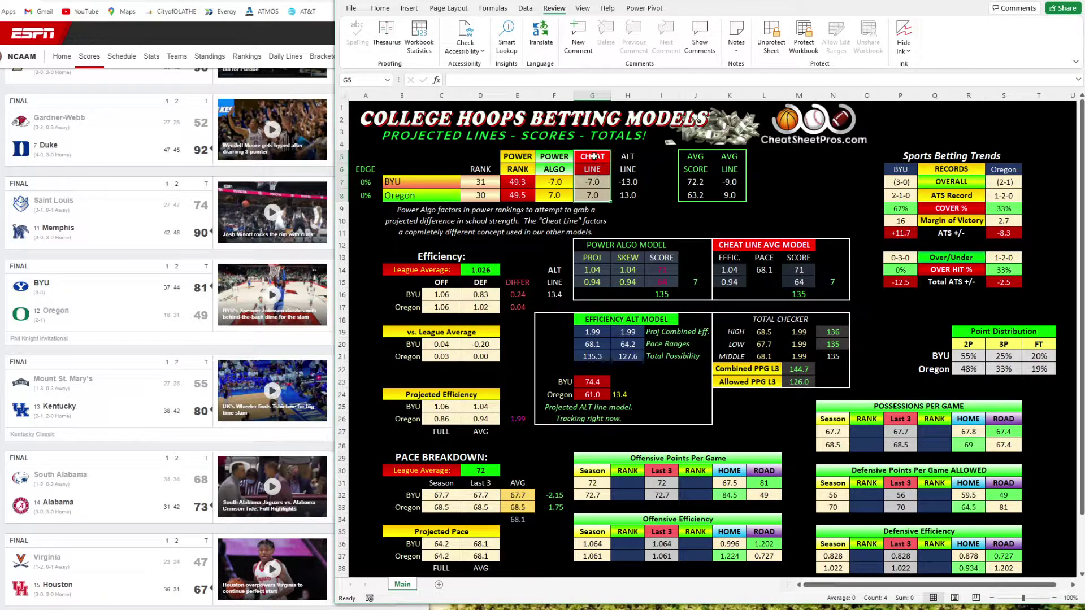
left_click_drag(556, 160, 558, 197)
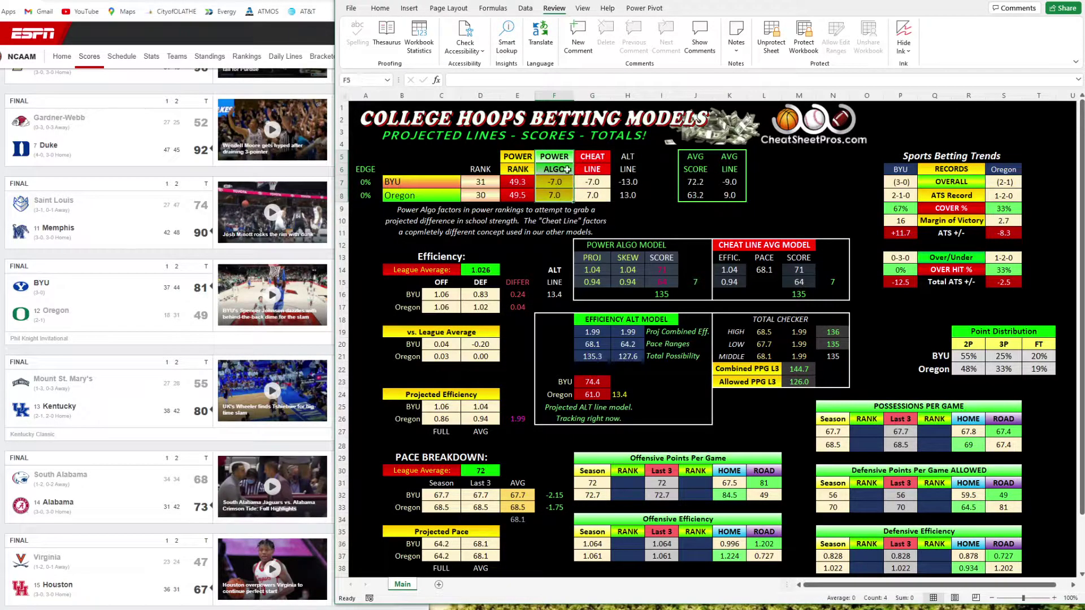
left_click_drag(629, 156, 627, 195)
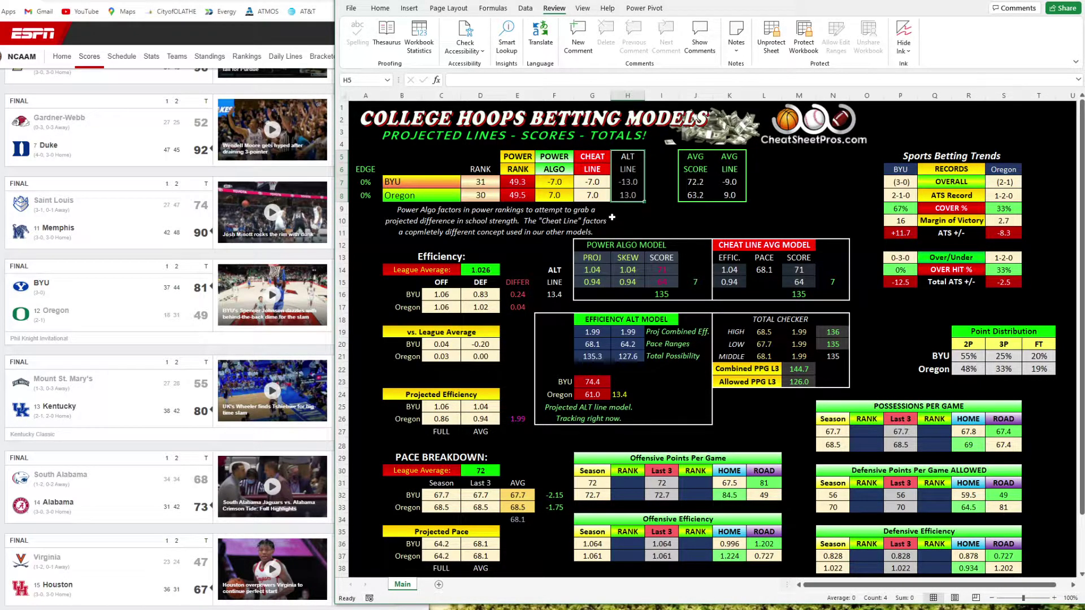
- Select the ALT LINE projection cells F14:F16 and both teams' algo, cheat and alt lines
left_click_drag(556, 270, 557, 295)
left_click_drag(629, 154, 628, 195)
left_click(555, 182)
left_click_drag(555, 182, 624, 198)
left_click(627, 220)
- Compare efficiencies: BYU 1.06/0.83/0.24, Oregon 1.06/1.02/0.04, giving ALT line 13.4
left_click(445, 294)
left_click(479, 294)
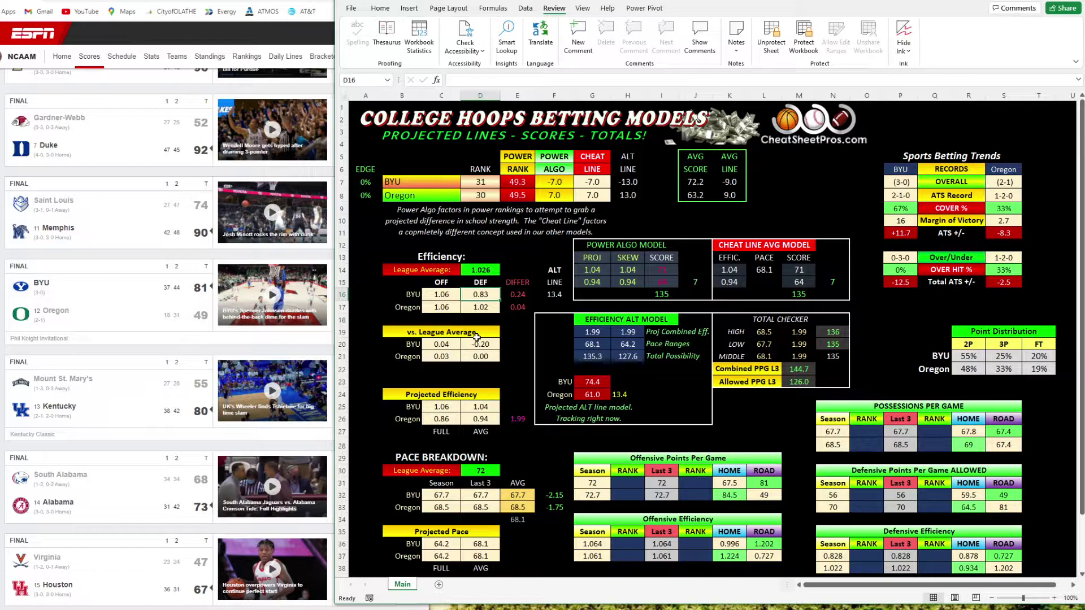
left_click(452, 297)
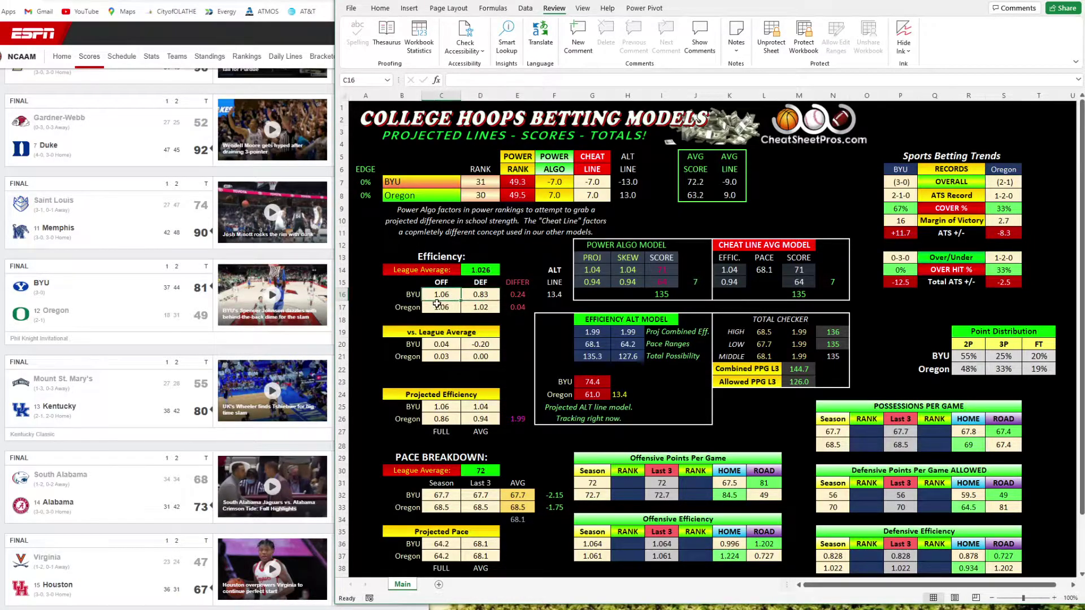
left_click(479, 298)
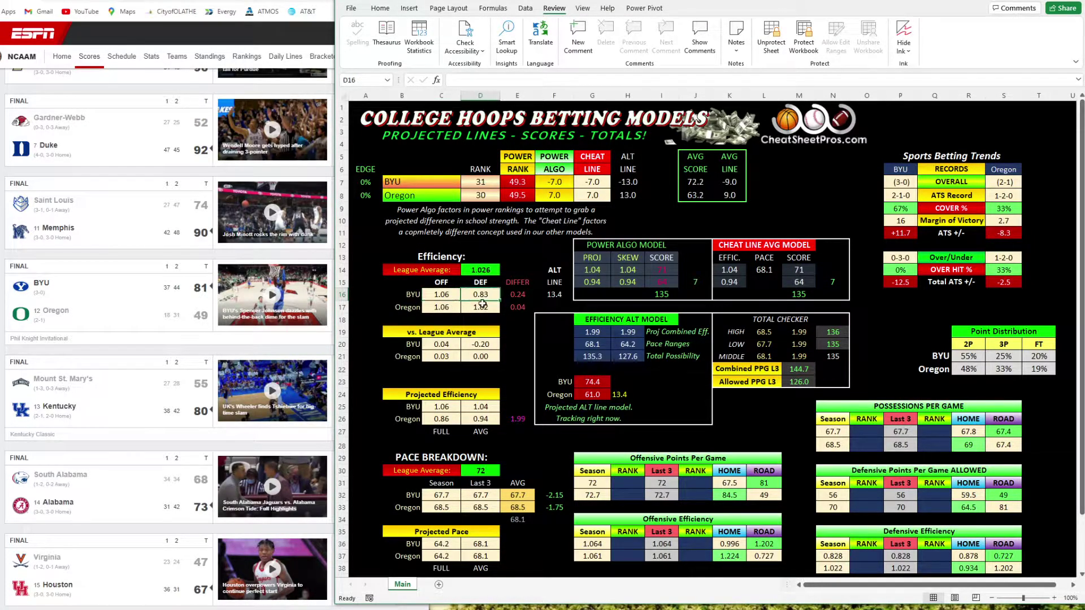
left_click(518, 298)
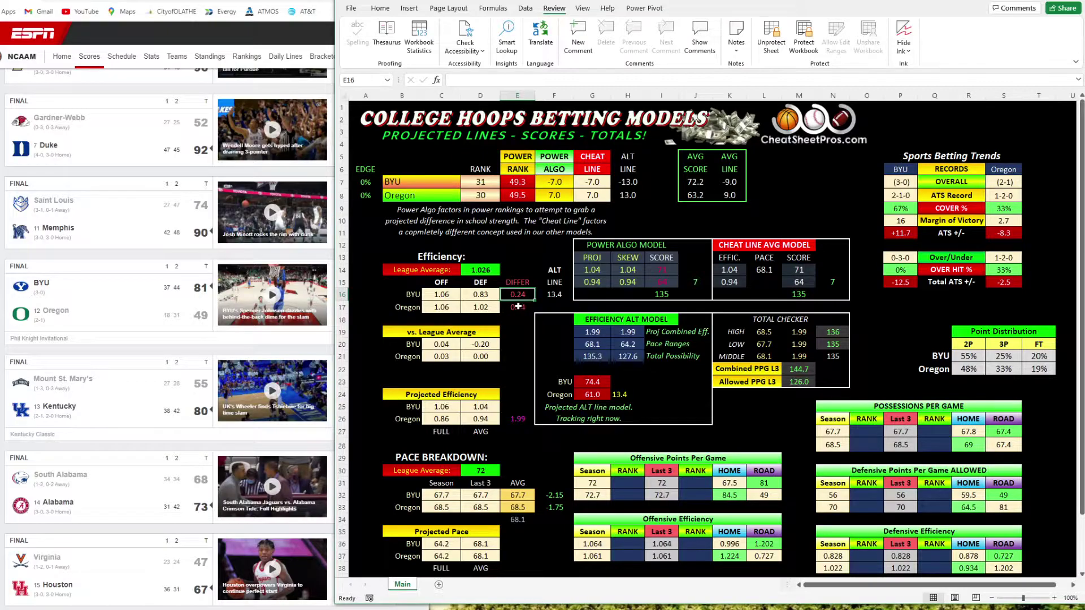
left_click(446, 309)
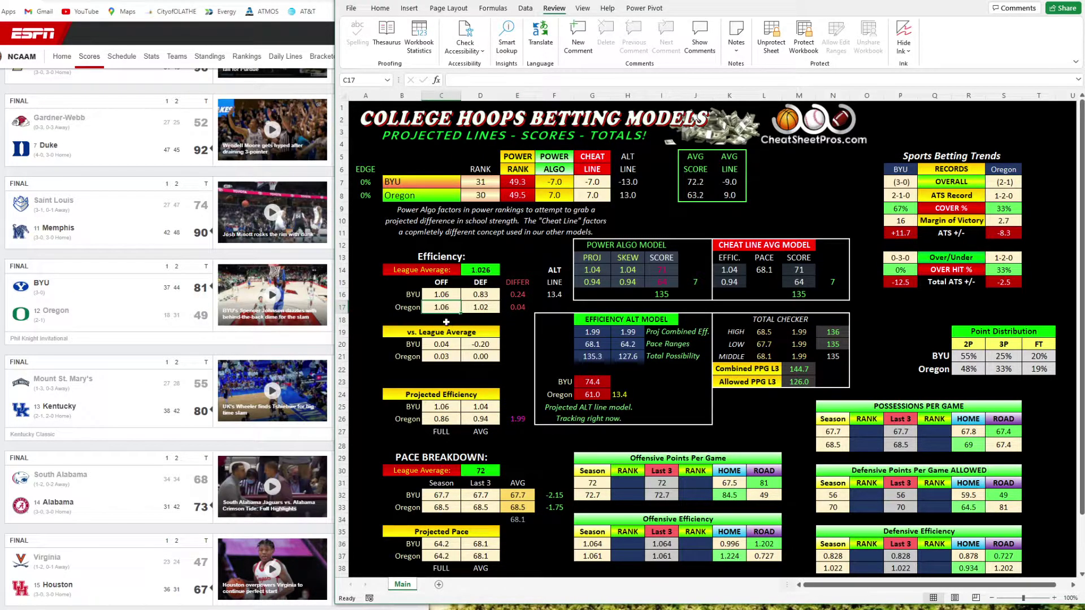
left_click(476, 308)
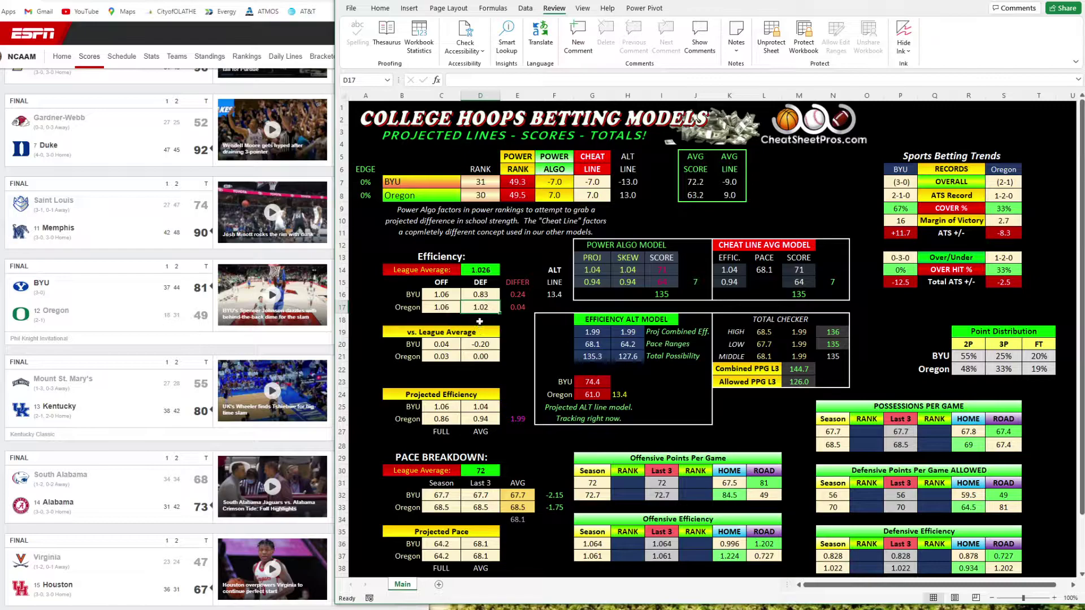
left_click(517, 310)
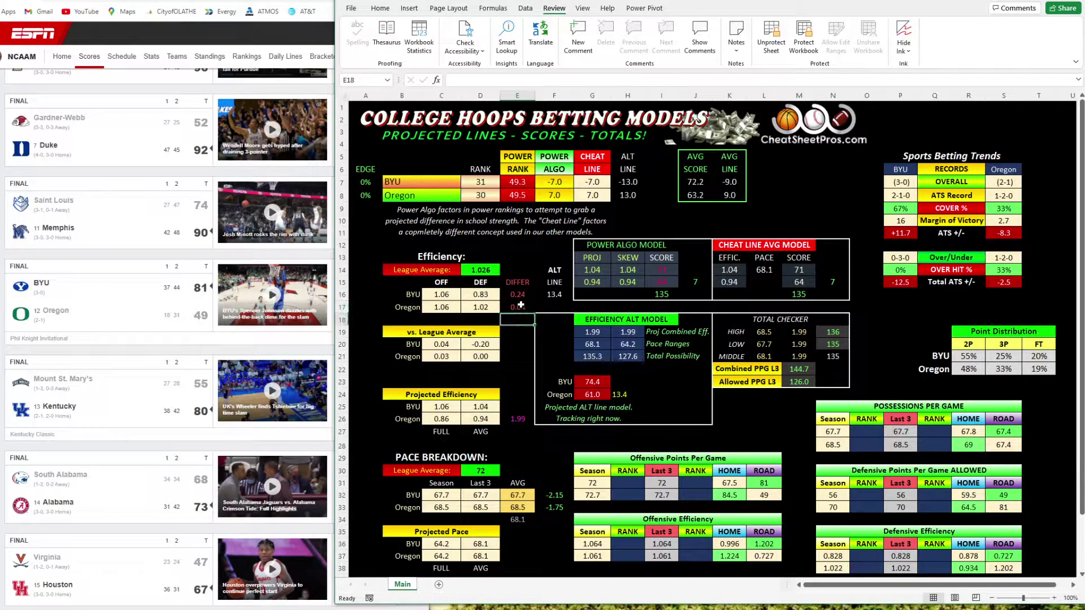
left_click_drag(518, 295, 518, 307)
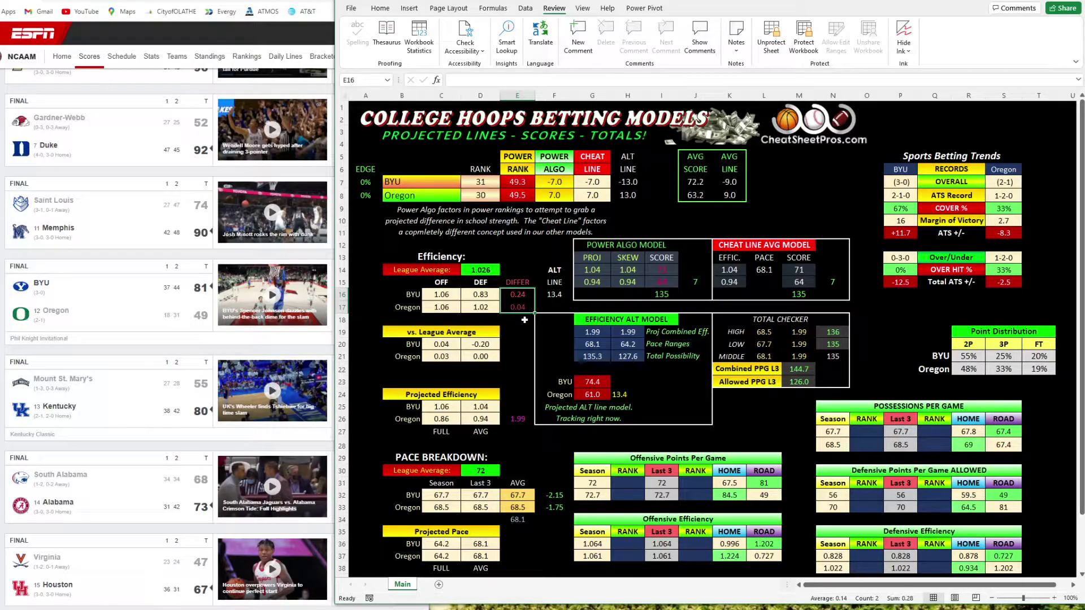
left_click_drag(558, 270, 555, 295)
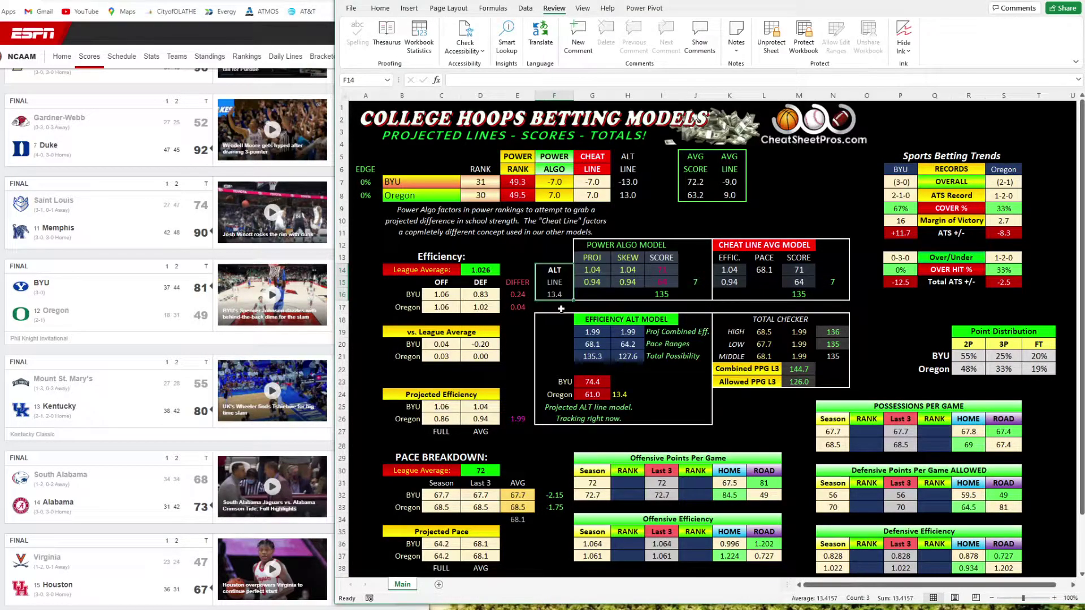
mouse_move(559, 308)
left_mouse_down()
mouse_move(562, 268)
mouse_move(559, 295)
left_mouse_up()
- Review the Power Algo and Cheat Line notes, power ranks 49.3 and 49.5, and BYU's -13.0 alt line
left_click(517, 218)
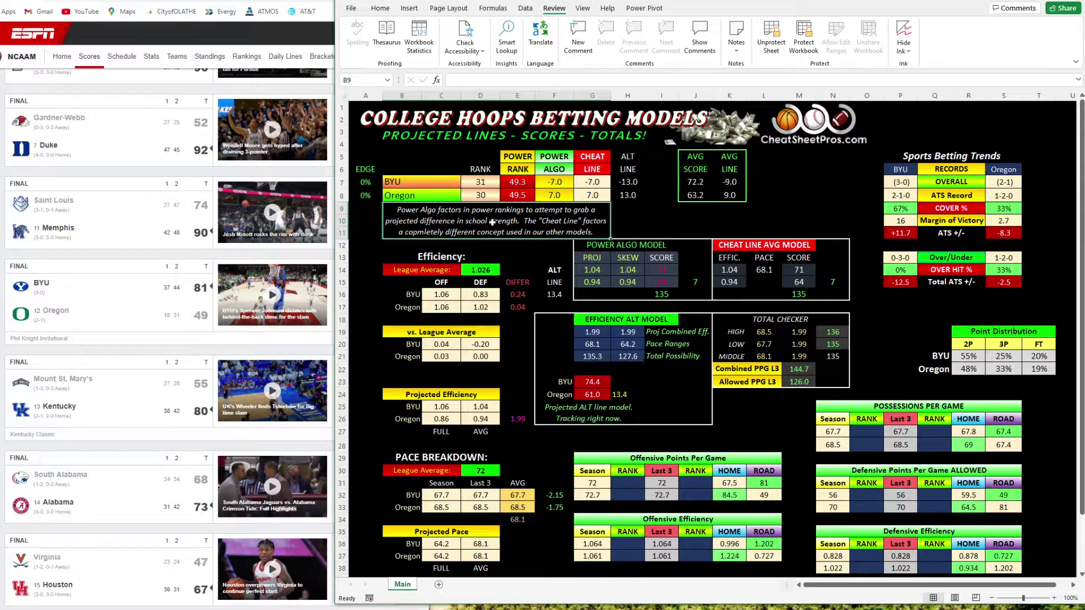
left_click_drag(558, 156, 554, 196)
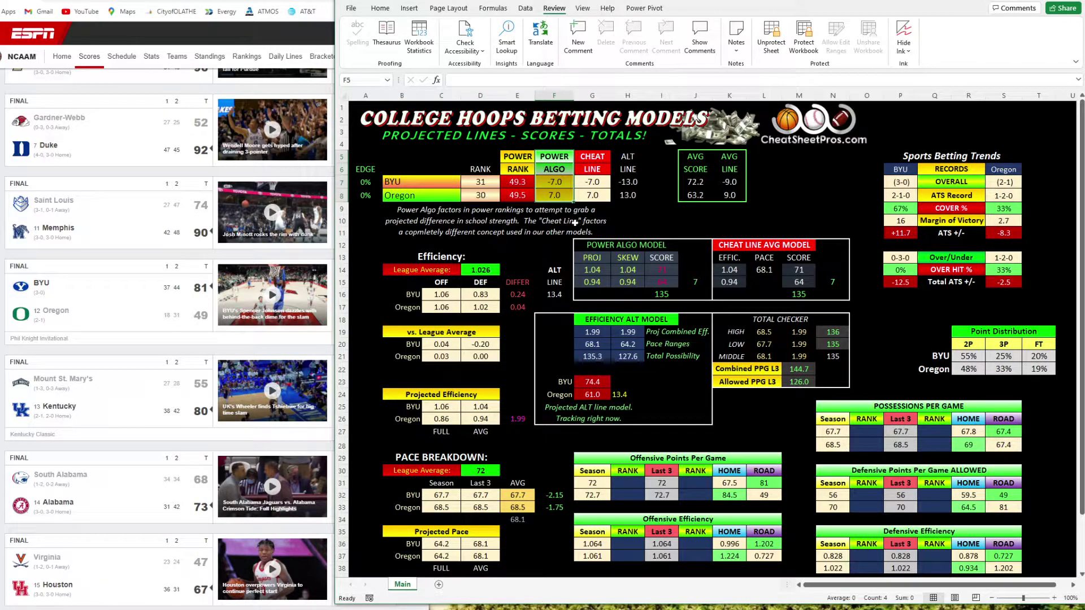
left_click(566, 220)
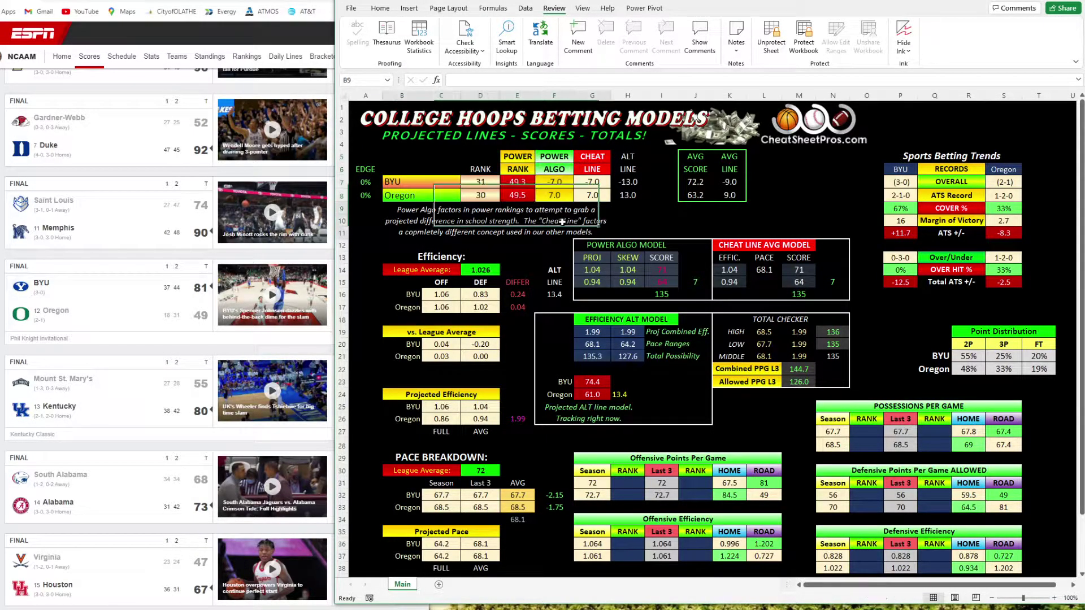
left_click_drag(517, 182, 588, 184)
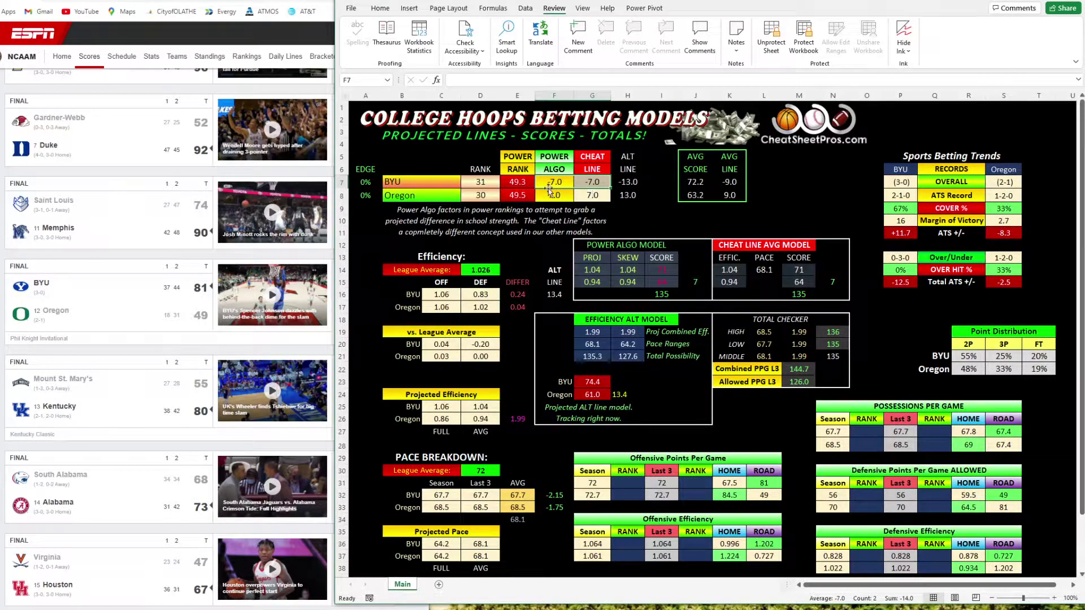
left_click_drag(629, 155, 627, 183)
left_click(627, 183)
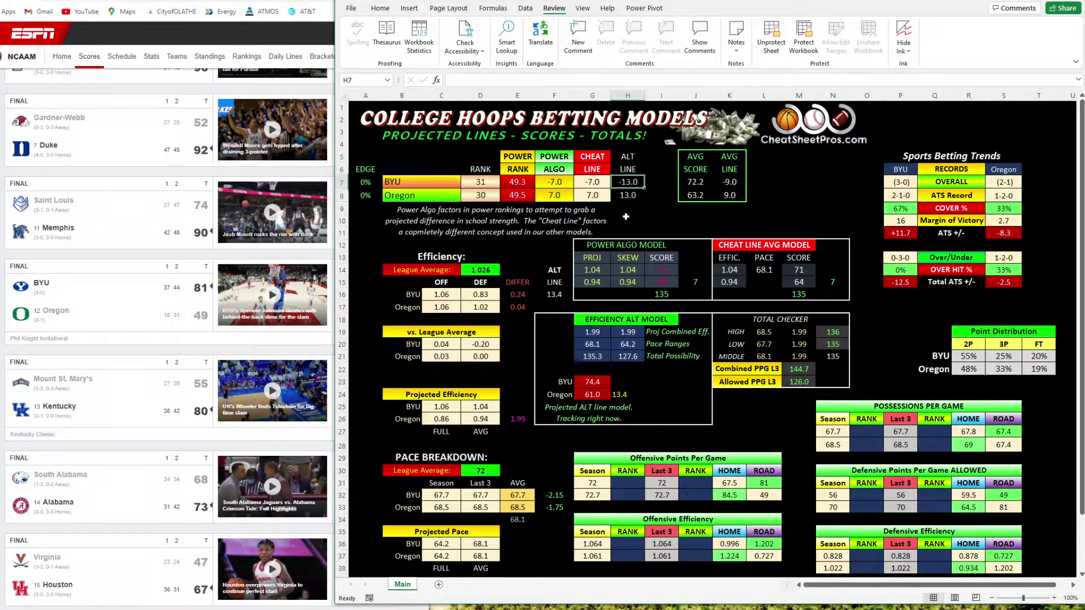
left_click_drag(555, 183, 628, 184)
- Check the average scores 72.2 and 63.2 and BYU's average line of -9.0
left_click_drag(695, 160, 717, 191)
left_click(699, 211)
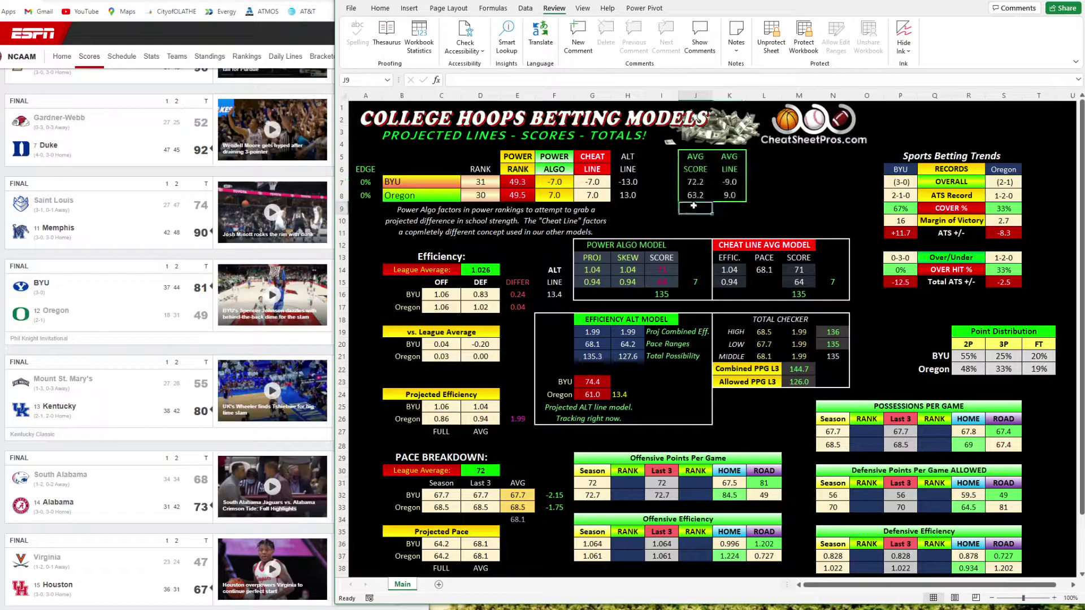
left_click_drag(551, 181, 630, 181)
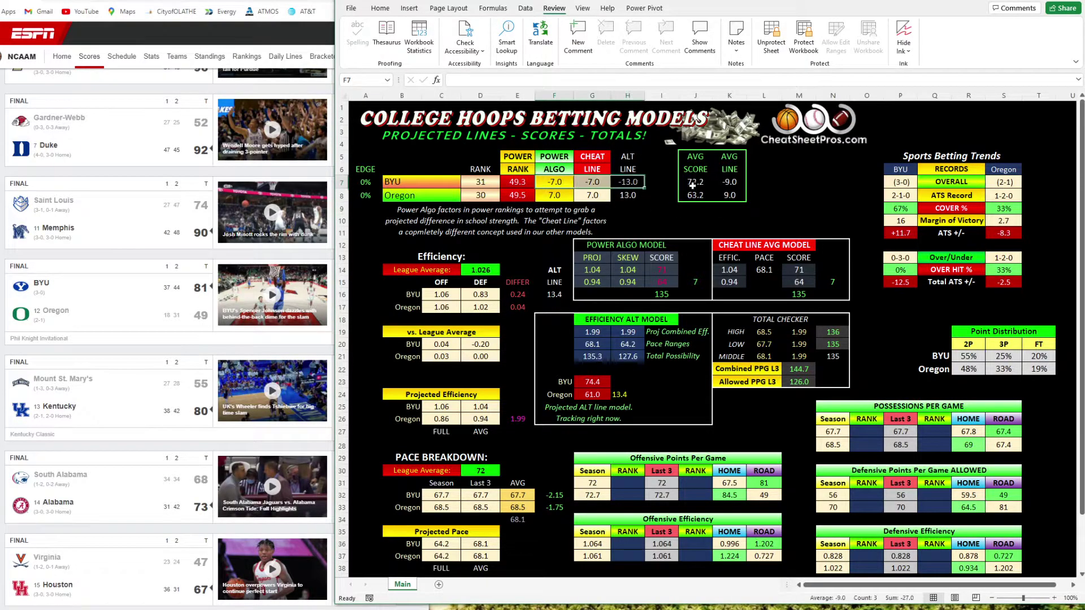
left_click(730, 181)
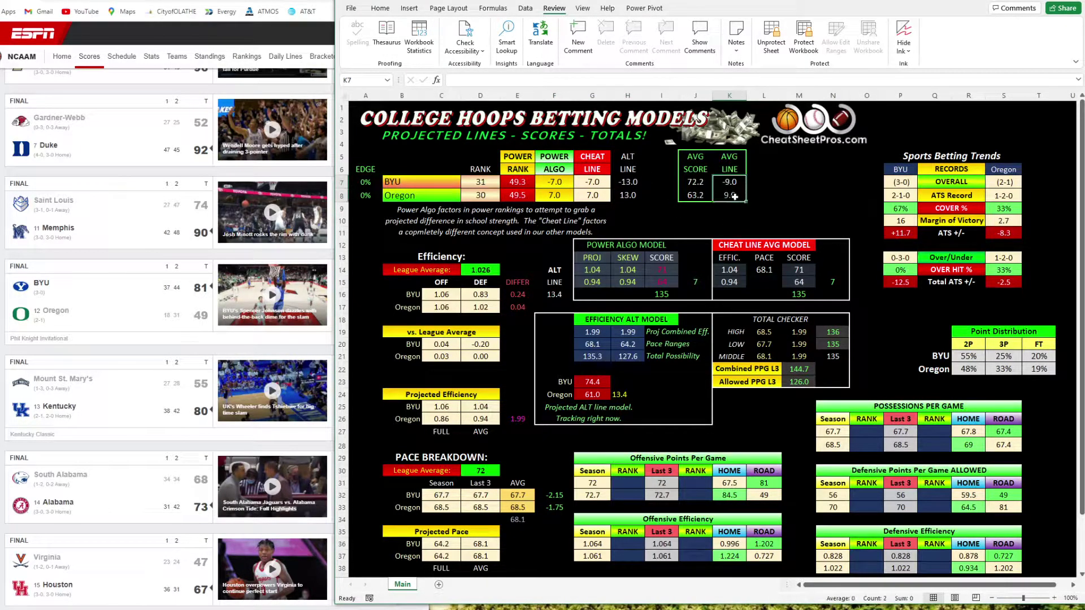
left_click_drag(699, 183, 706, 203)
left_click_drag(695, 157, 730, 195)
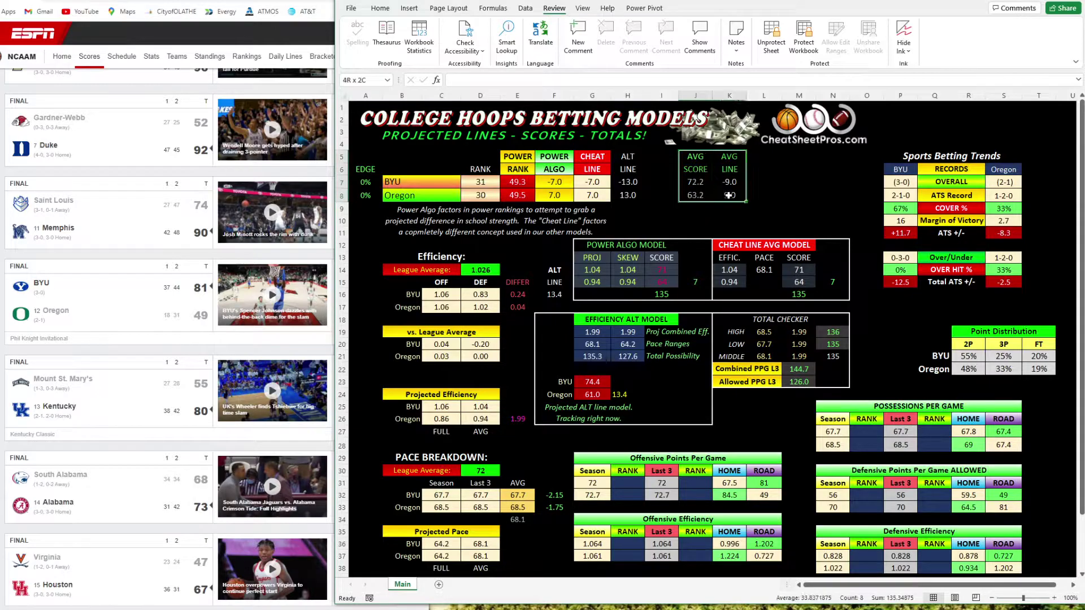
left_click_drag(557, 157, 591, 193)
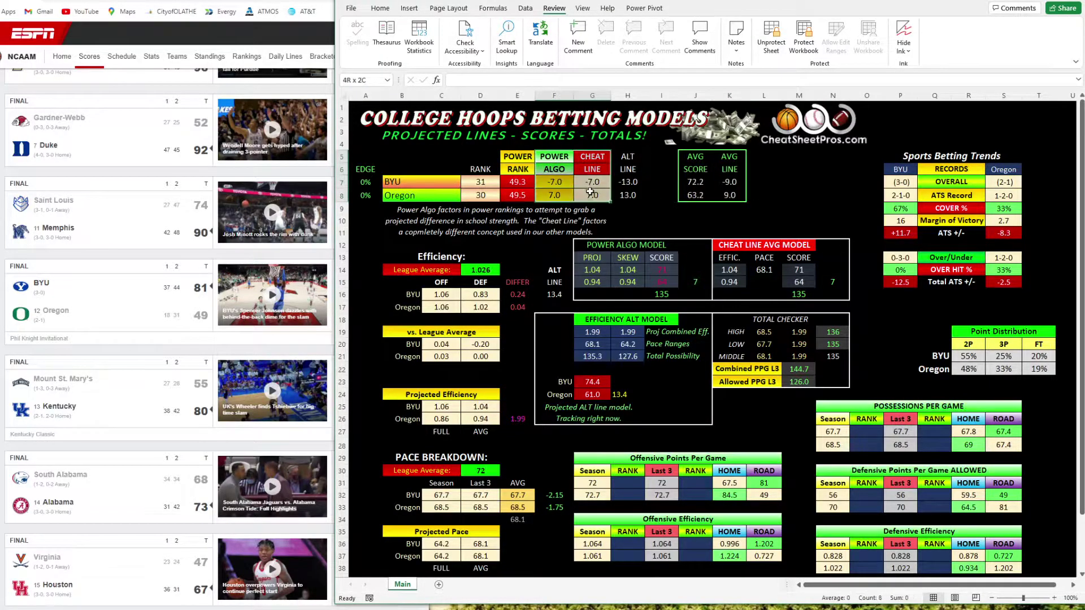
left_click(719, 219)
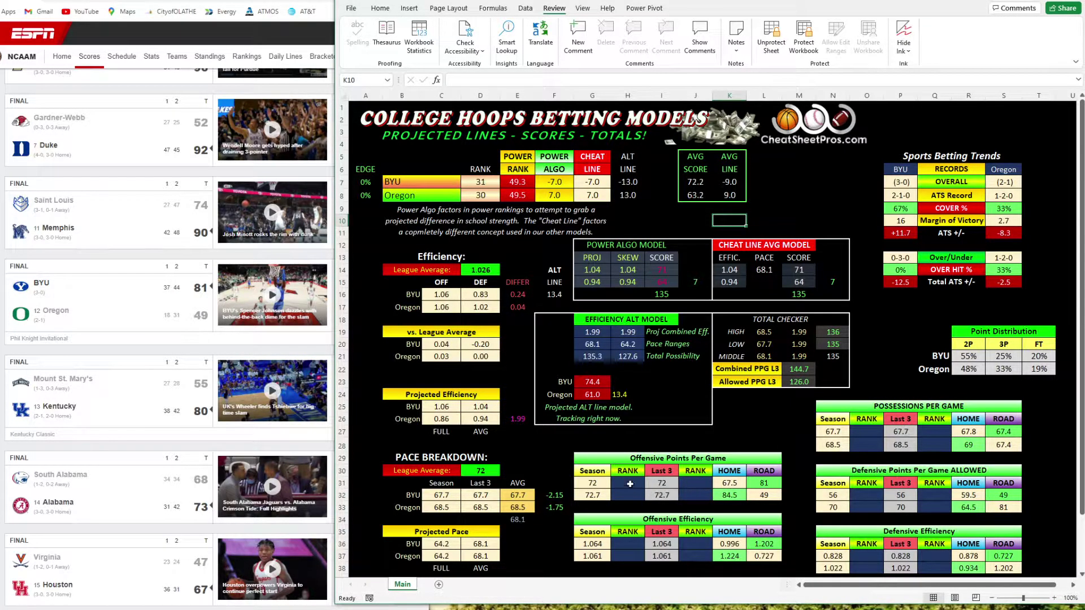
- Review the offensive and defensive points-per-game tables and the PACE BREAKDOWN table
left_click_drag(598, 459, 599, 556)
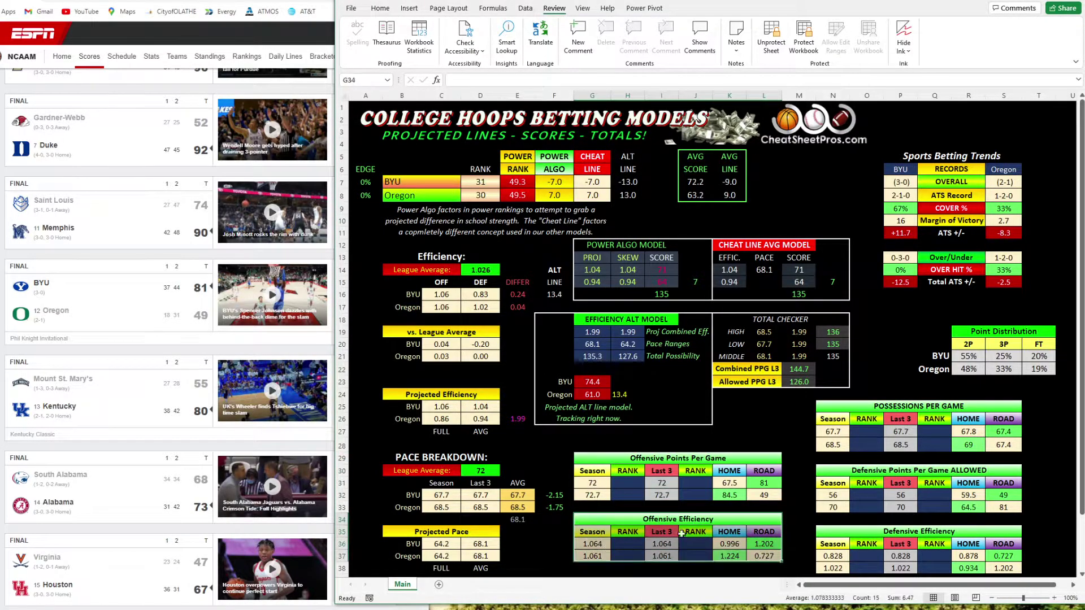
left_click_drag(613, 467, 609, 497)
left_click_drag(848, 474, 863, 510)
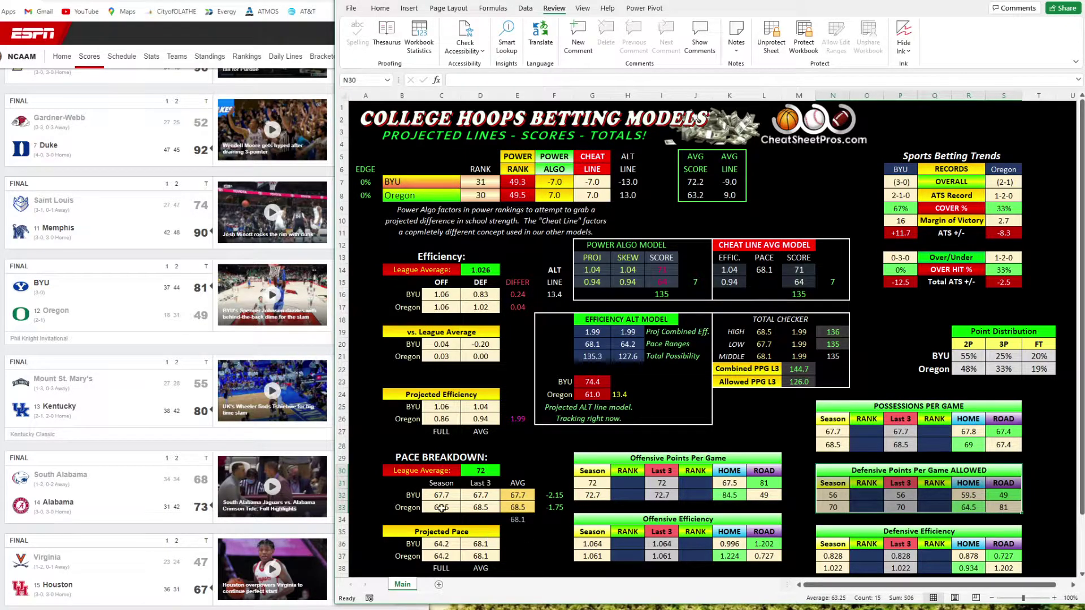
left_click_drag(418, 460, 518, 511)
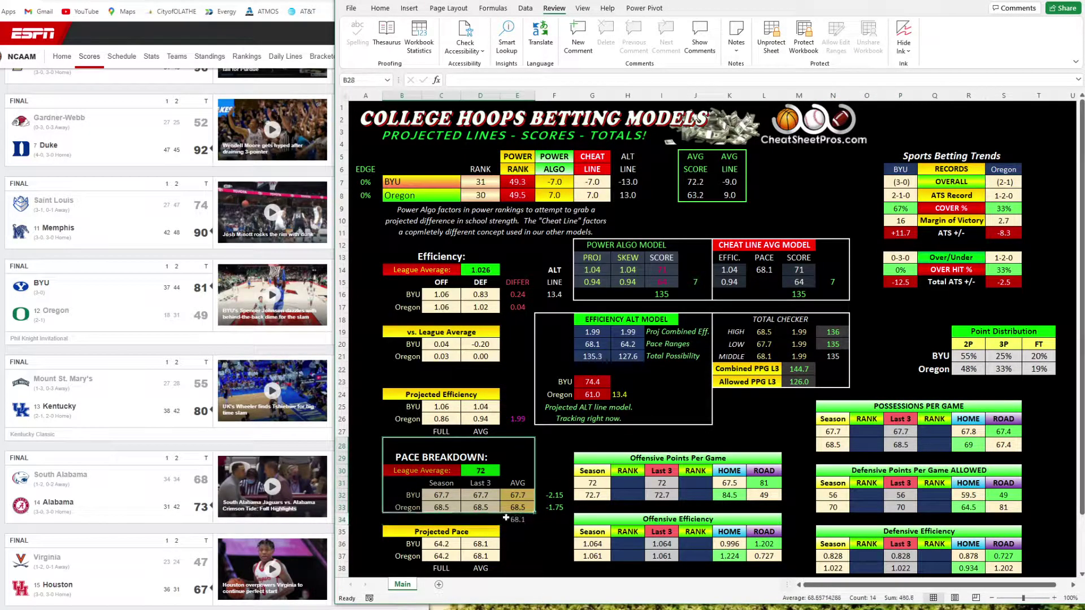
left_click(472, 505)
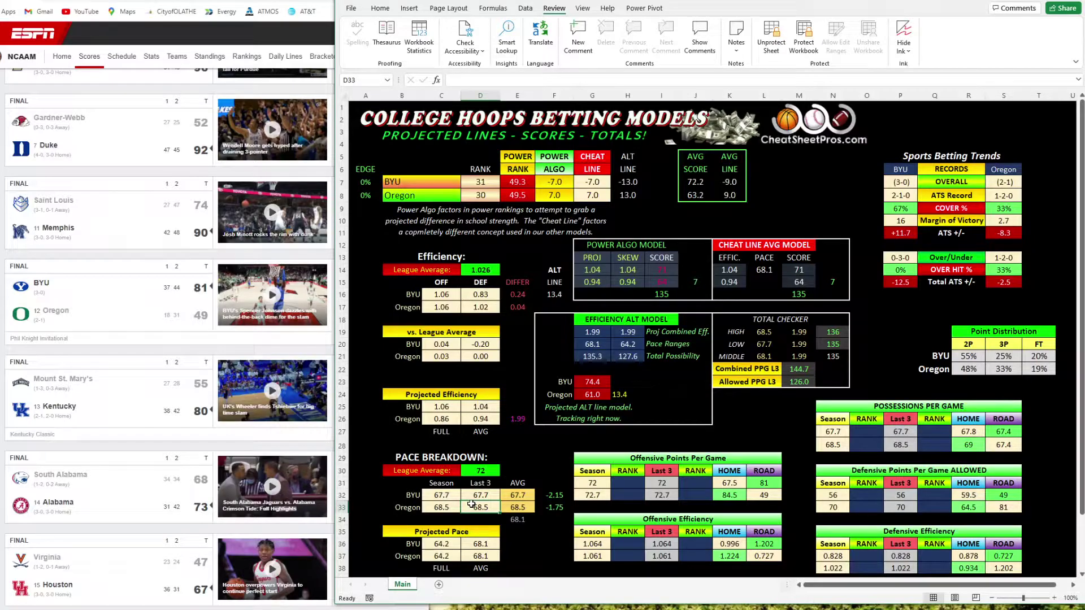
- Compare season, last-3 and average pace values, including BYU's 67.7 and combined pace 68.1
left_click_drag(450, 494, 451, 508)
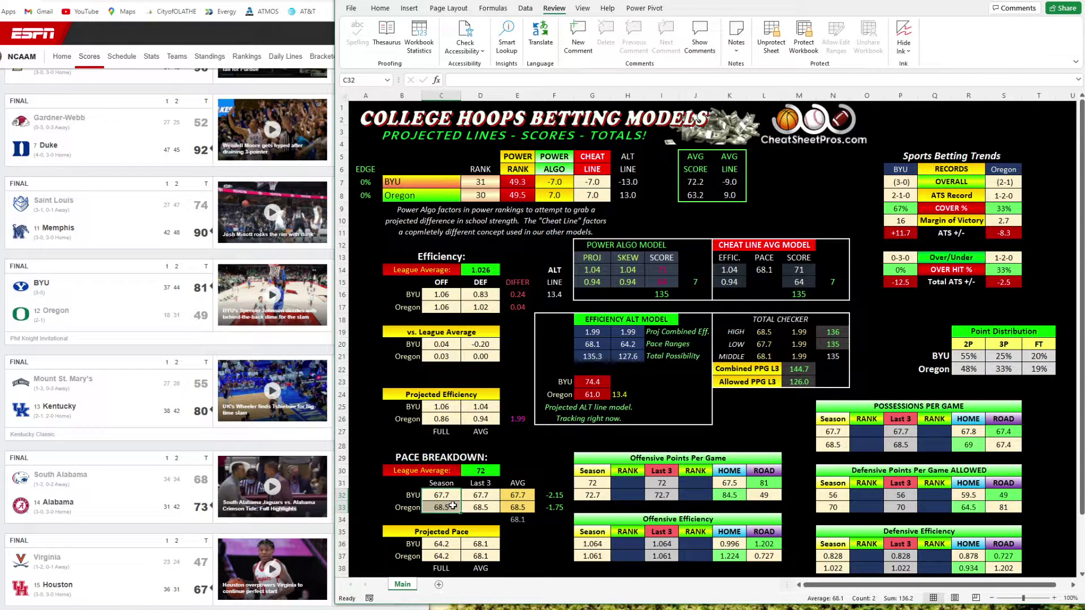
left_click_drag(489, 495, 491, 507)
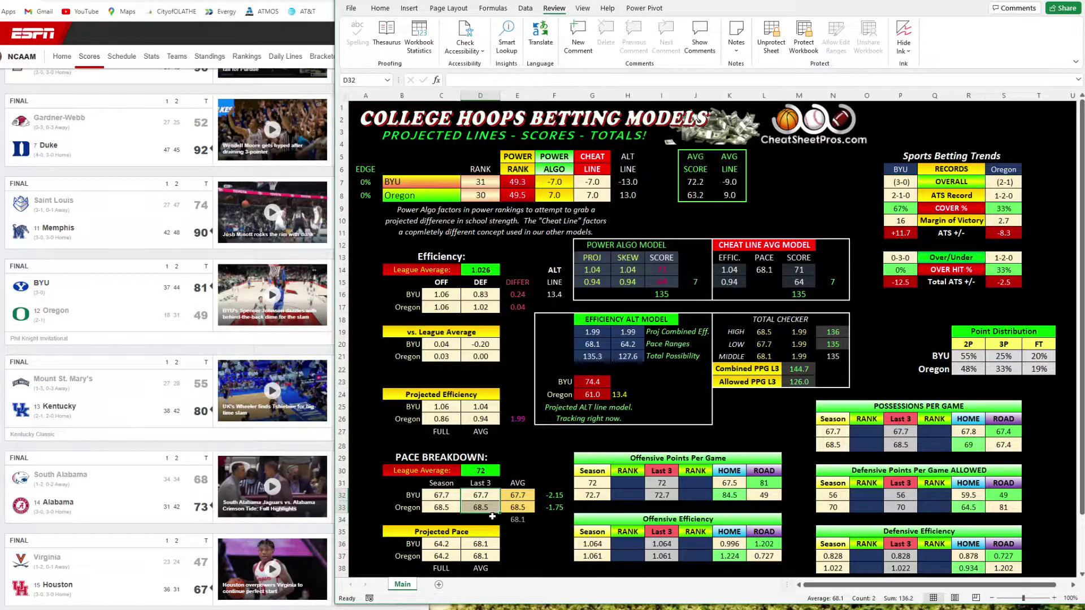
mouse_move(483, 495)
left_mouse_down()
mouse_move(489, 506)
mouse_move(529, 496)
mouse_move(476, 497)
mouse_move(480, 508)
left_mouse_up()
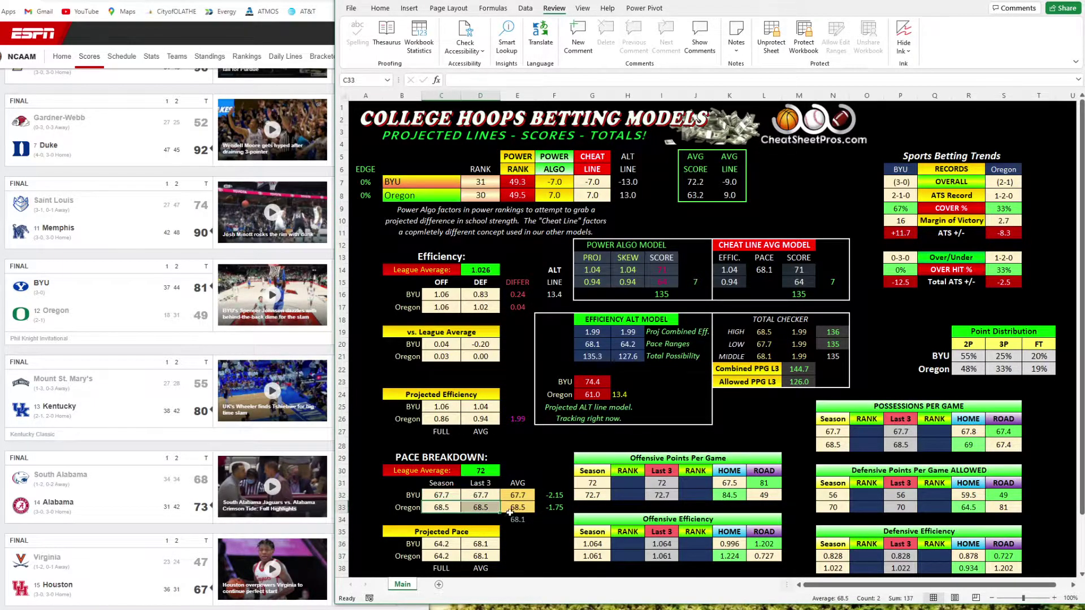
left_click(517, 496)
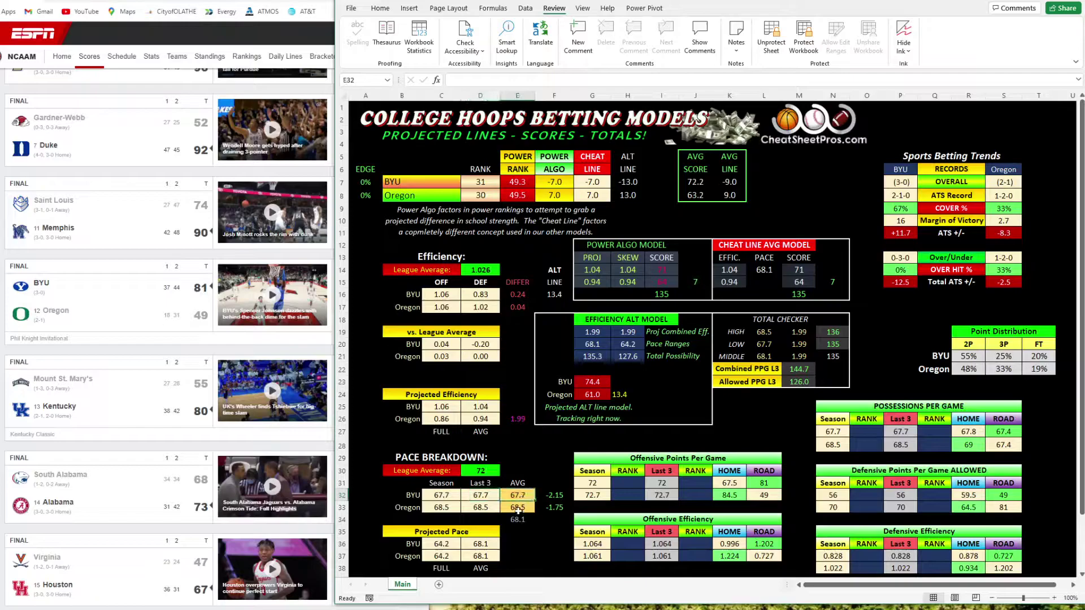
left_click(524, 534)
left_click(518, 520)
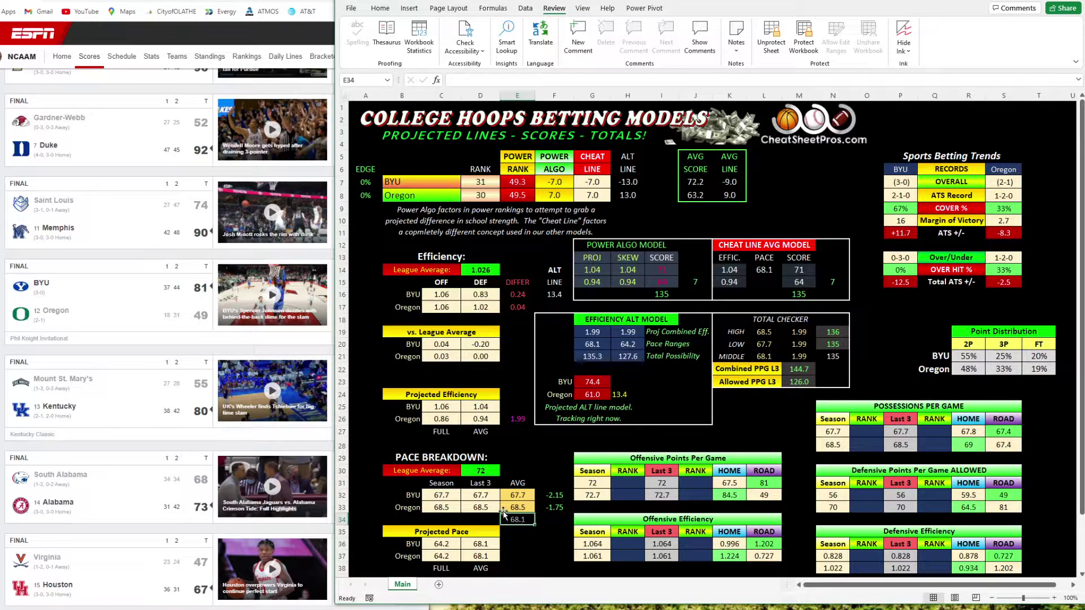
left_click_drag(444, 495, 516, 504)
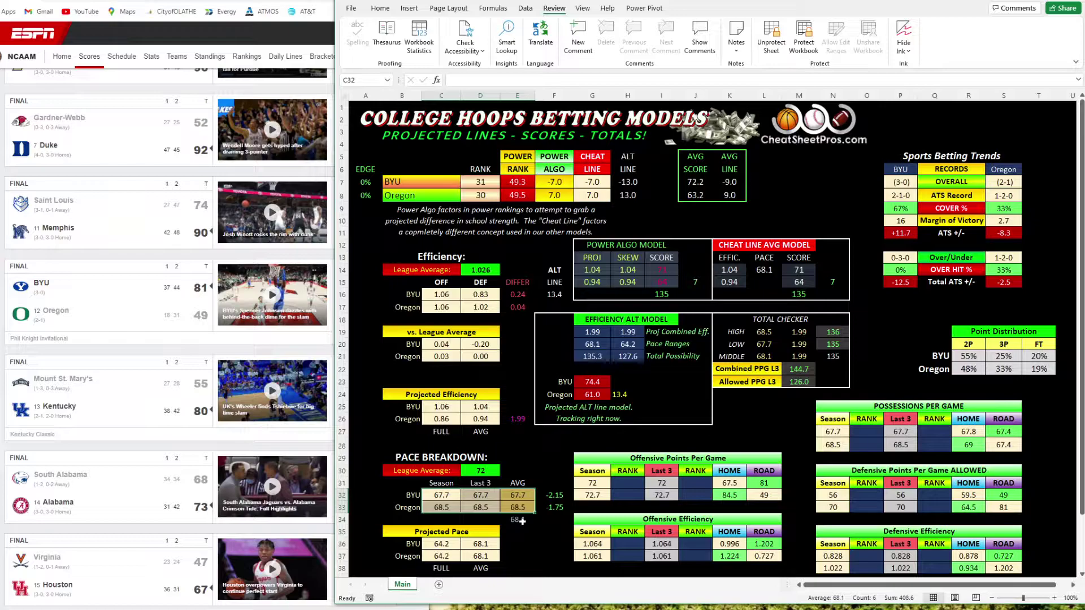
left_click(521, 520)
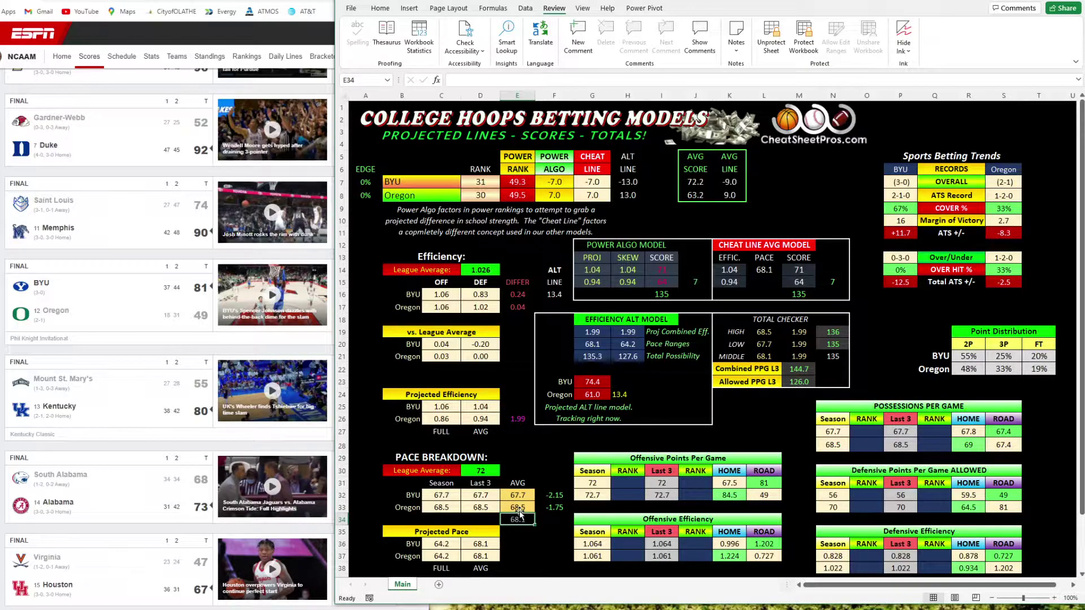
left_click_drag(518, 496, 520, 508)
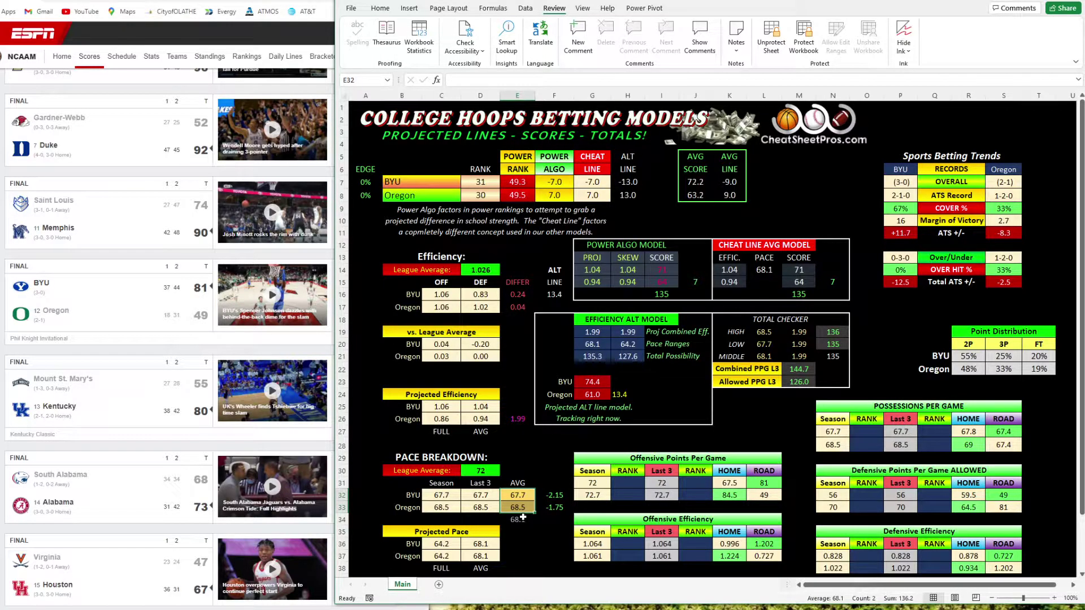
left_click(523, 532)
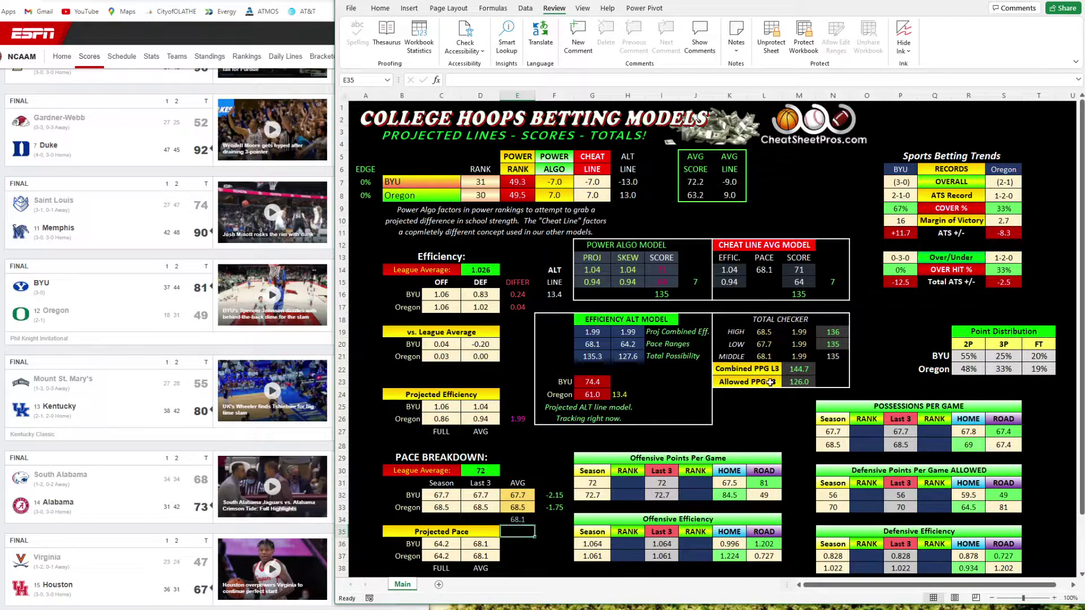
- Review the Total Checker: paces 68.5/67.7/68.1, efficiency 1.99, totals 136 and 135, PPG L3 144.7/126.0
left_click_drag(741, 322, 842, 384)
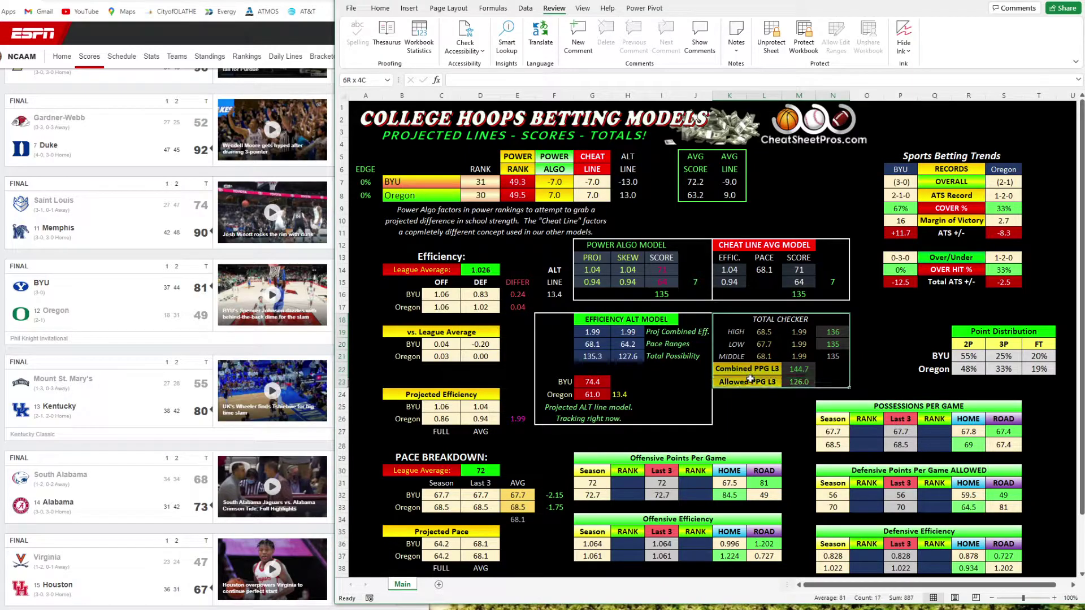
left_click(770, 334)
left_click(770, 346)
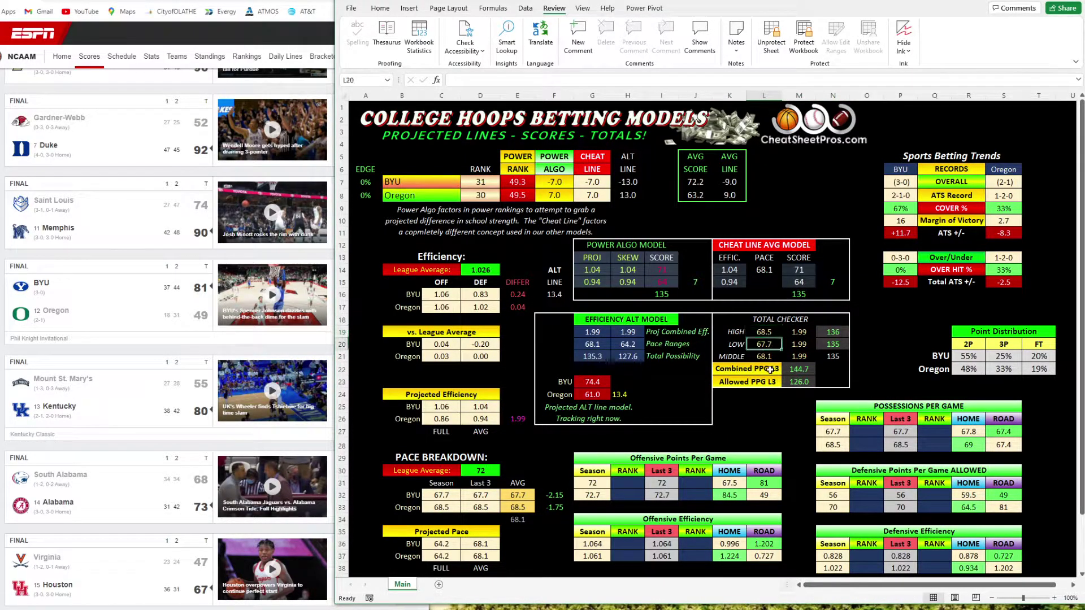
left_click(770, 357)
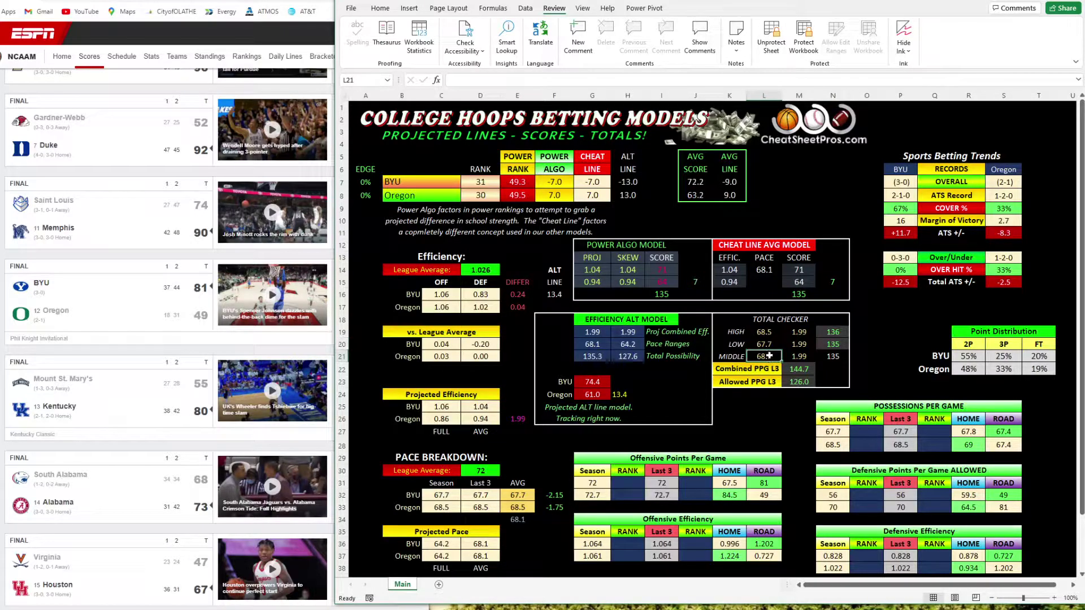
left_click_drag(799, 332, 833, 357)
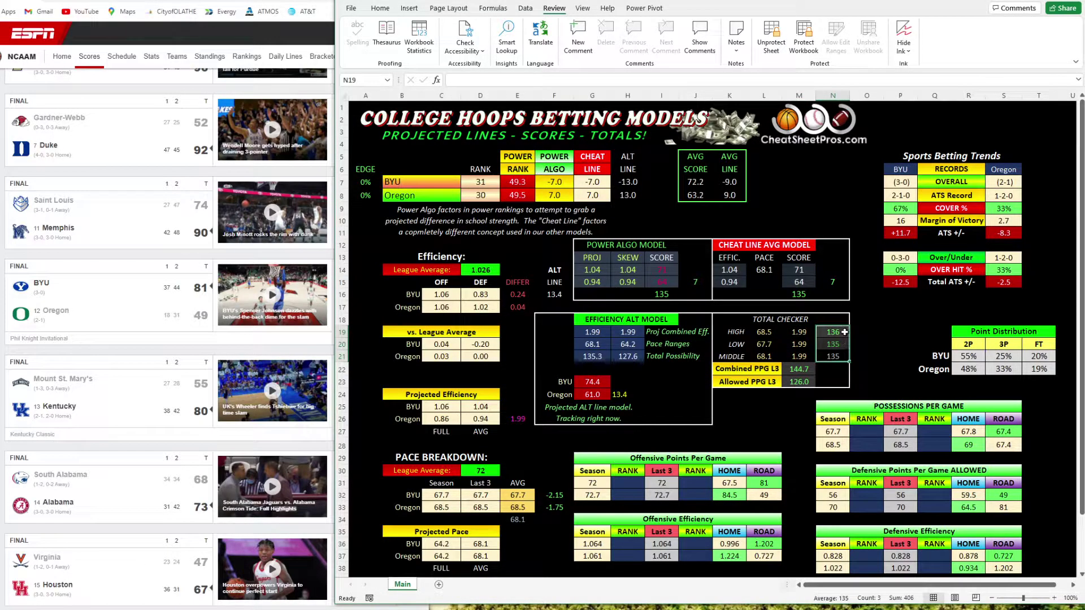
left_click(845, 332)
left_click(844, 344)
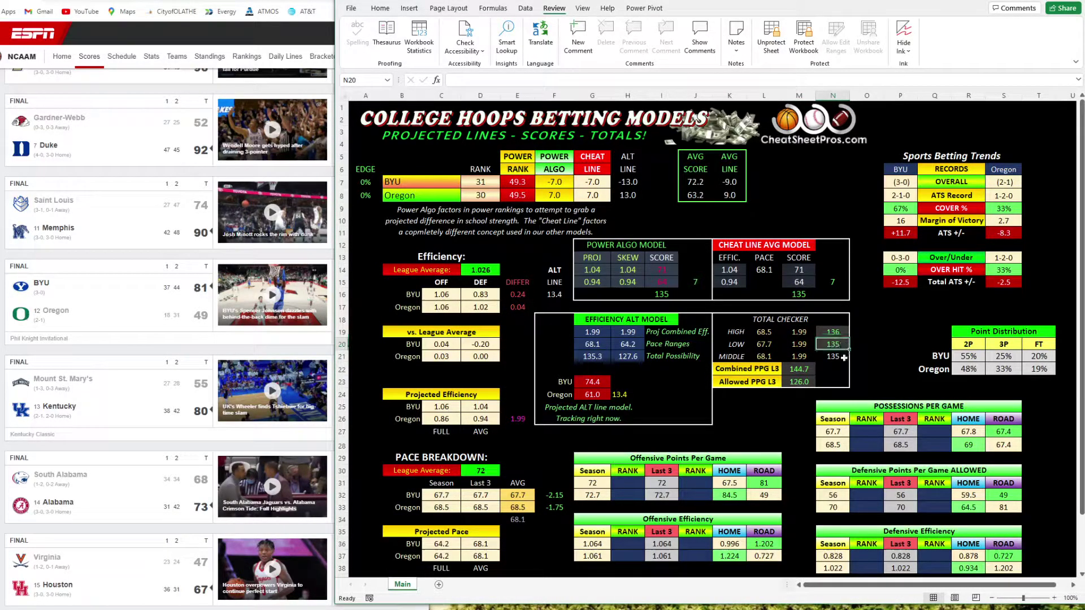
left_click_drag(754, 369, 790, 381)
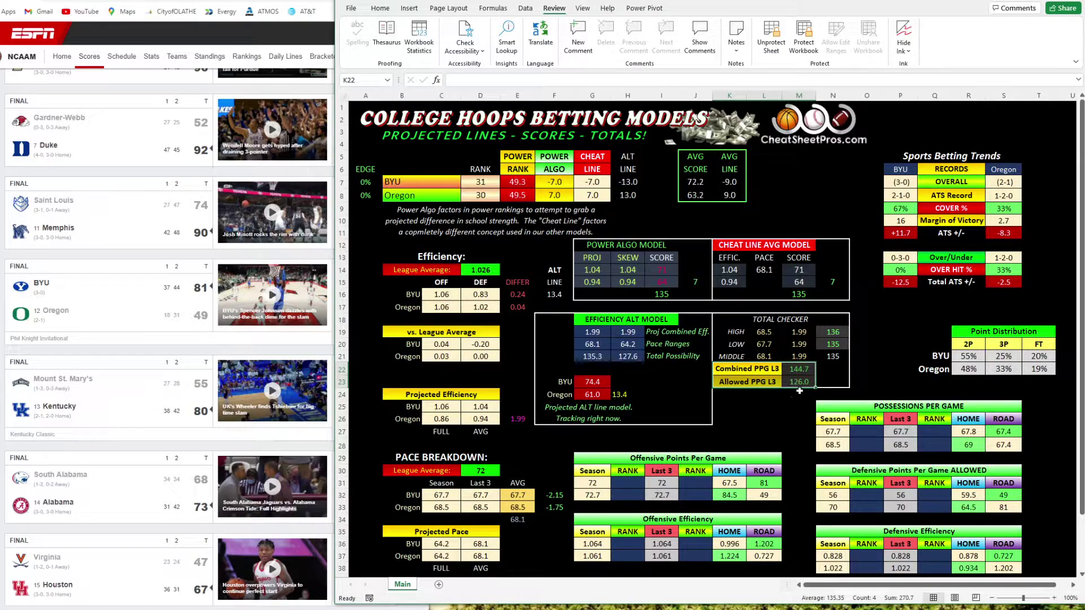
left_click(801, 370)
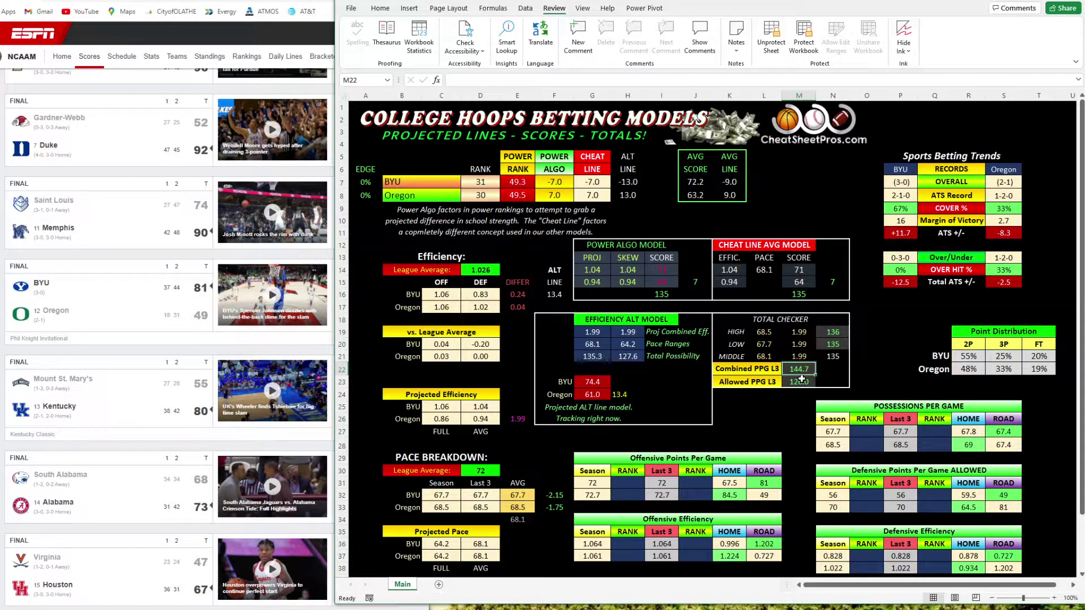
left_click(798, 385)
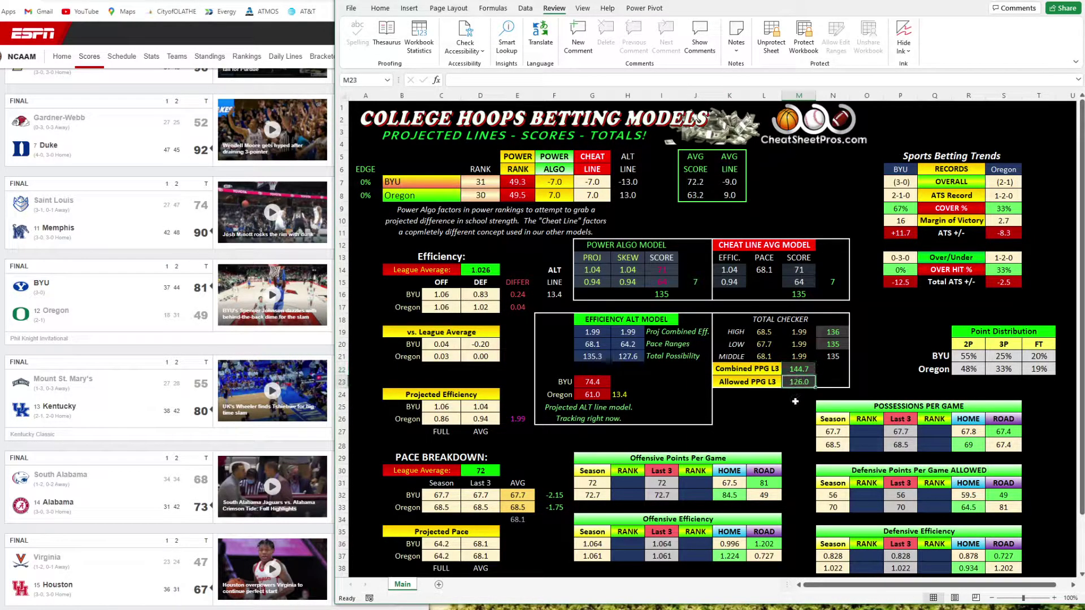
left_click(832, 357)
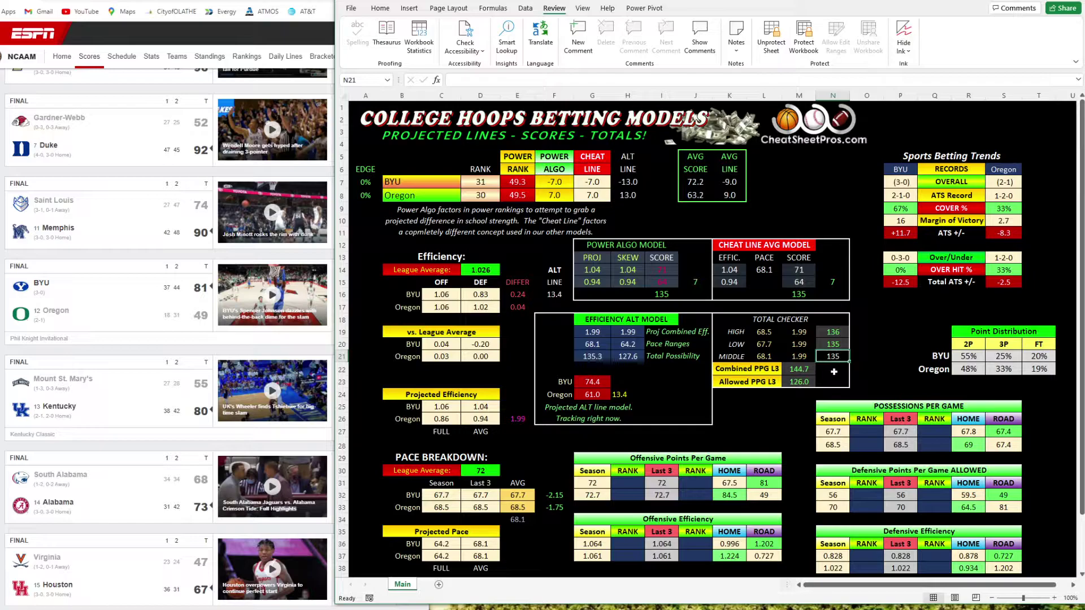
- Review the Power Algo Model's scores, total of 135 and line of 7
left_click_drag(588, 245, 629, 283)
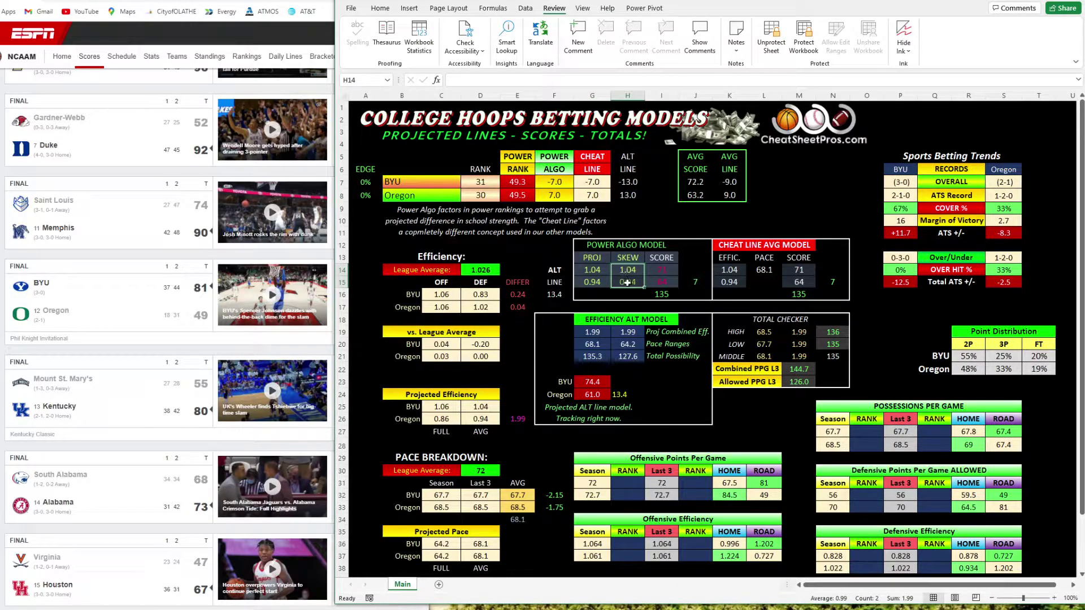
left_click_drag(676, 270, 673, 284)
left_click(667, 295)
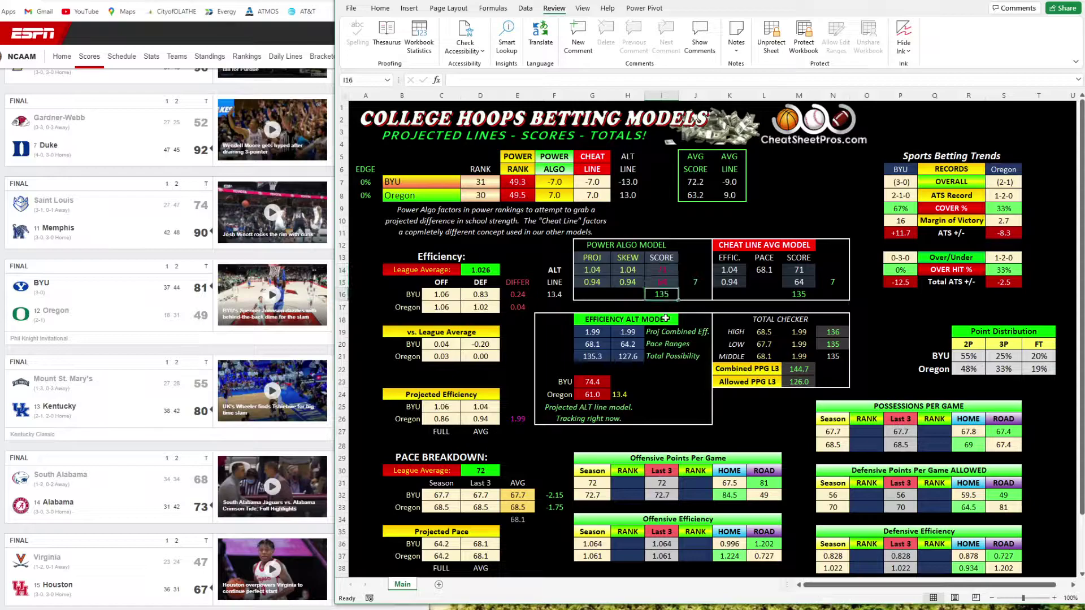
left_click(691, 284)
left_click(668, 282)
left_click(683, 286)
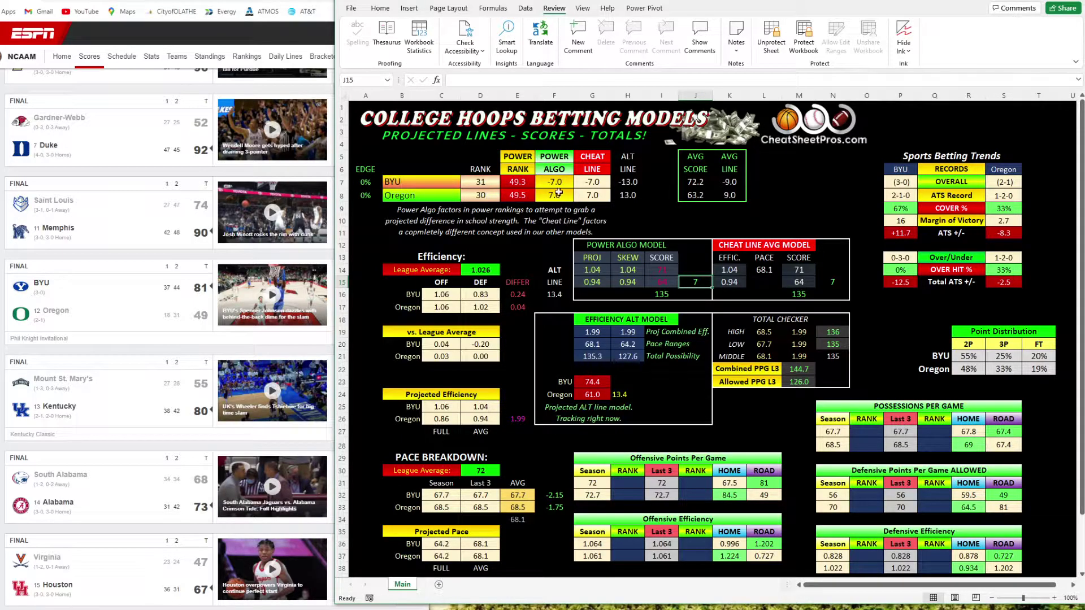
left_click_drag(558, 182, 557, 195)
left_click_drag(553, 157, 588, 198)
left_click_drag(590, 244, 704, 297)
- Review the Cheat Line Avg Model: efficiencies 1.04 and 0.94, pace 68.1, cheat line 7
left_click_drag(730, 244, 823, 290)
left_click(738, 271)
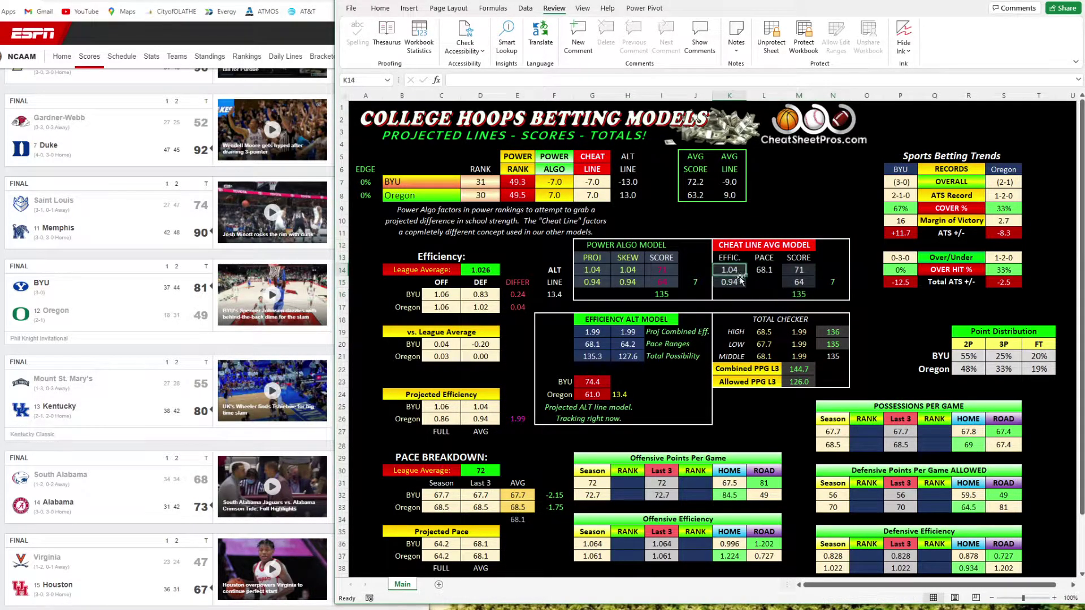
left_click(769, 272)
left_click(735, 282)
left_click(803, 273)
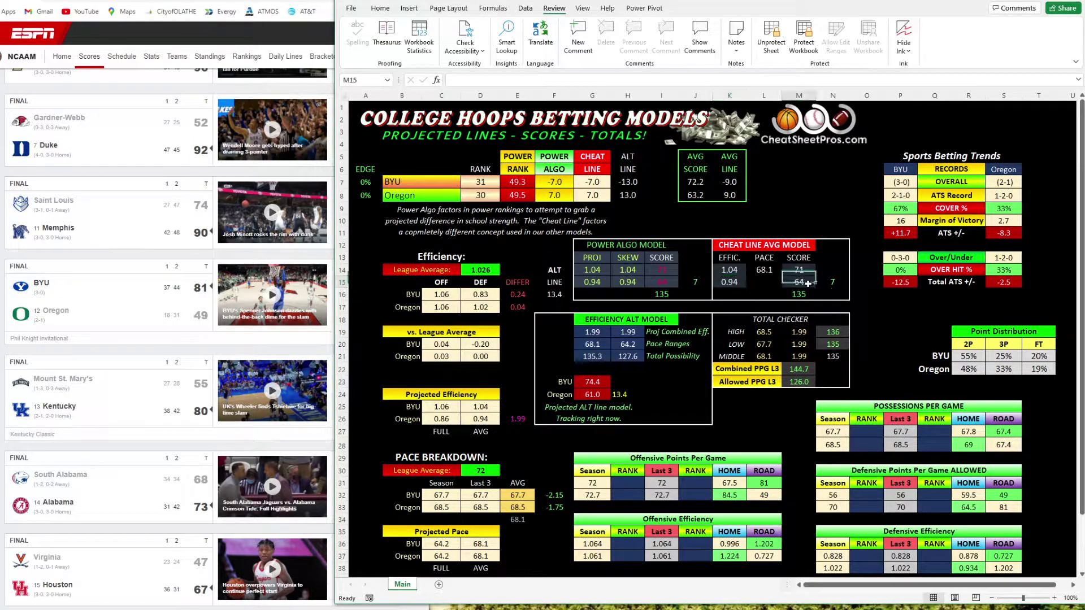
left_click(831, 282)
left_click(801, 285)
left_click(727, 245)
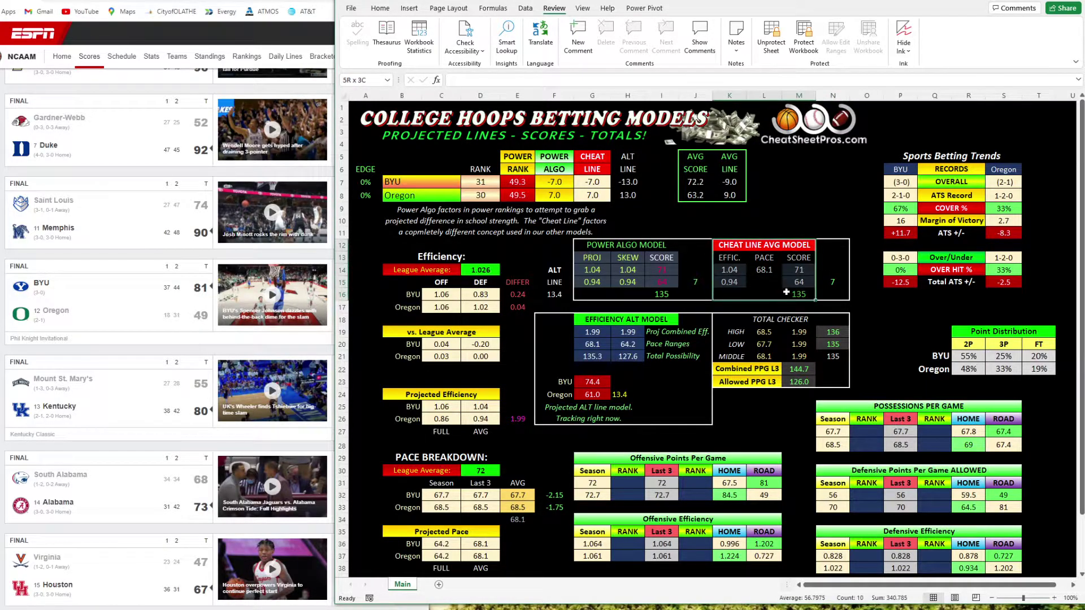
left_click_drag(601, 247, 830, 294)
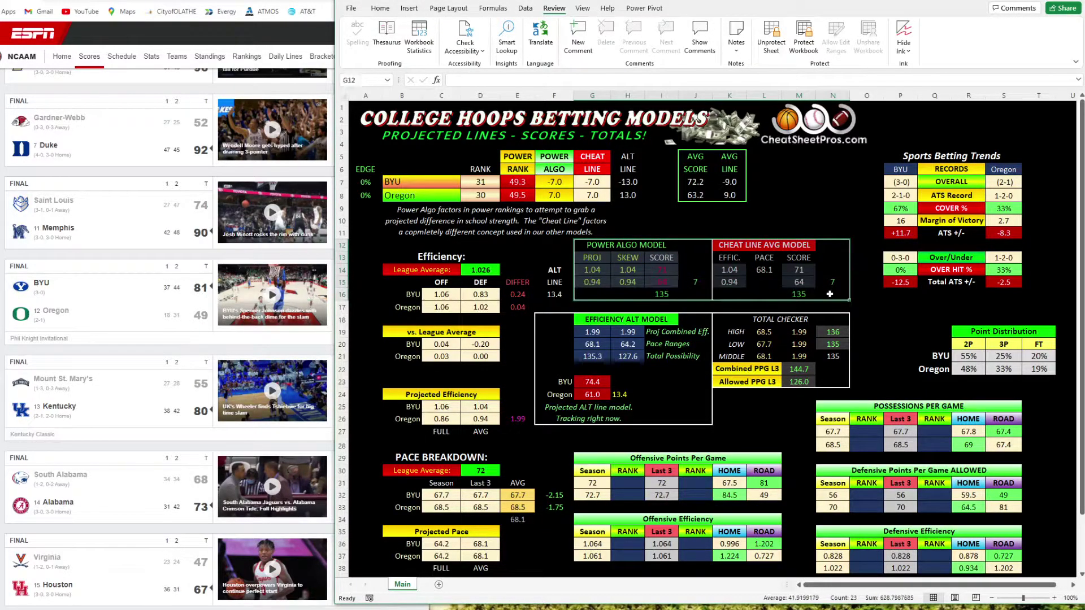
left_click_drag(735, 319, 834, 383)
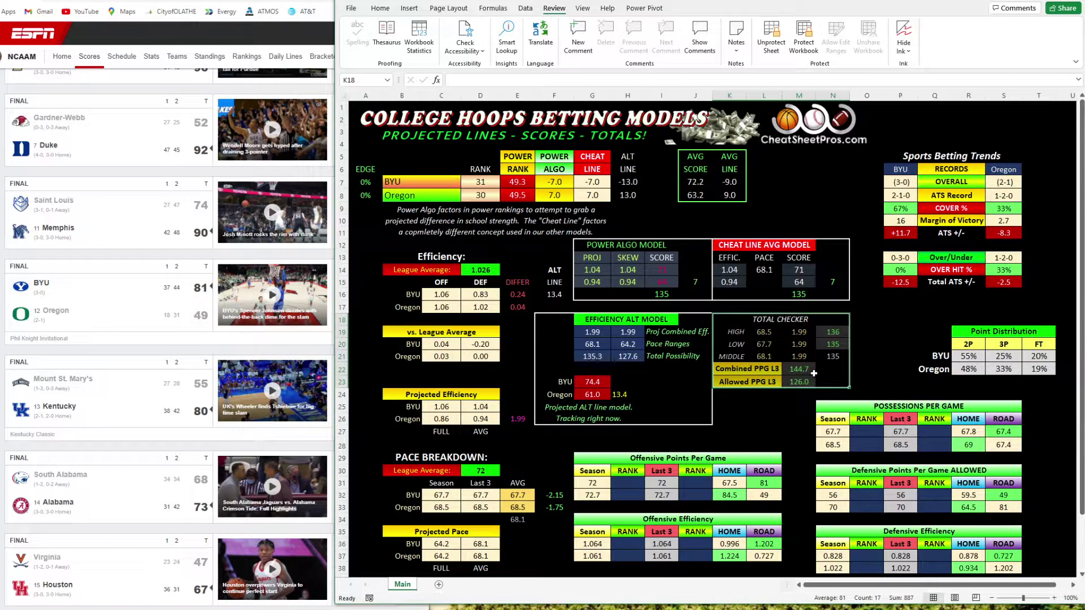
- Review the Efficiency ALT Model: pace 68.1–64.2, total 127.6, projected scores 74.4 and 61.0
left_click_drag(553, 316, 684, 417)
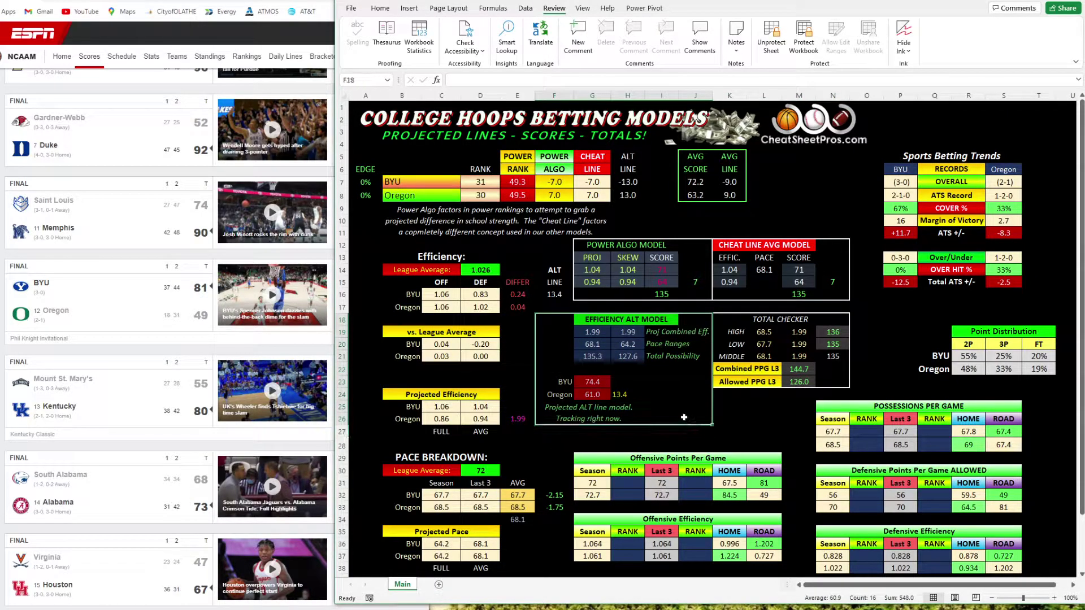
left_click(610, 342)
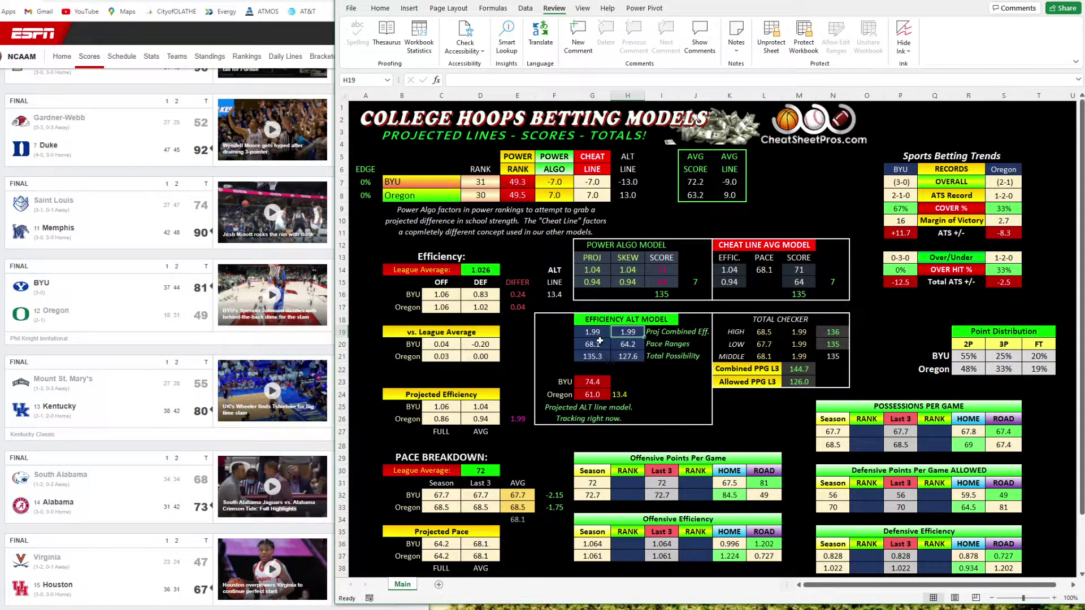
left_click(634, 343)
left_click(627, 358)
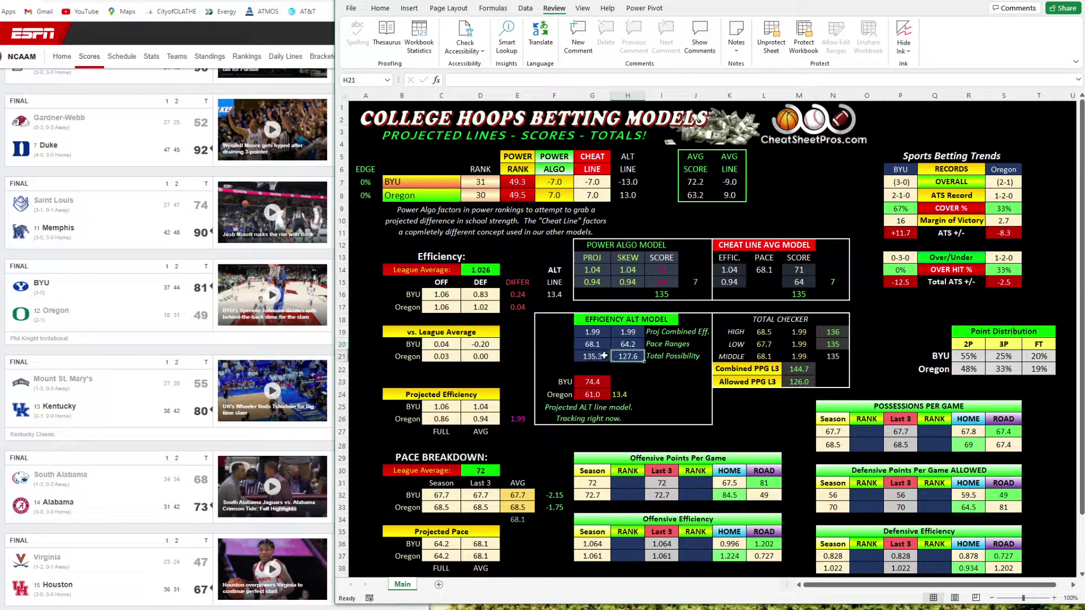
left_click(595, 383)
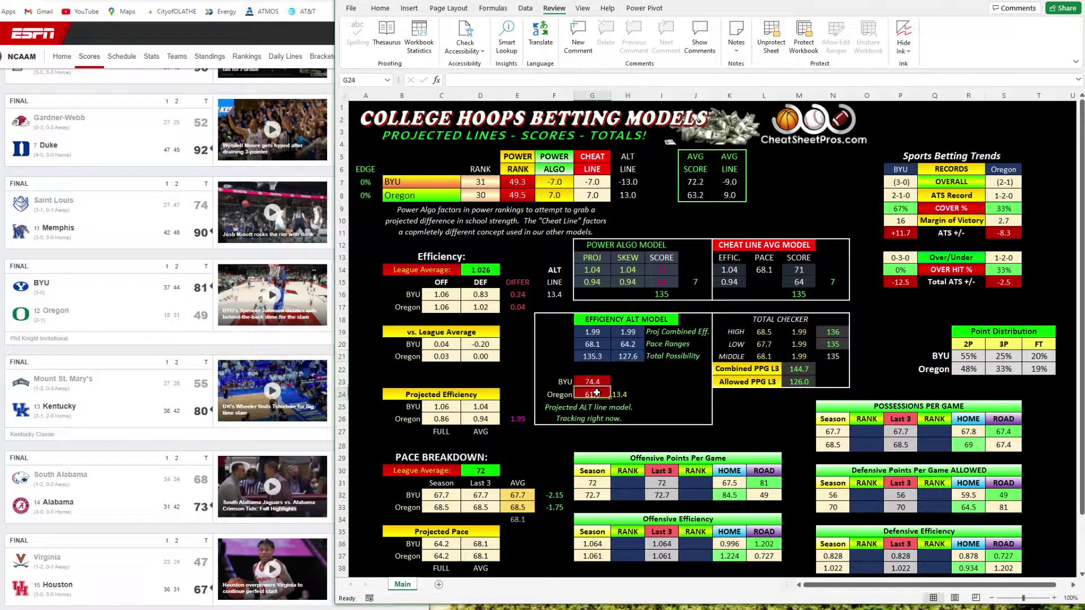
left_click(599, 394)
left_click(598, 383)
left_click(600, 394)
left_click(599, 383)
left_click(602, 394)
left_click_drag(555, 271, 554, 295)
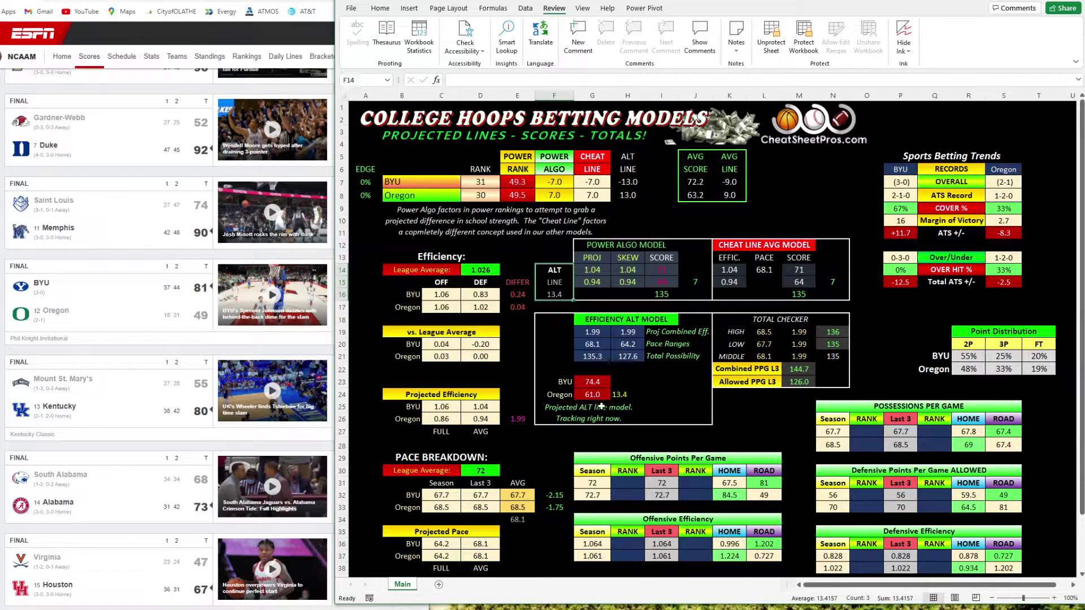
left_click_drag(628, 156, 632, 194)
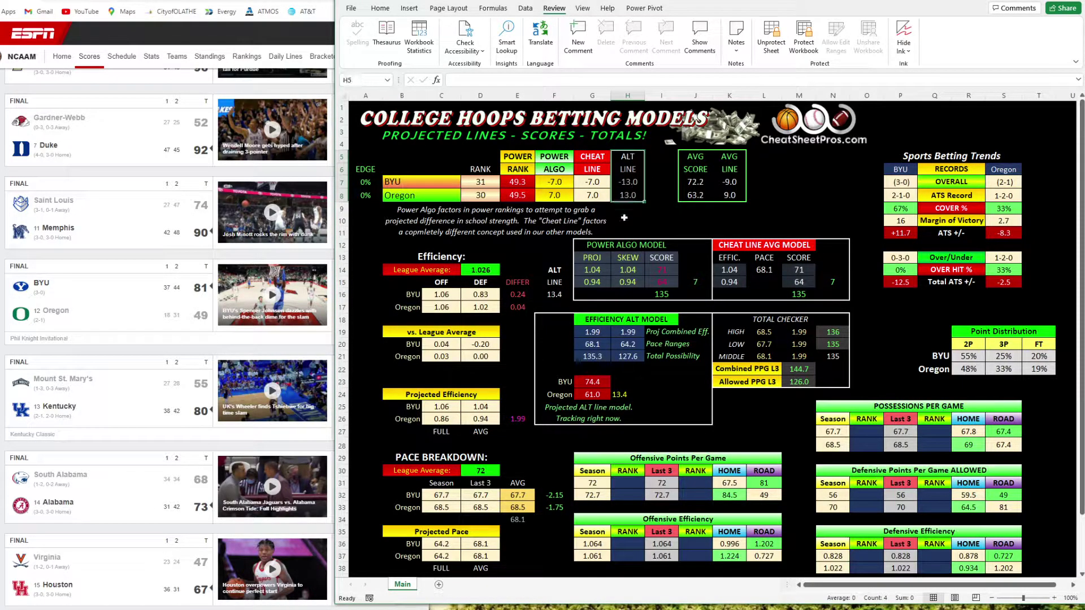
left_click_drag(602, 384, 603, 397)
left_click_drag(547, 316, 568, 371)
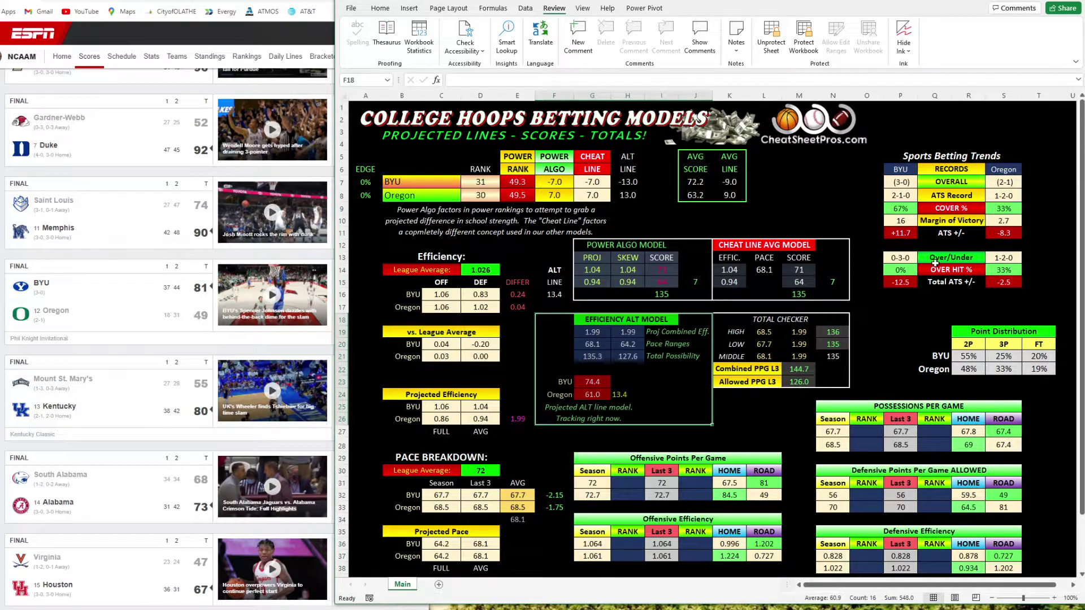
- Recheck the Sports Betting Trends panel, average scores 72.2/63.2 and BYU's -9.0 average line
left_click_drag(909, 158, 1015, 309)
left_click_drag(698, 157, 729, 195)
left_click(698, 209)
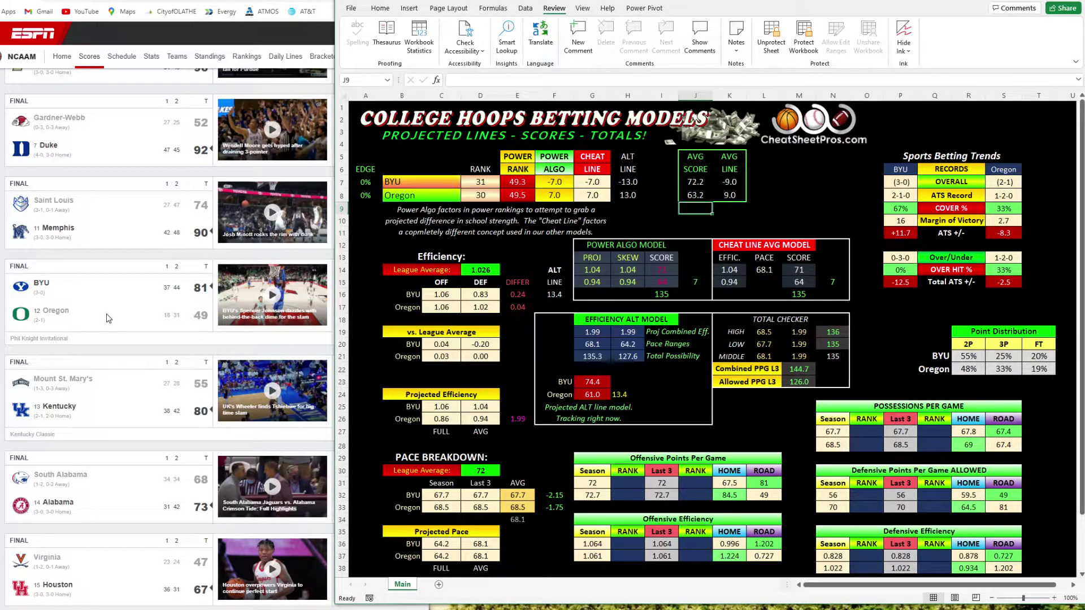
left_click_drag(705, 180, 707, 190)
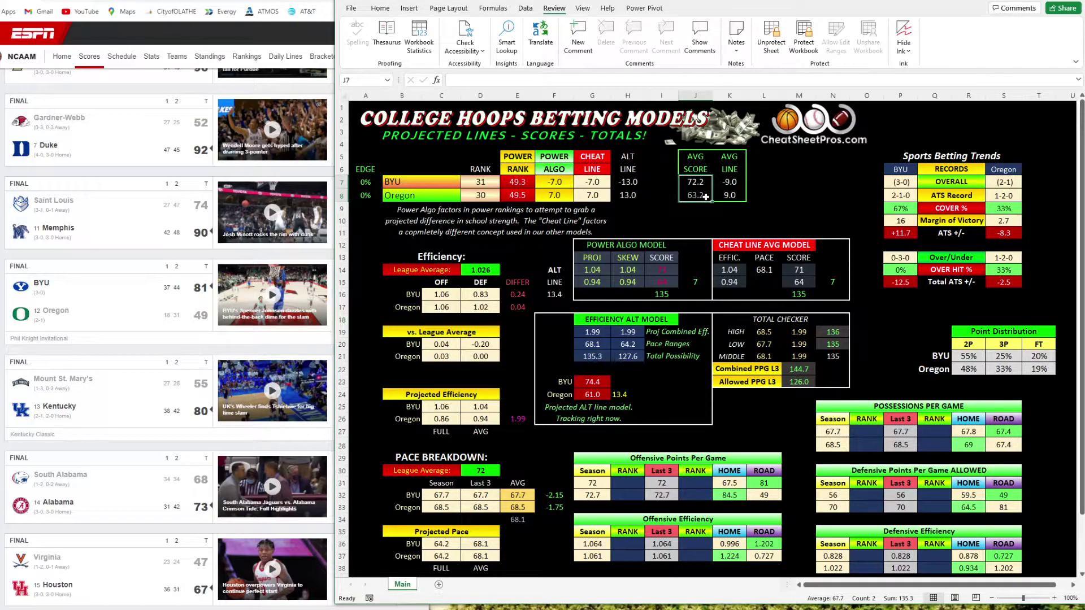
key("Right")
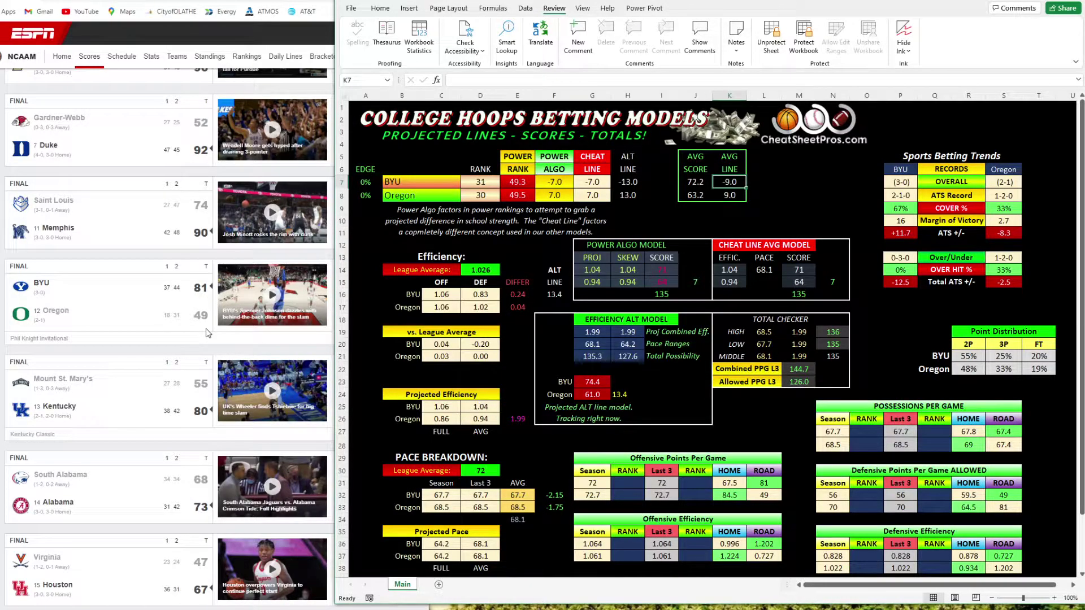
- Confirm the middle total of 135 across the Total Checker, Power Algo and Cheat Line models
left_click(835, 356)
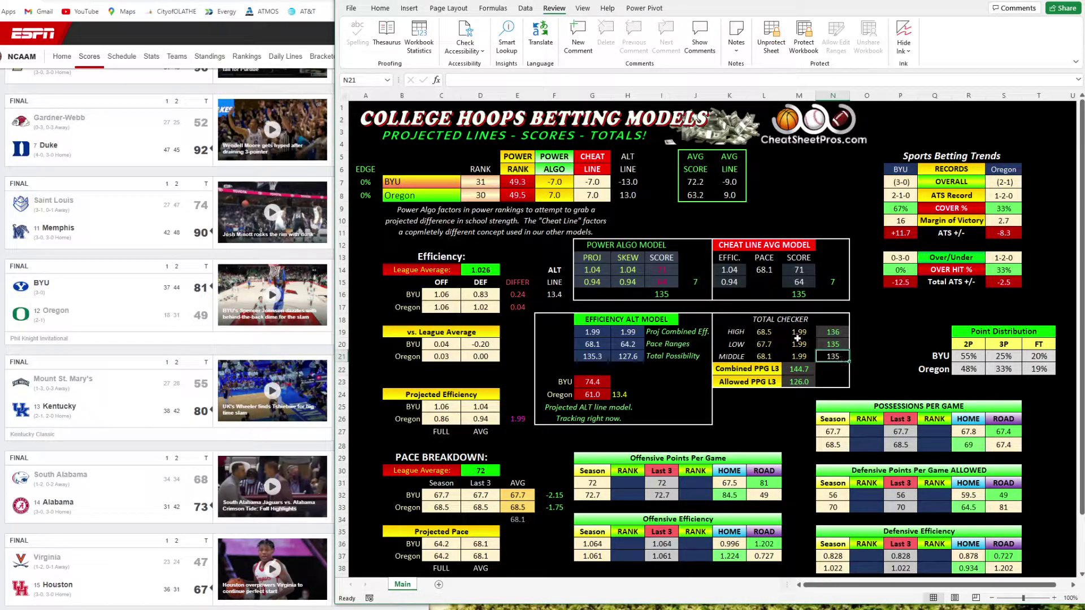
left_click(662, 294)
left_click(798, 294)
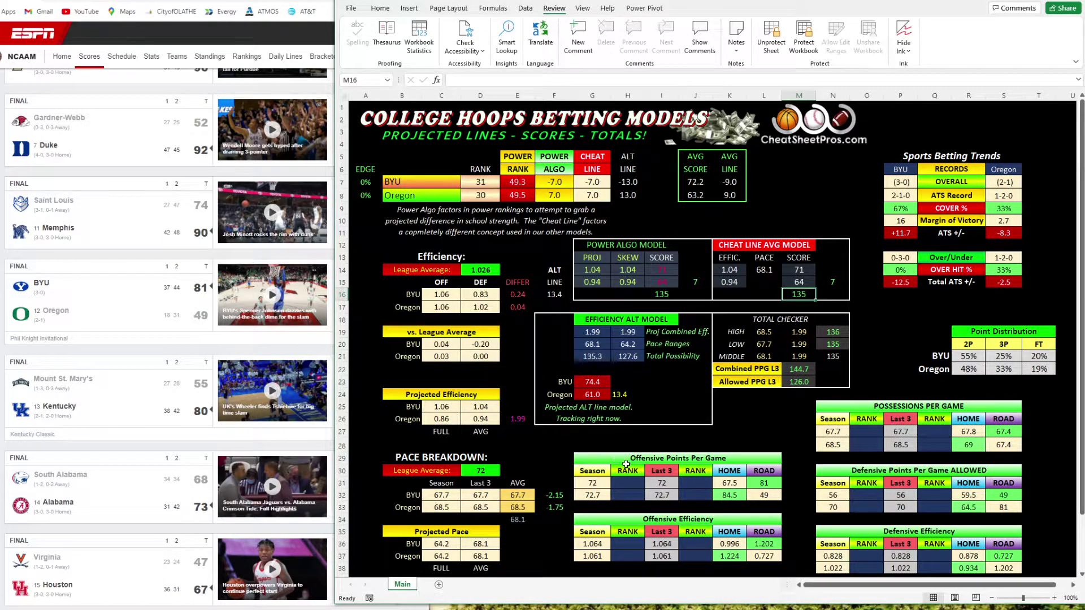
left_click_drag(494, 495, 529, 512)
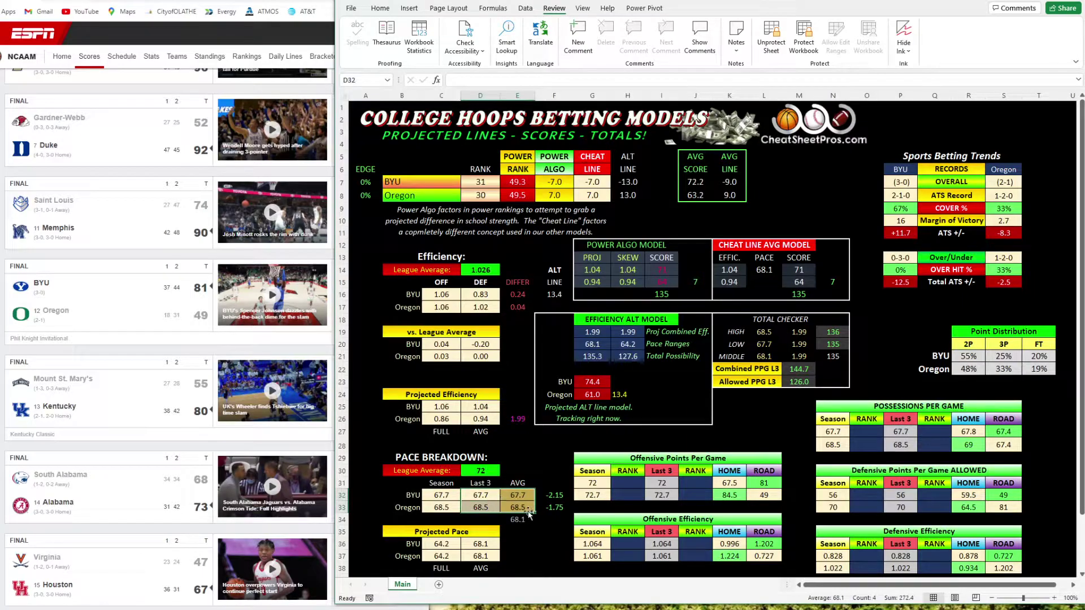
left_click(514, 525)
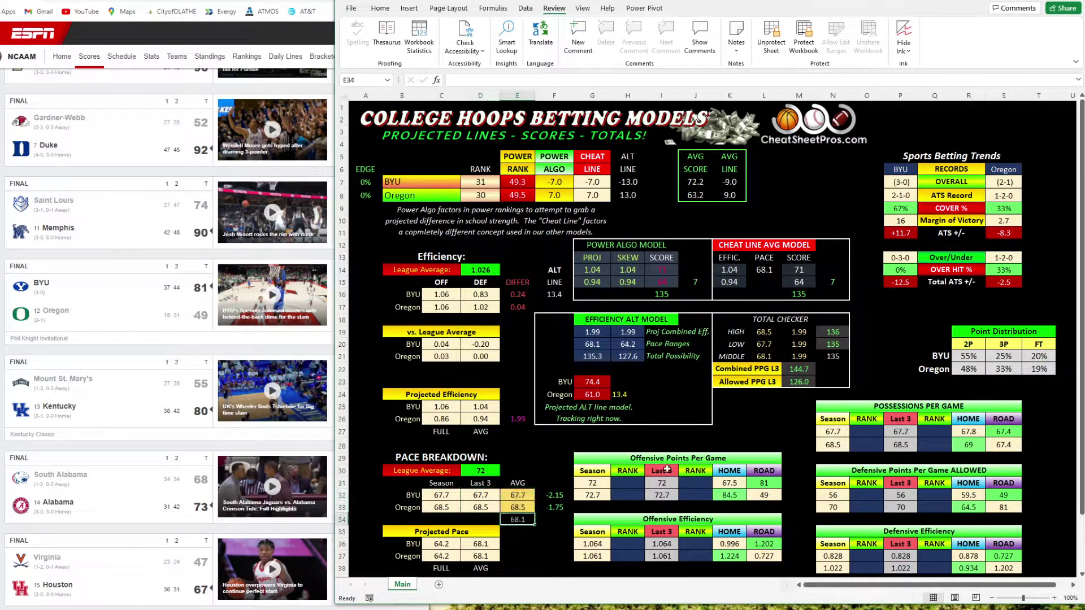
left_click(831, 363)
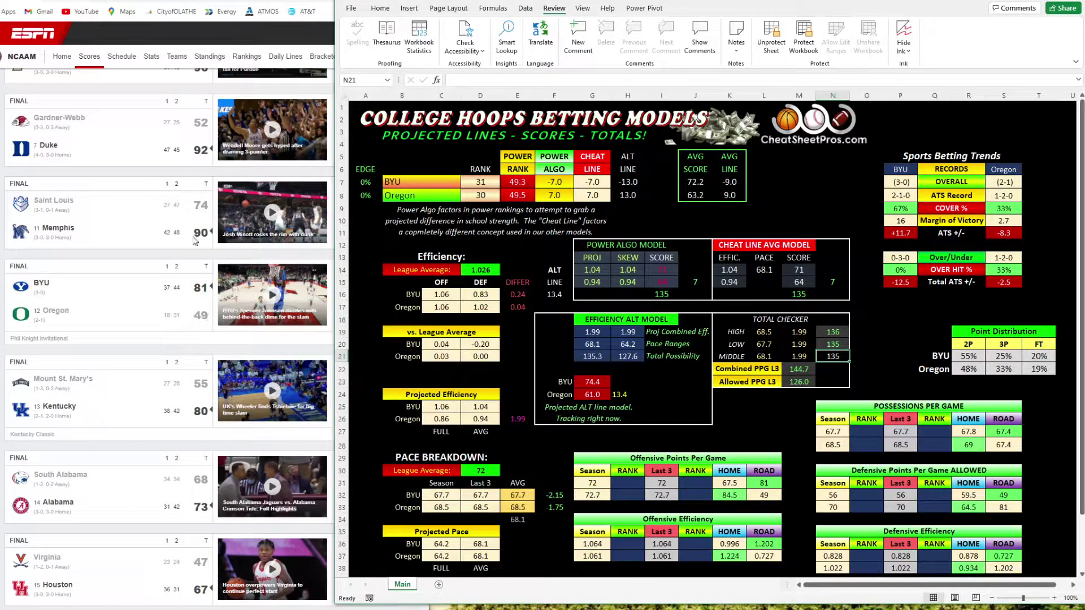
scroll(120, 424, "up", 3)
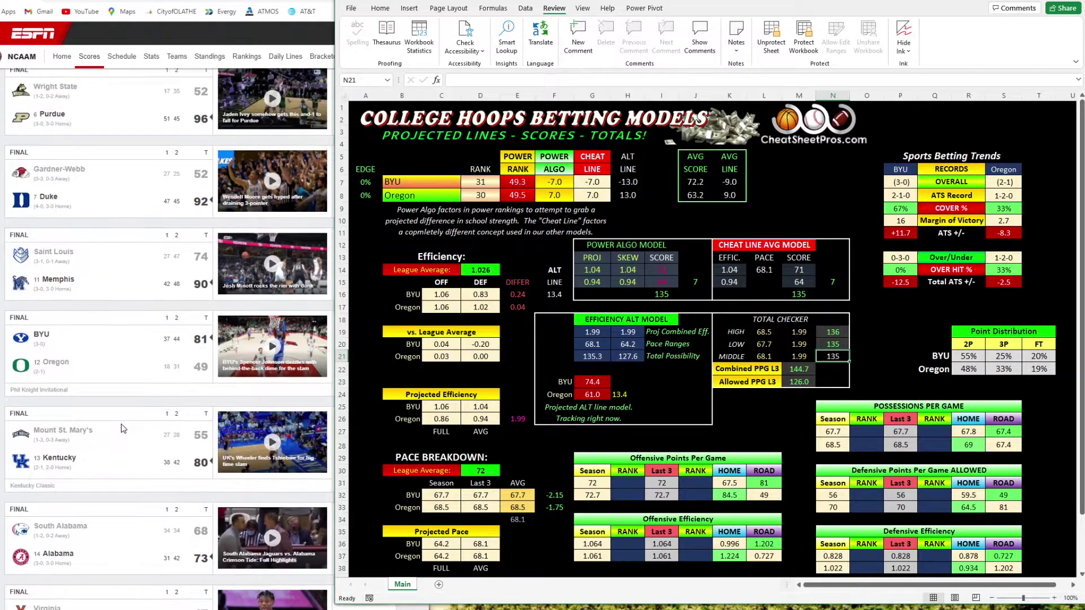
scroll(118, 395, "up", 5)
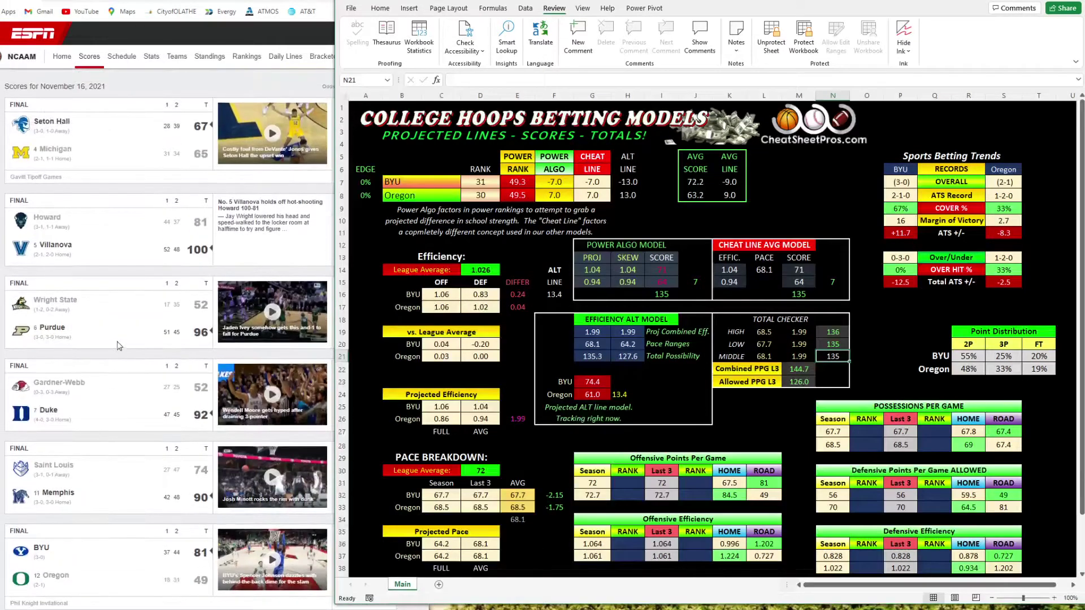
scroll(115, 399, "down", 1)
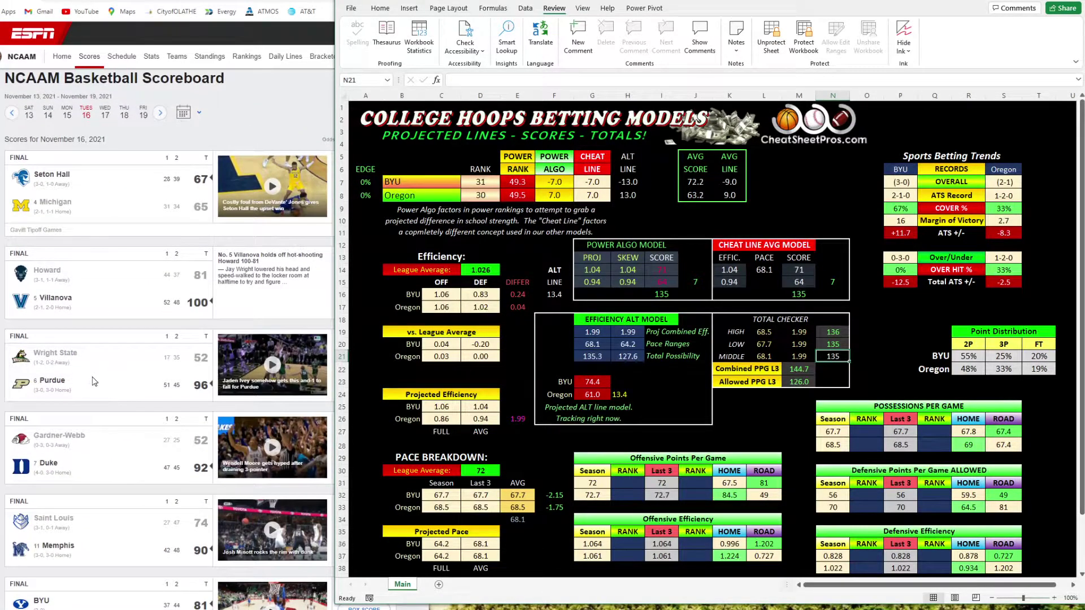
- Set the matchup to Wright State against Purdue
left_click(415, 184)
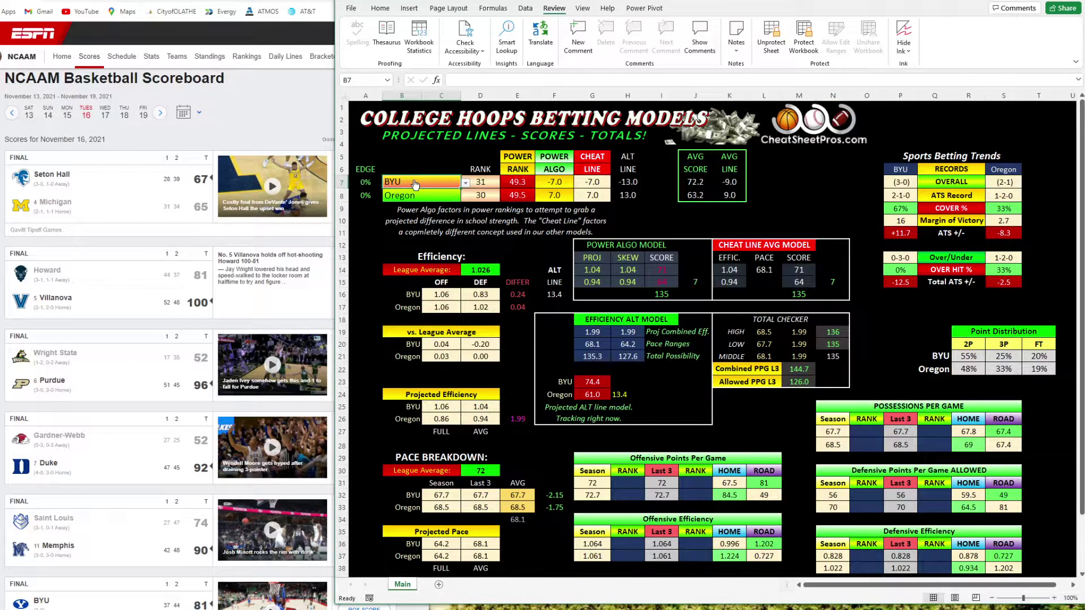
left_click(465, 183)
scroll(465, 236, "down", 5)
scroll(465, 235, "down", 15)
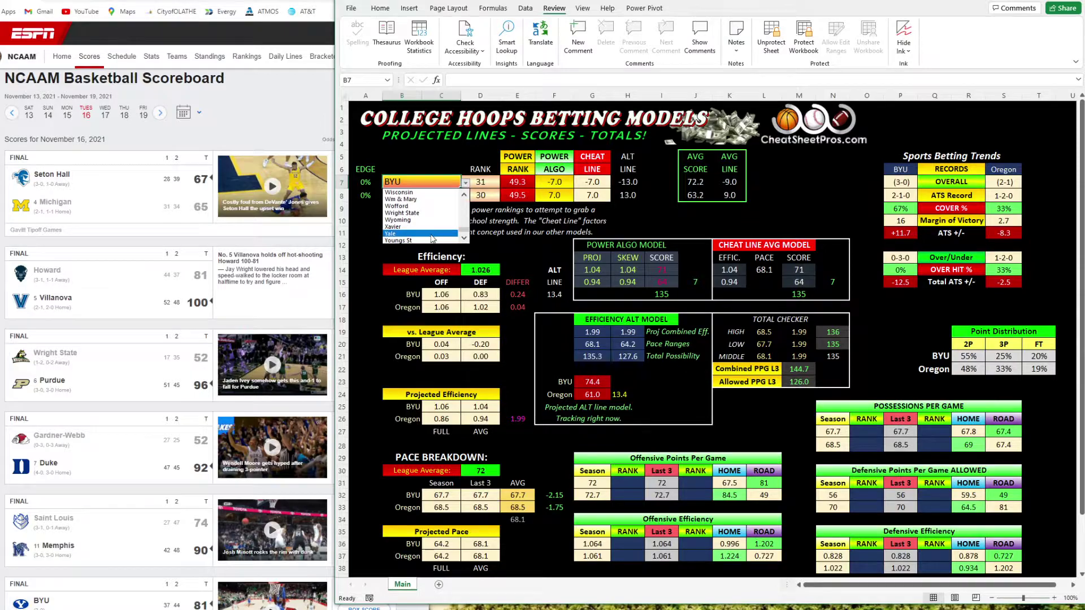
left_click(430, 201)
left_click(439, 199)
type("Purdue")
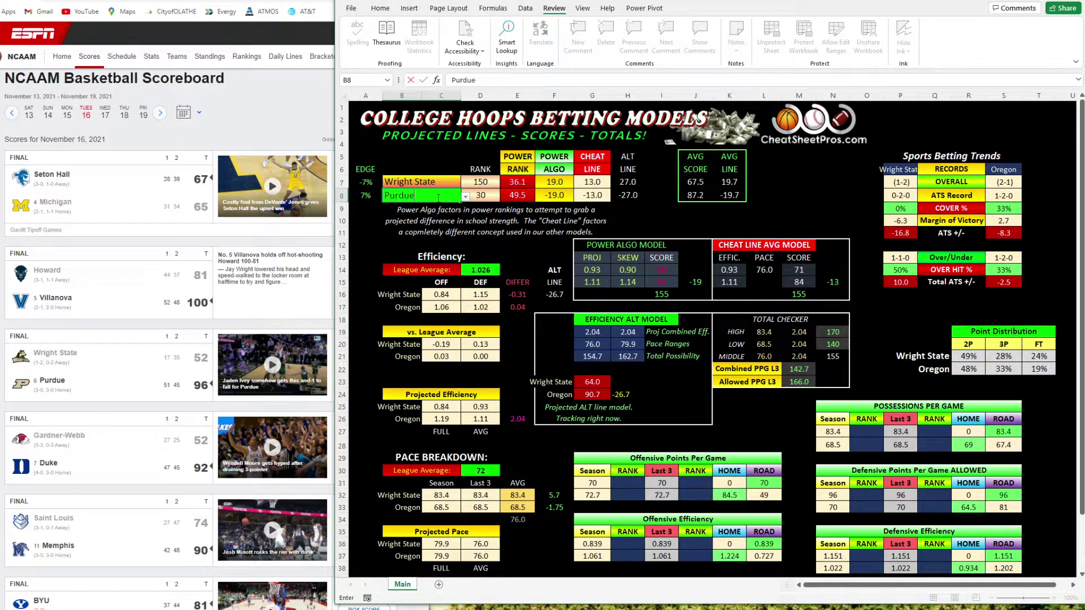
key("Return")
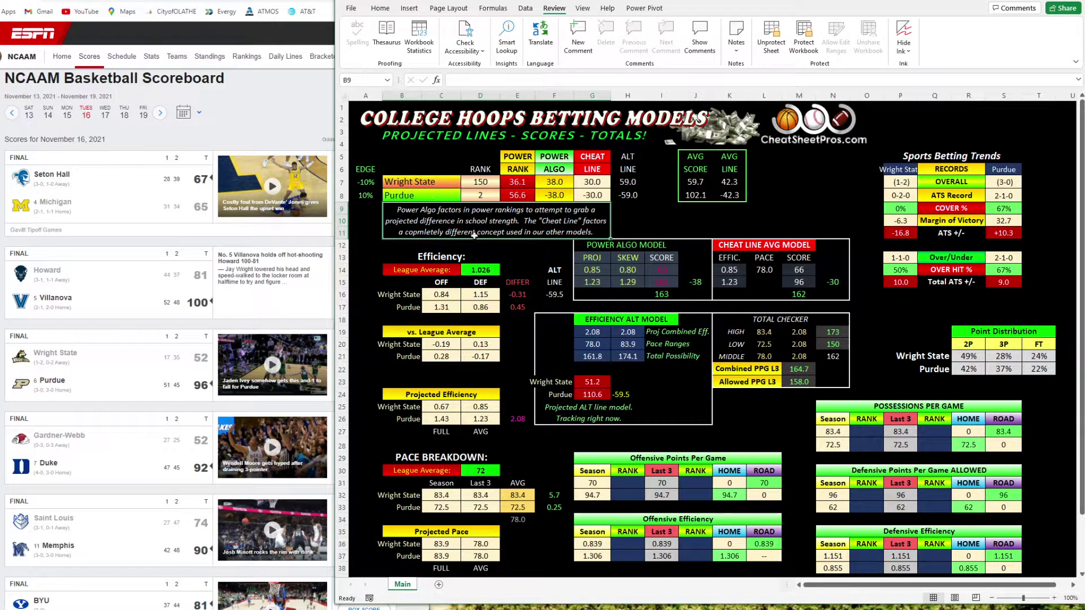
- Compare edges, rankings (Purdue rank 2), Purdue's algo and cheat lines, and alt line -59.0
left_click_drag(371, 174, 367, 195)
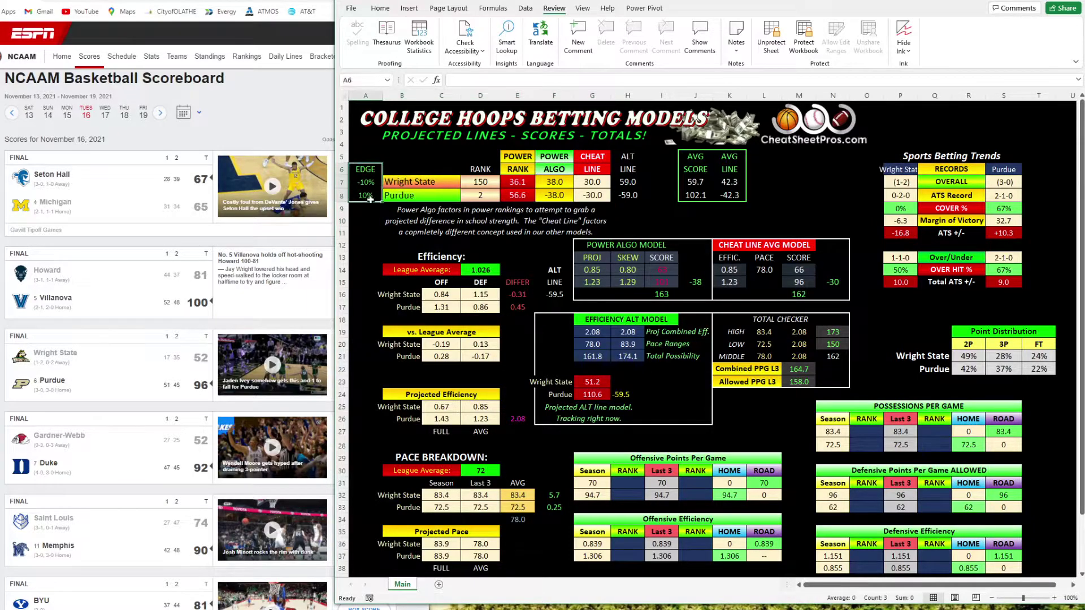
left_click_drag(524, 160, 493, 199)
left_click(492, 200)
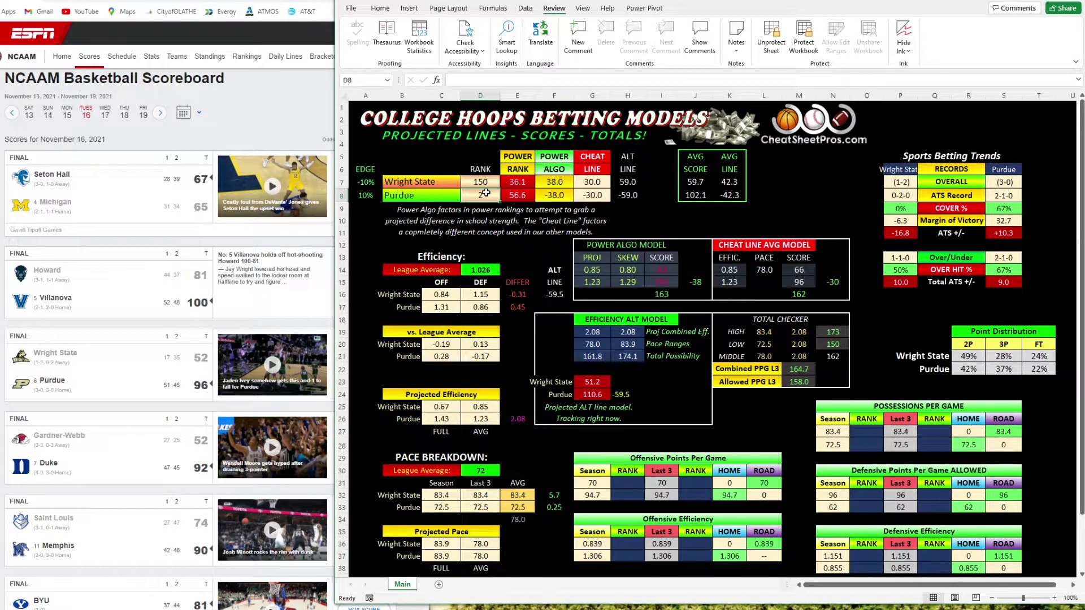
left_click_drag(557, 195, 591, 195)
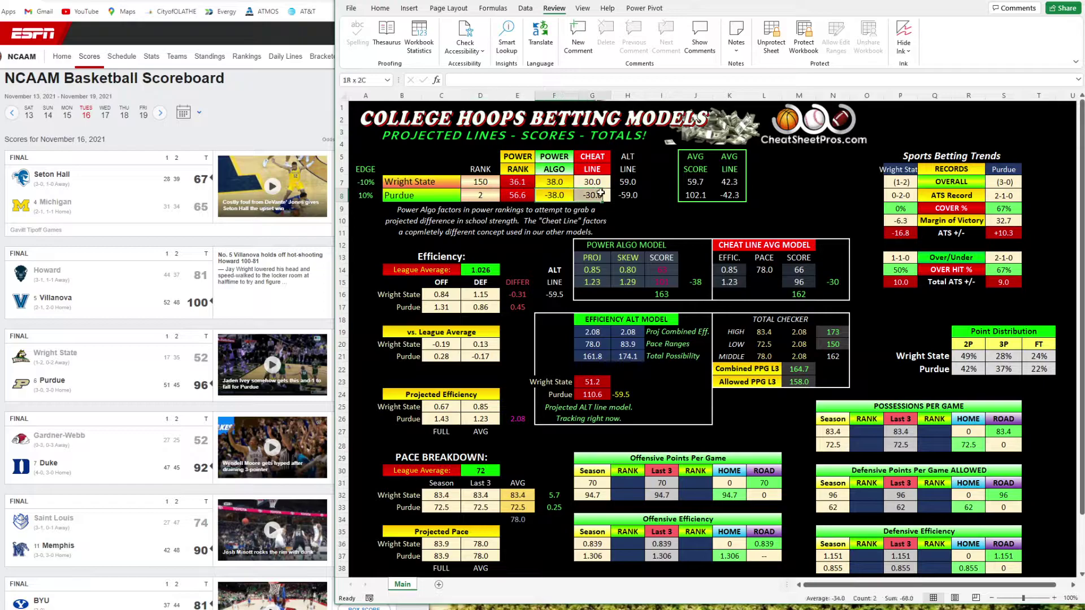
left_click(557, 195)
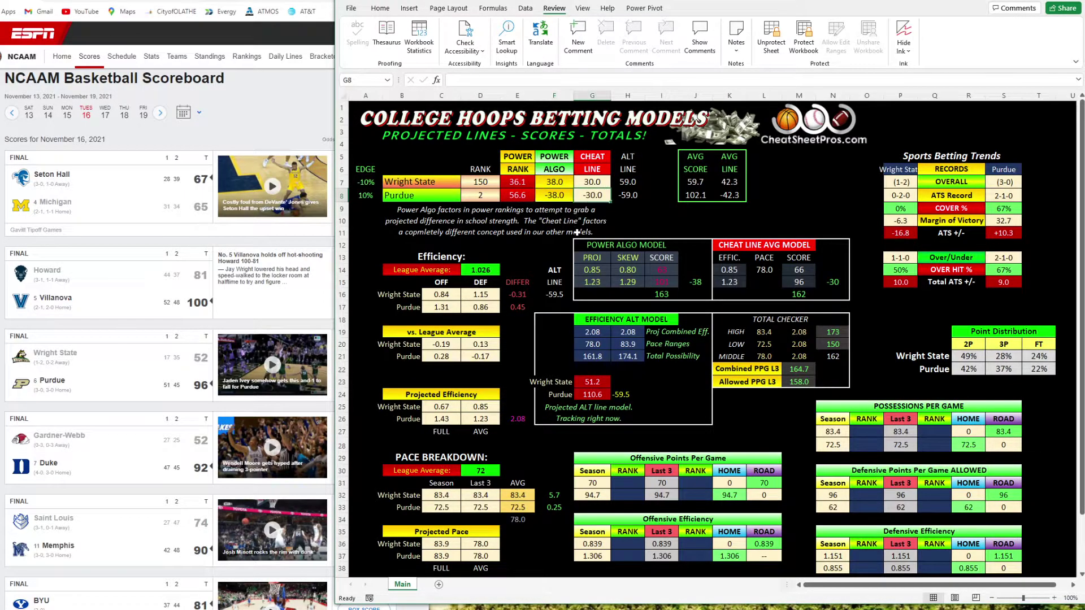
left_click_drag(557, 196, 593, 196)
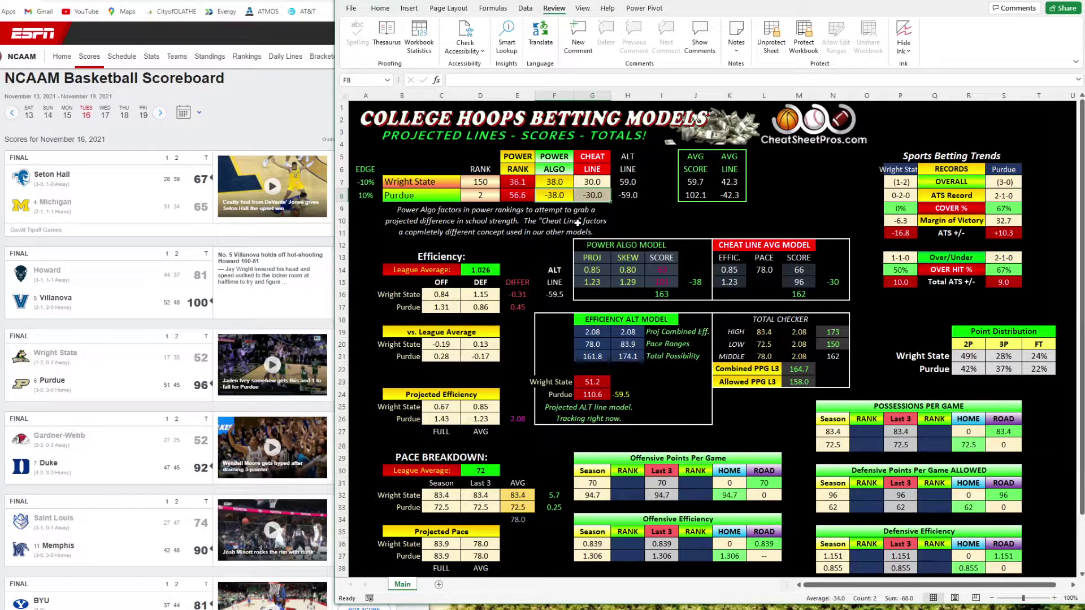
left_click(626, 195)
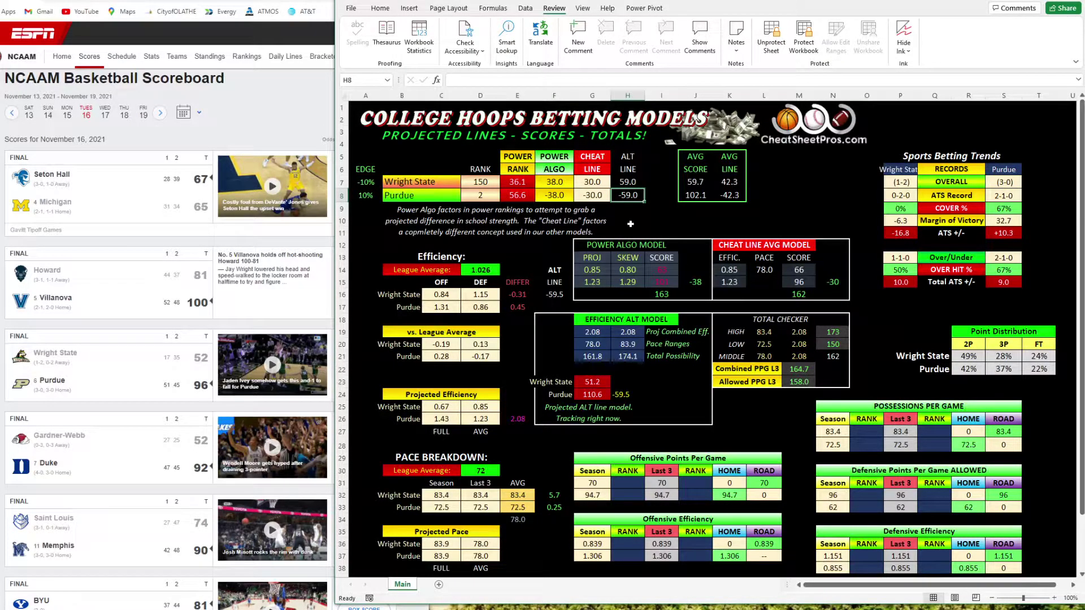
left_click_drag(626, 159, 629, 195)
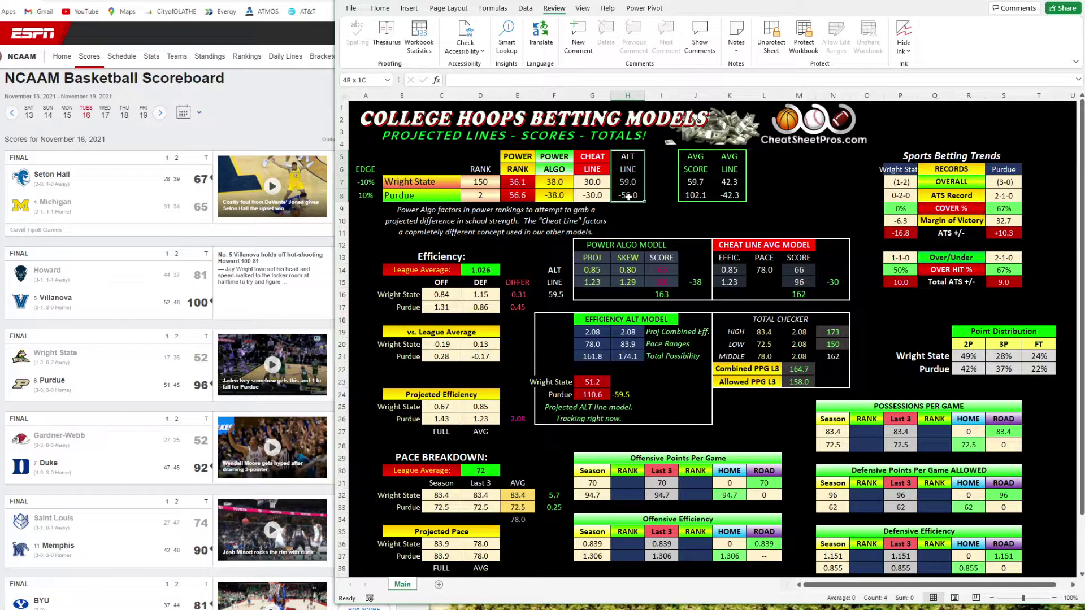
- Check Purdue's average line of -42.3 and the middle, high and low projected totals, middle 162
left_click_drag(695, 182, 729, 195)
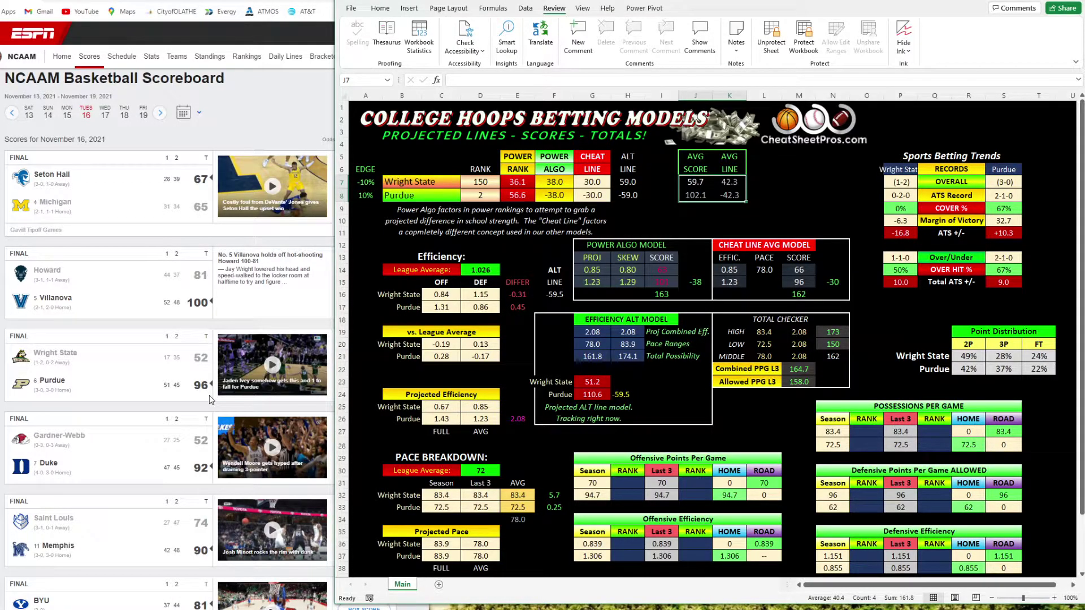
left_click(728, 197)
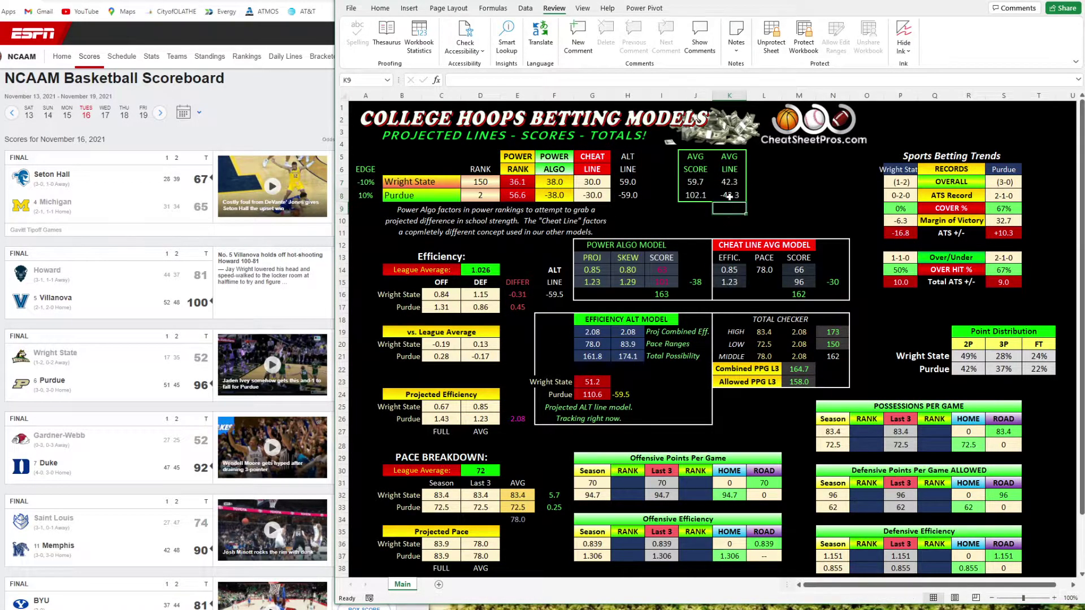
left_click(560, 196)
left_click(593, 196)
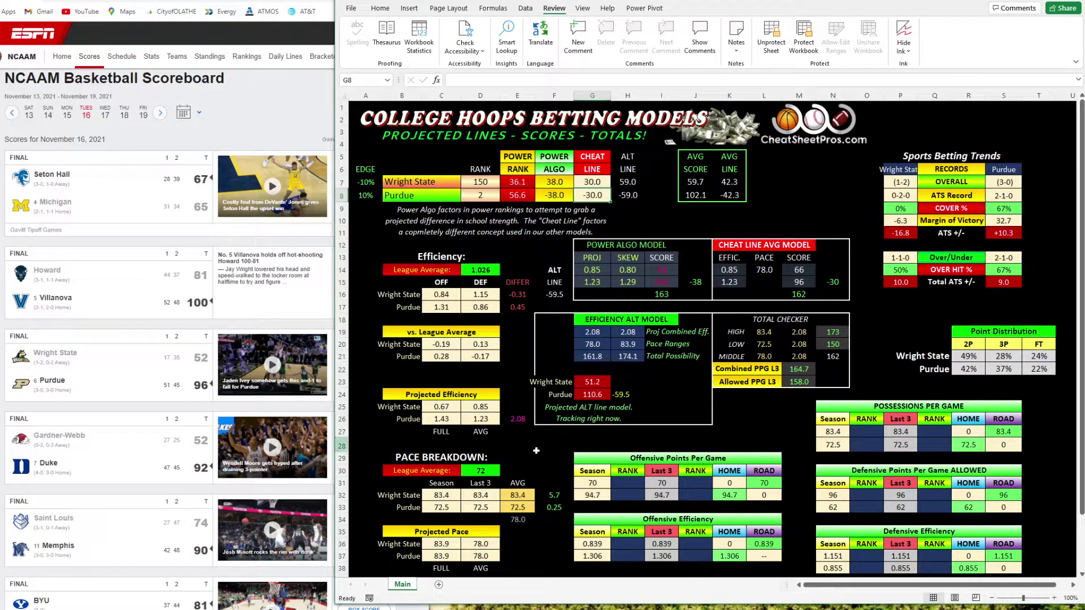
left_click(833, 357)
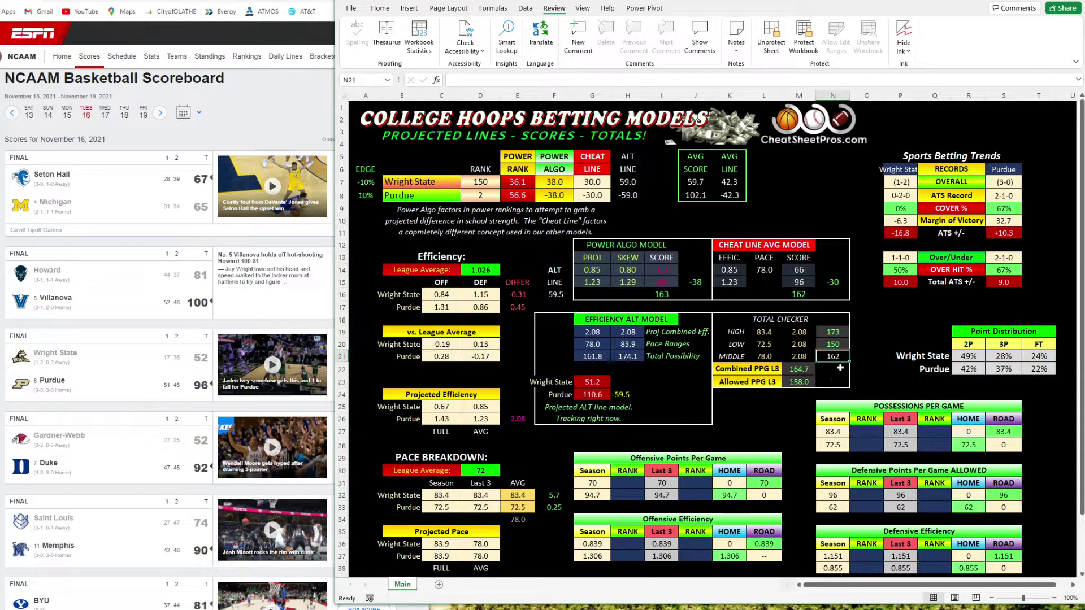
left_click_drag(840, 332, 848, 349)
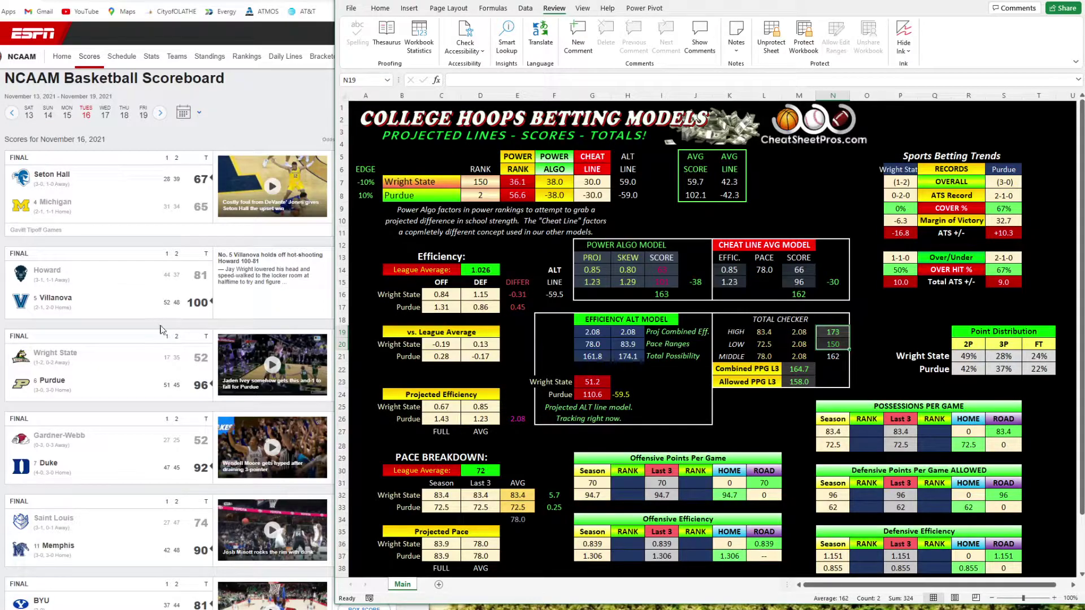
left_click(432, 183)
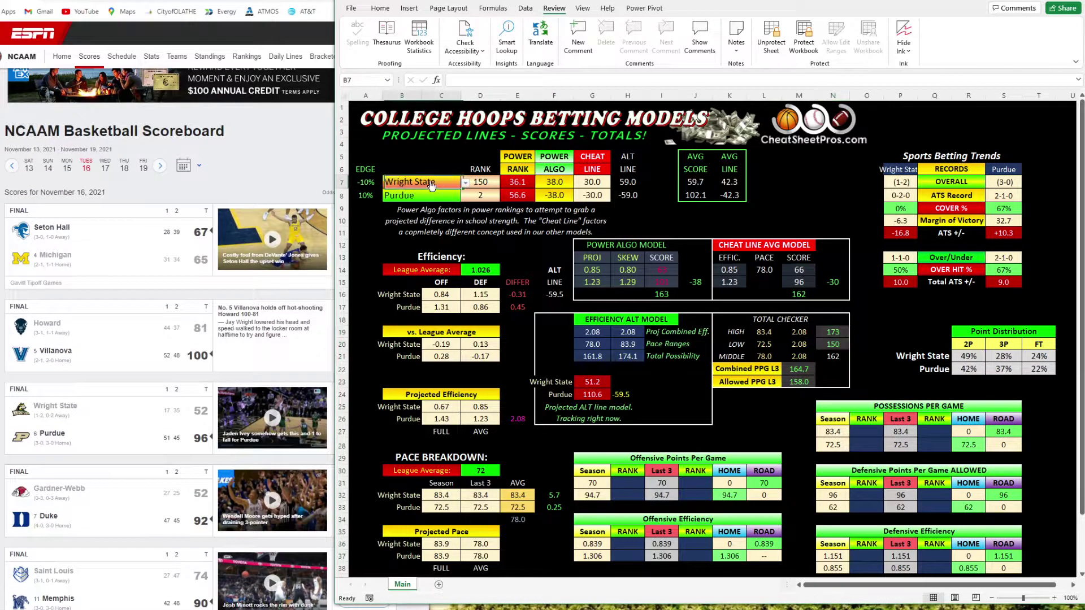
type("Howard")
key("Return")
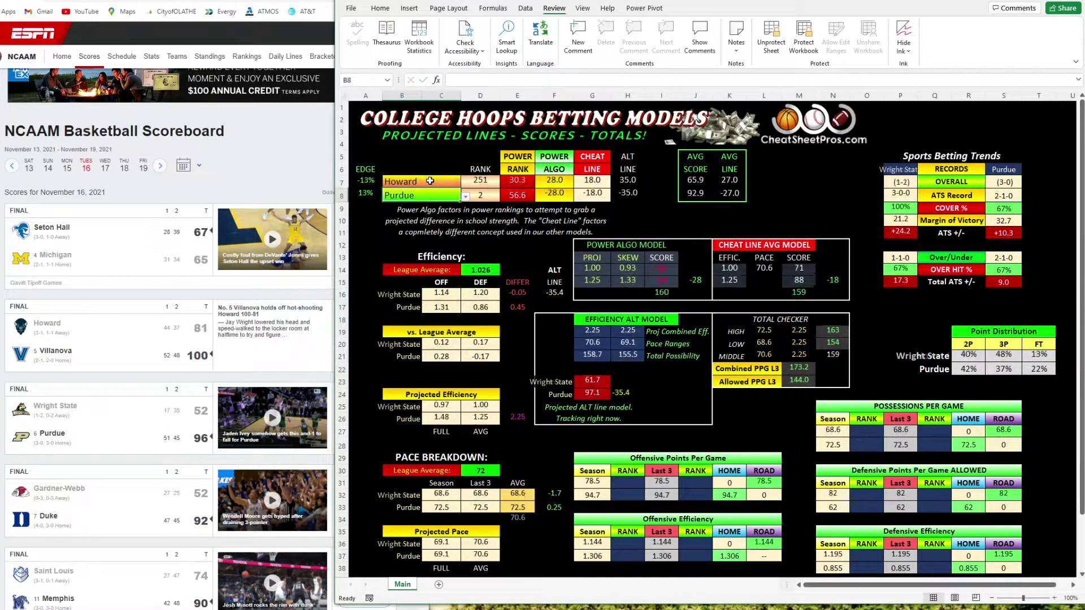
type("Villanova")
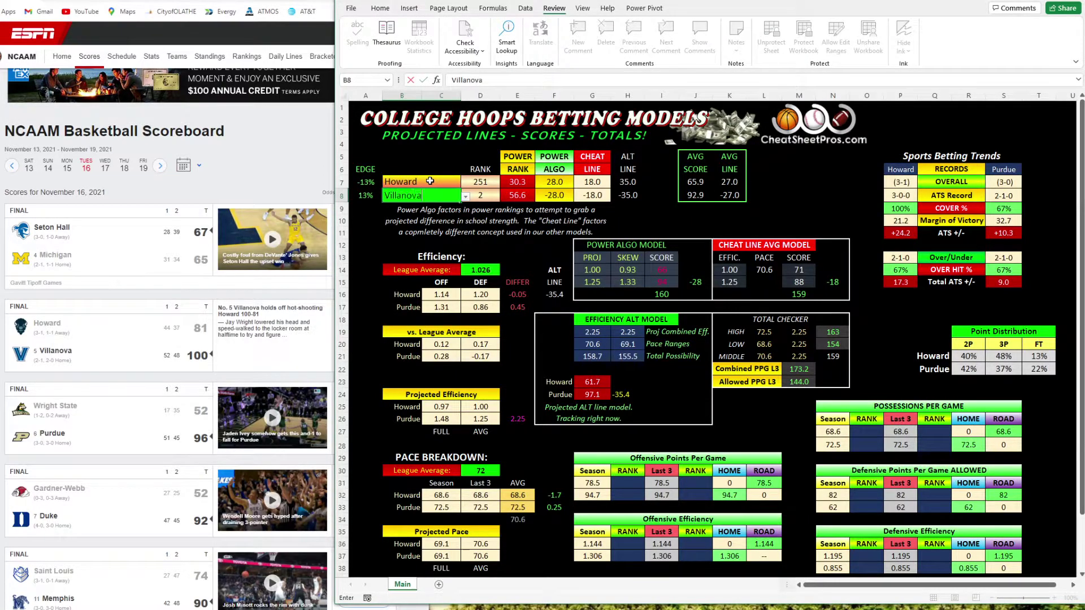
key("Return")
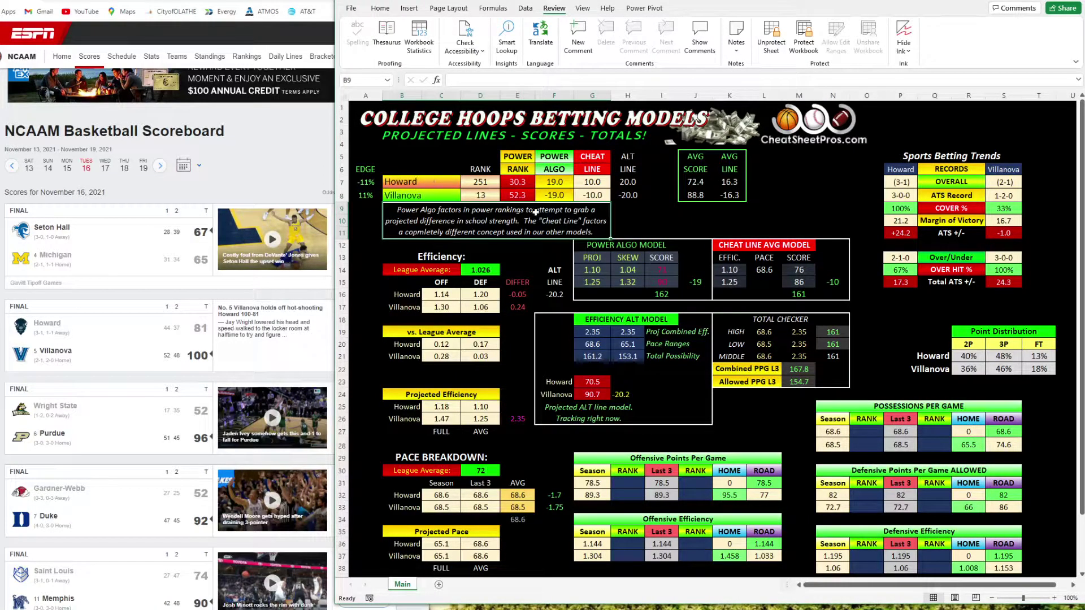
left_click(562, 195)
left_click_drag(565, 182, 627, 195)
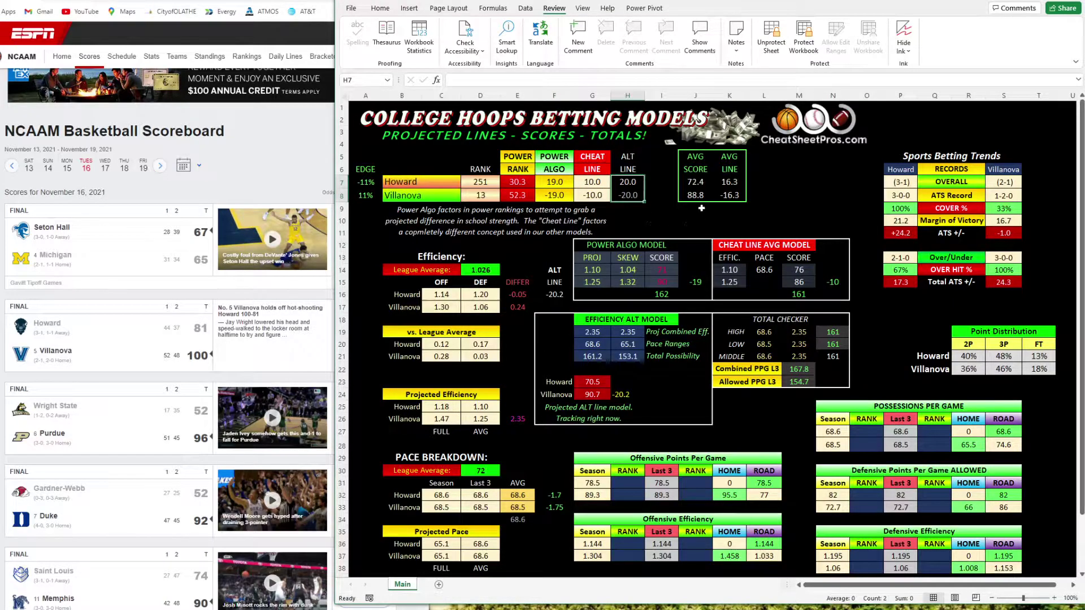
left_click_drag(700, 182, 729, 195)
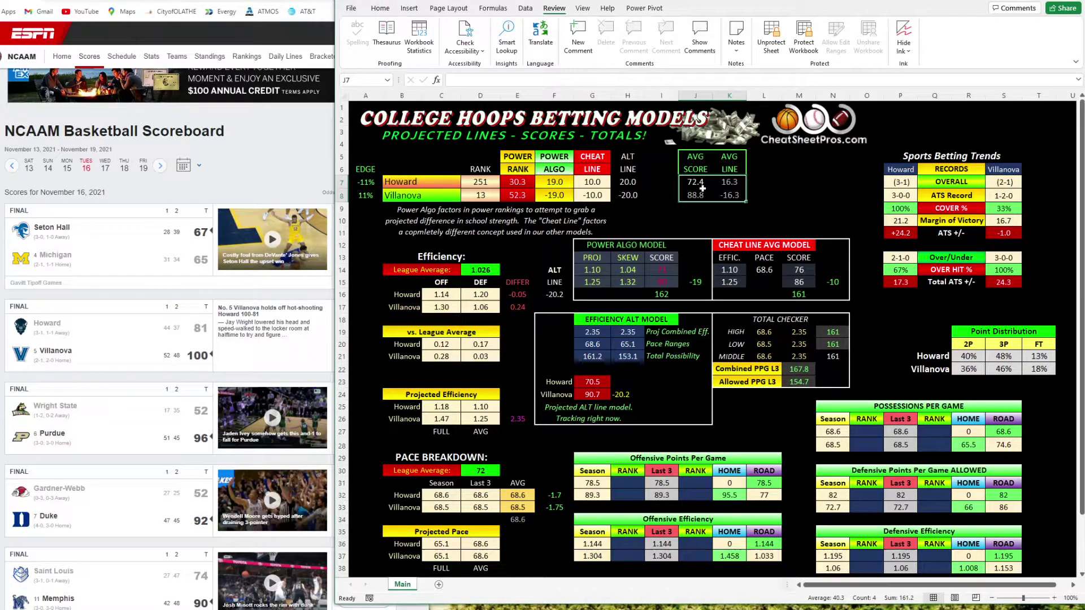
left_click_drag(674, 284, 672, 270)
left_click_drag(799, 282, 799, 270)
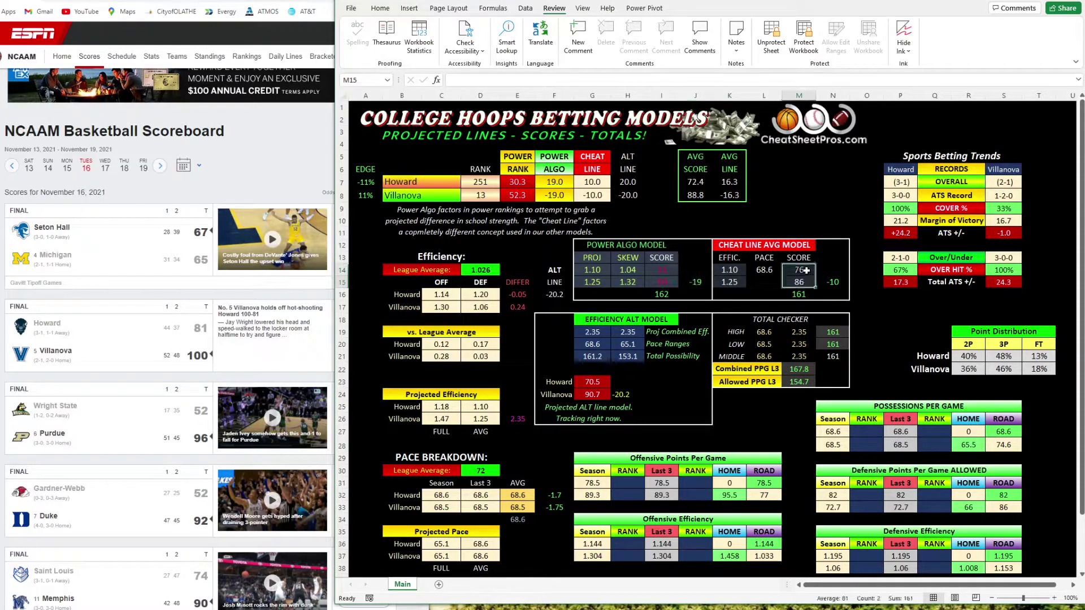
left_click(209, 372)
left_click_drag(555, 182, 557, 195)
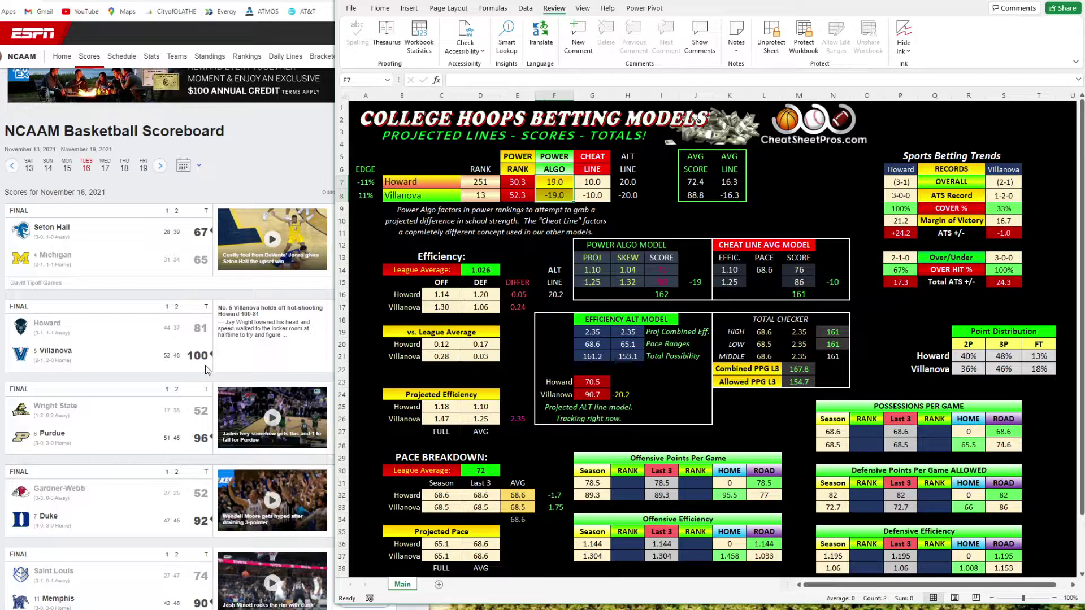
left_click(837, 364)
left_click(836, 356)
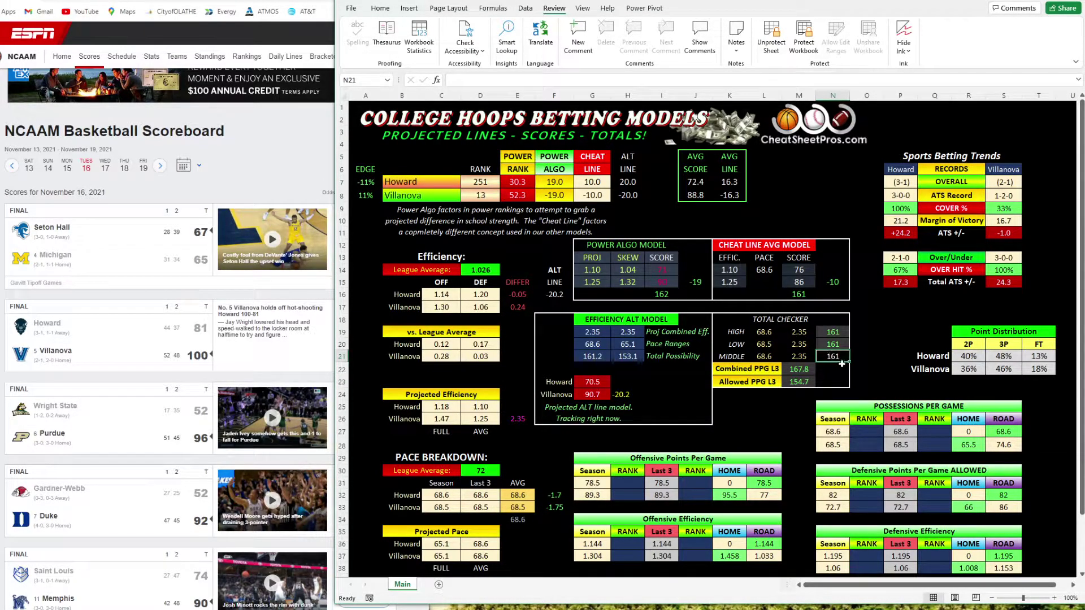
left_click_drag(801, 369, 798, 382)
left_click(809, 371)
left_click(808, 383)
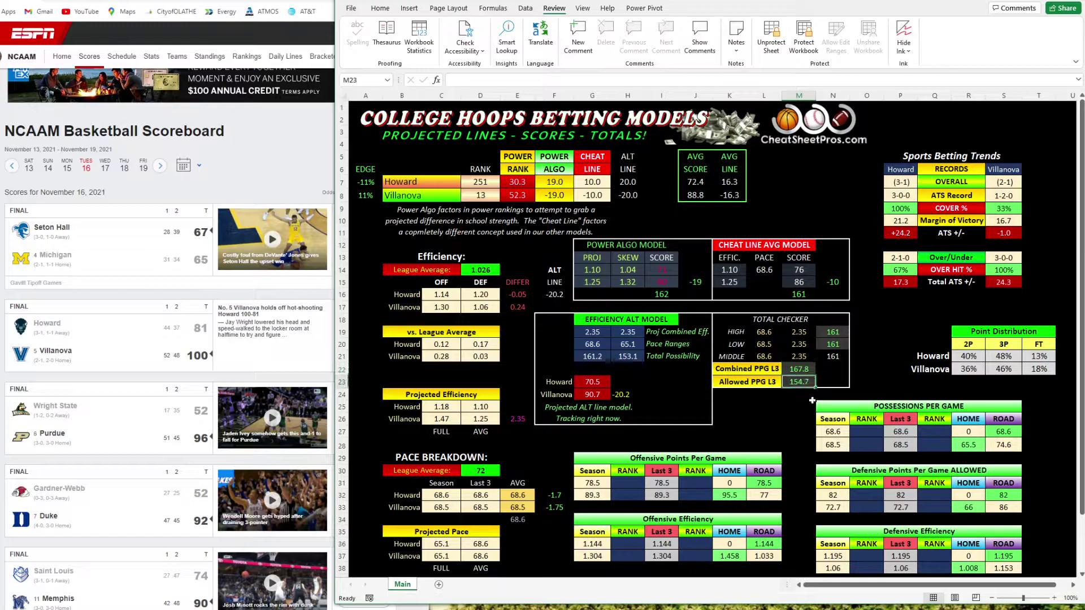
left_click(837, 358)
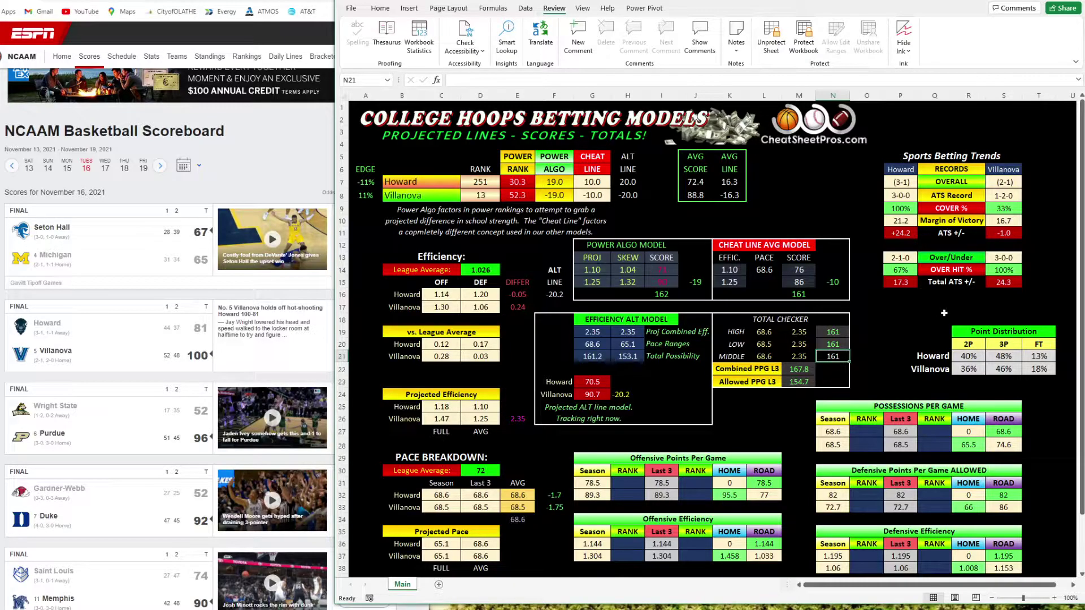
left_click_drag(900, 257, 1009, 258)
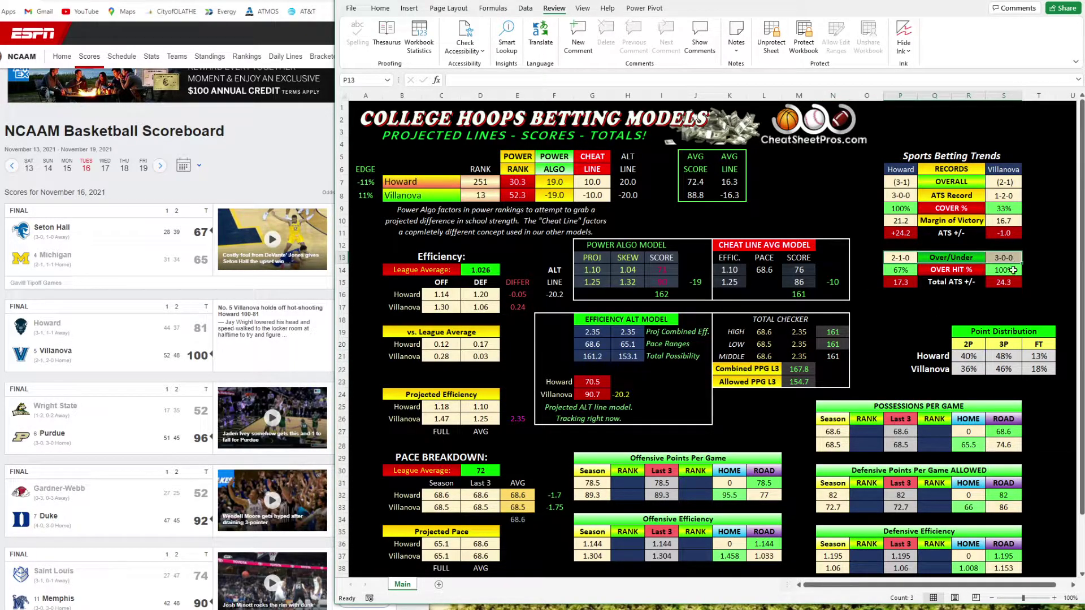
left_click(959, 259)
left_click(1003, 259)
left_click(893, 259)
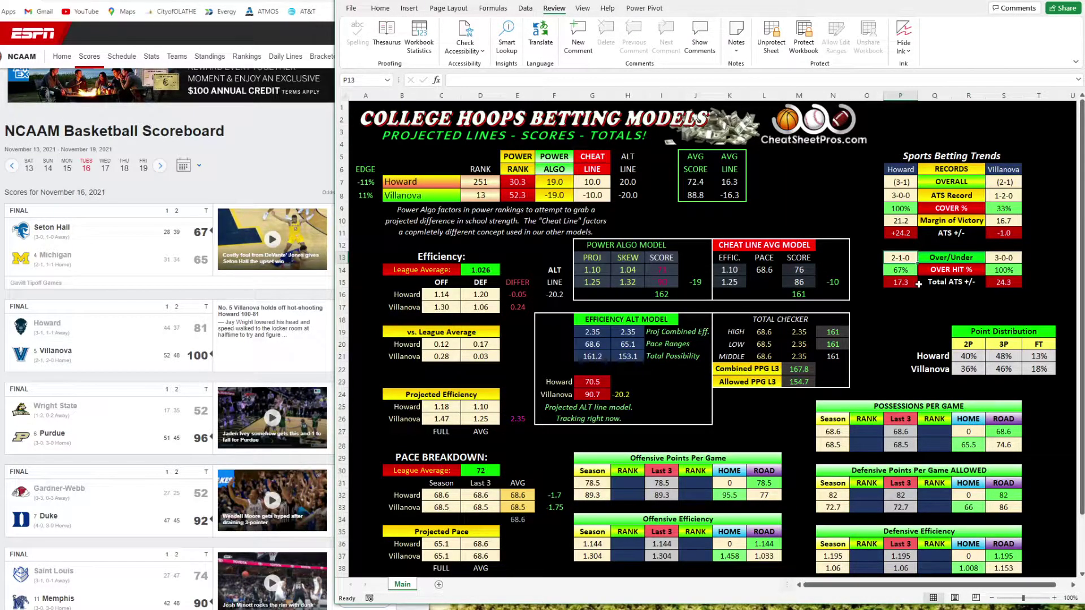
left_click_drag(900, 282, 1003, 282)
left_click(905, 282)
key("Right")
key("Right")
left_click(914, 281)
key("Right")
key("Right")
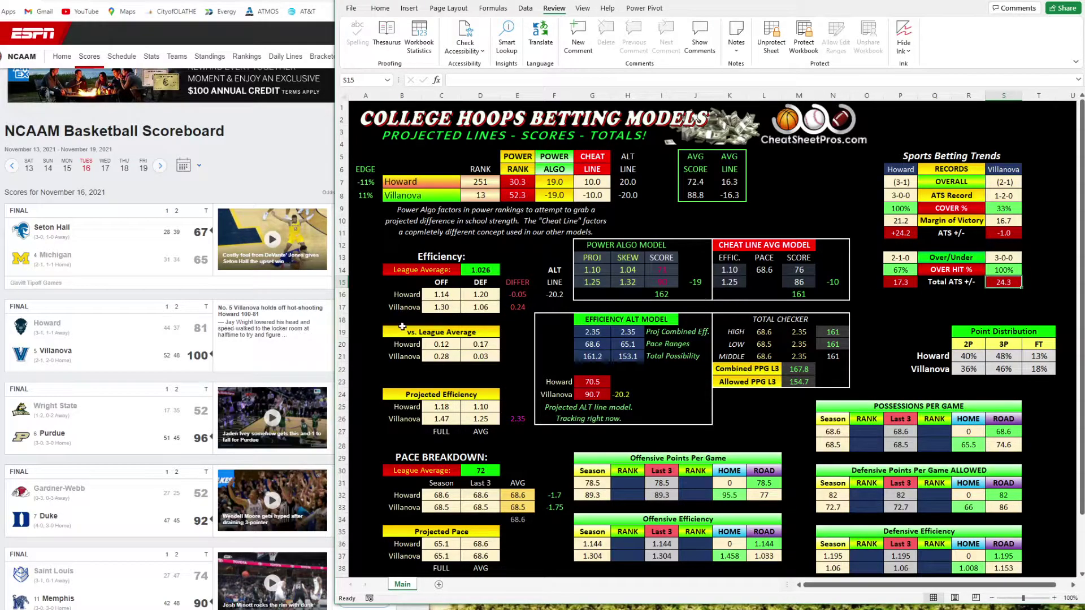
scroll(273, 350, "up", 1)
- Enter Seton Hall as the first team and Michigan as the second team
left_click(430, 185)
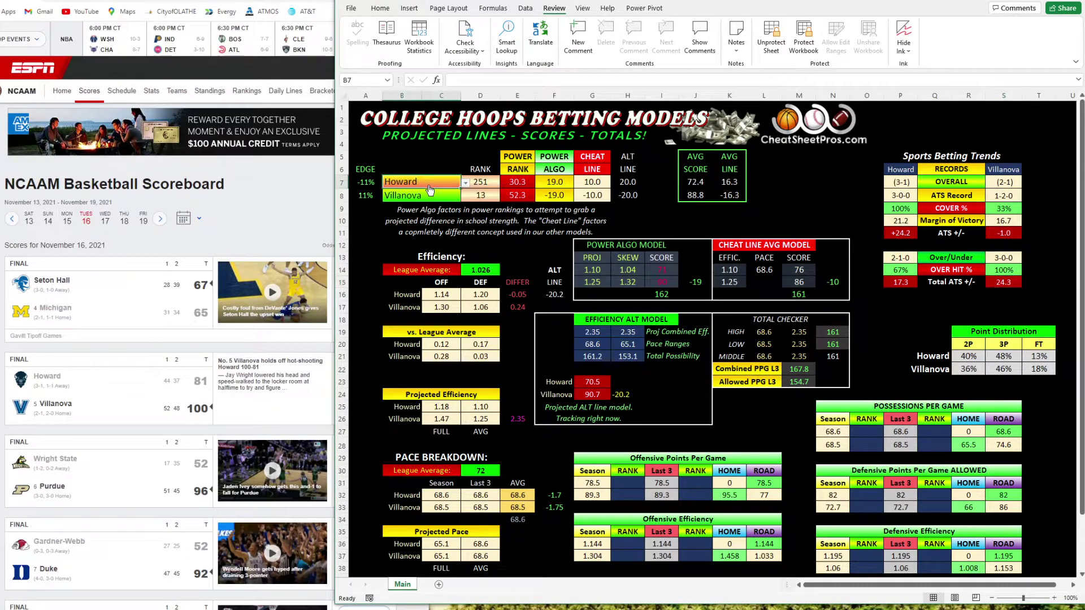
type("Seton YHa")
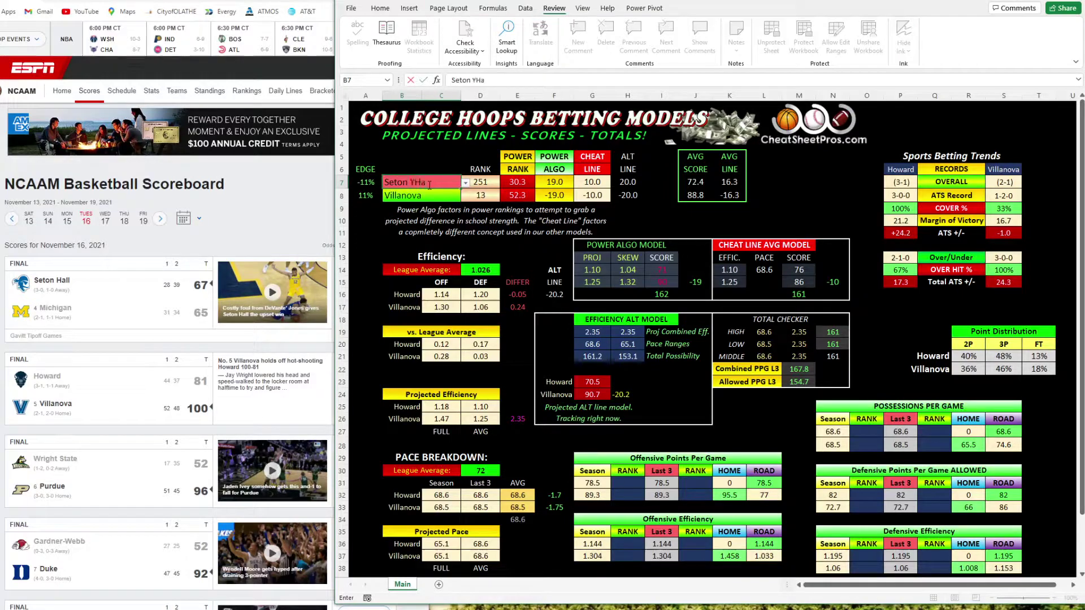
key("BackSpace")
key("BackSpace")
key("BackSpace")
type("Hall")
key("Return")
type("Michigan")
key("Return")
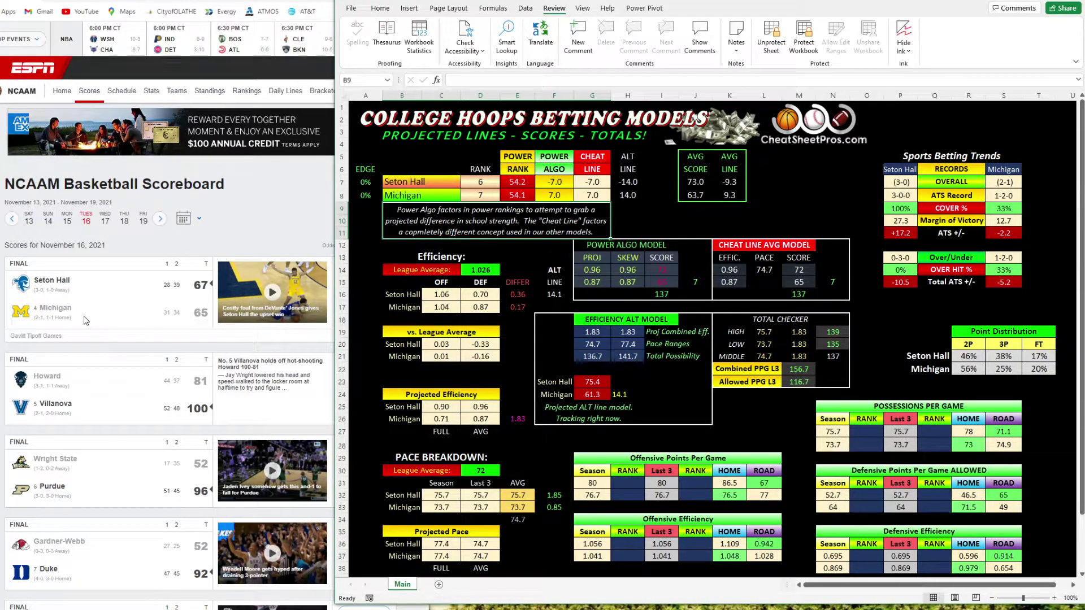
- Review lines, averages, the 137 total and over/under records, then show ESPN's November 17 games
left_click_drag(558, 184, 636, 194)
left_click_drag(733, 182, 701, 195)
left_click(695, 195)
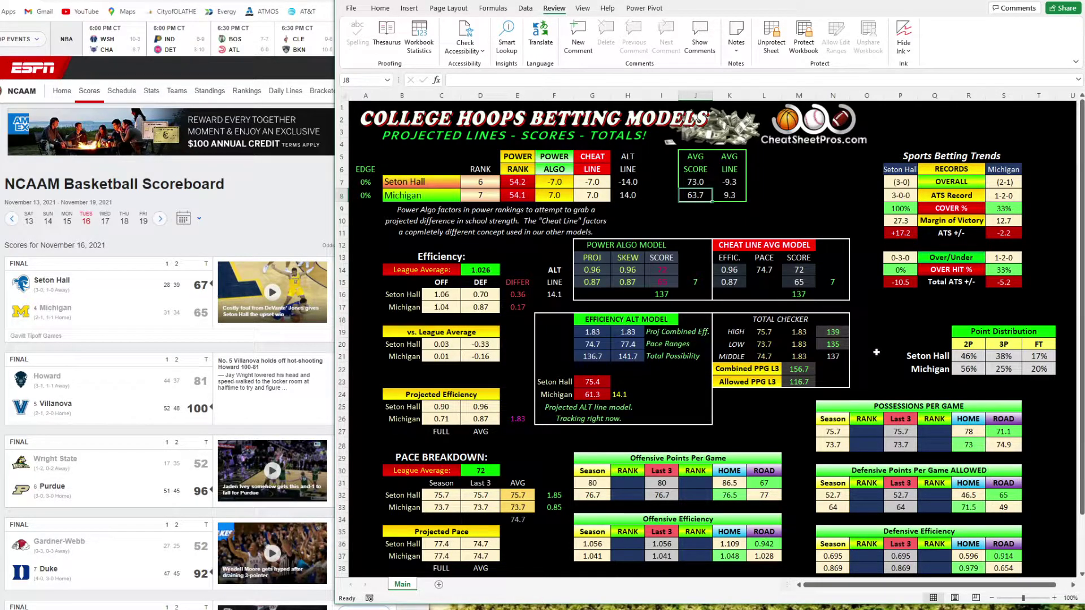
left_click(794, 295)
left_click(664, 293)
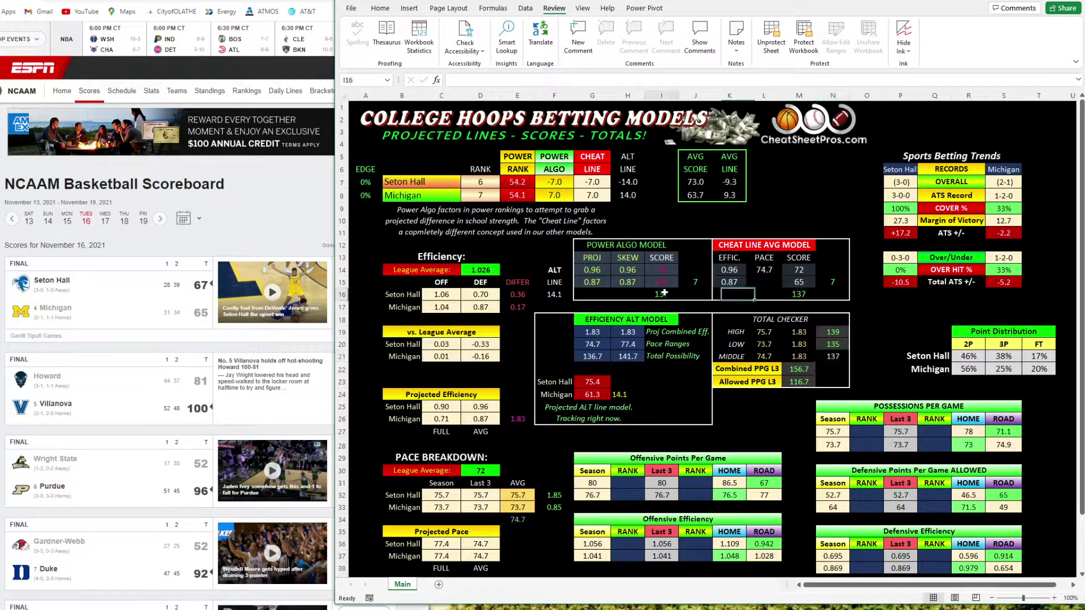
left_click(805, 295)
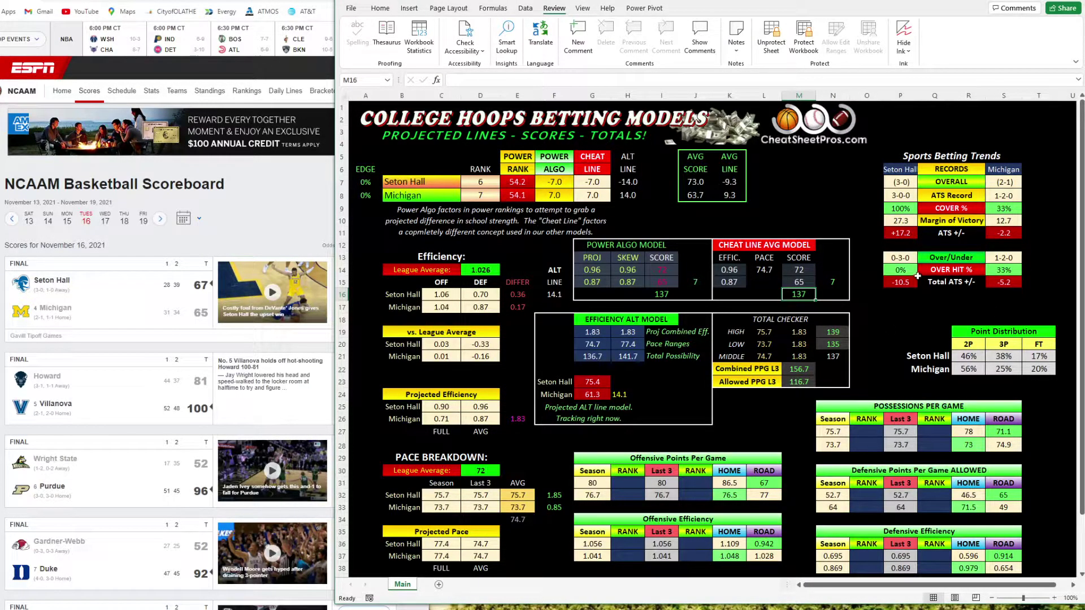
left_click(906, 257)
left_click(998, 258)
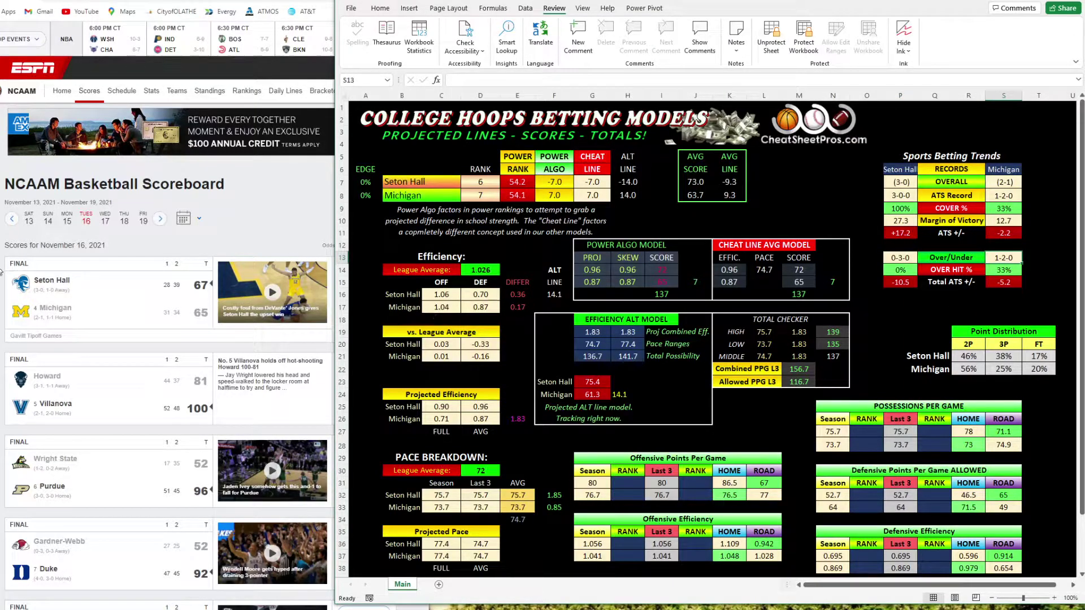
left_click(106, 221)
scroll(126, 342, "down", 3)
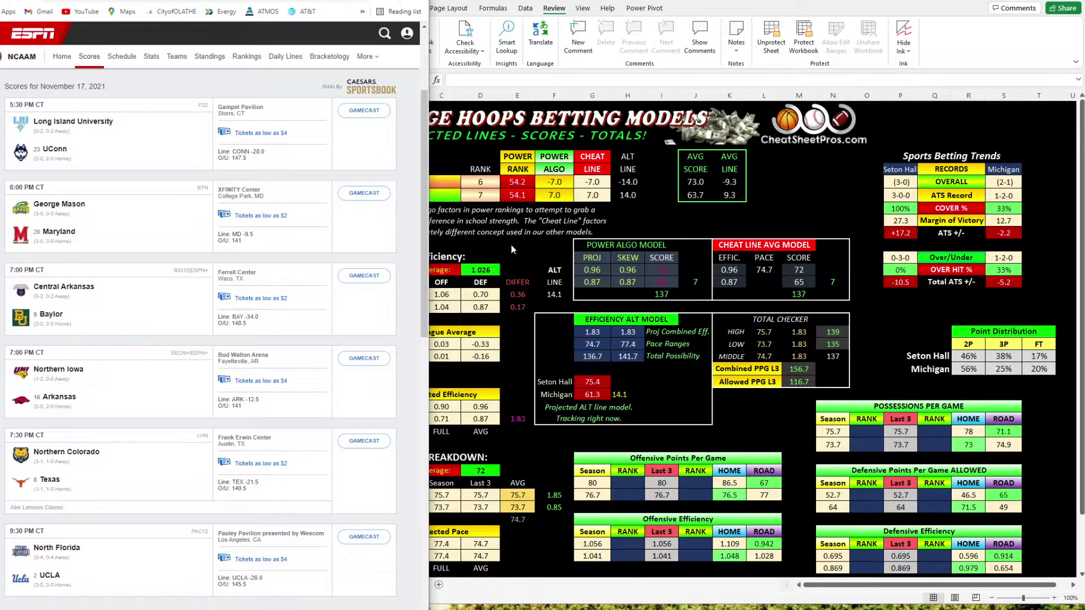
- Enter Geo Mason as the first team and Maryland as the second team
left_click(511, 244)
left_click(439, 182)
type("Geo Mason")
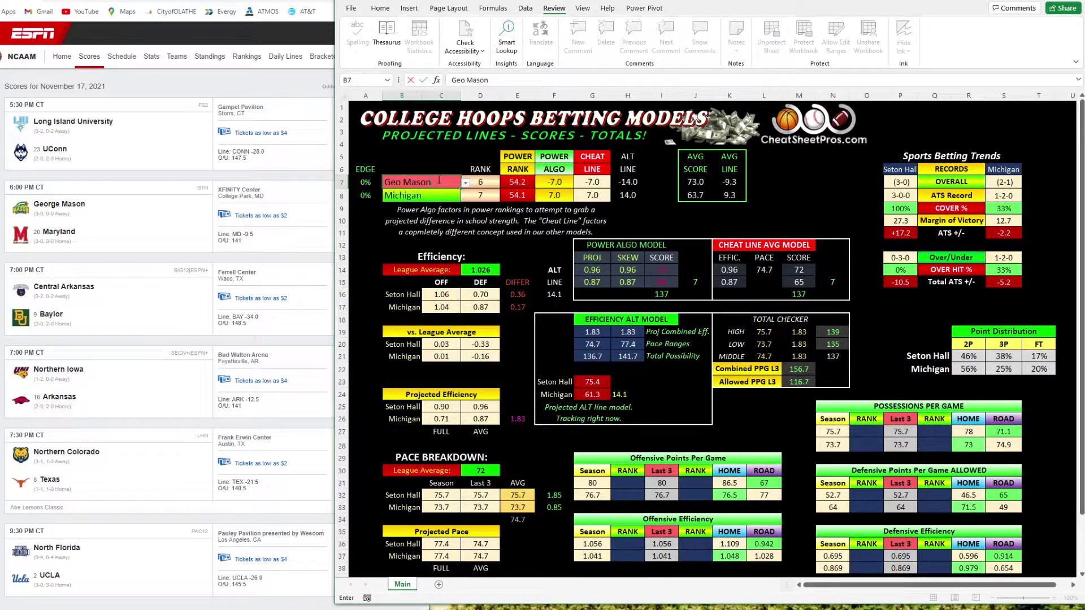
key("Return")
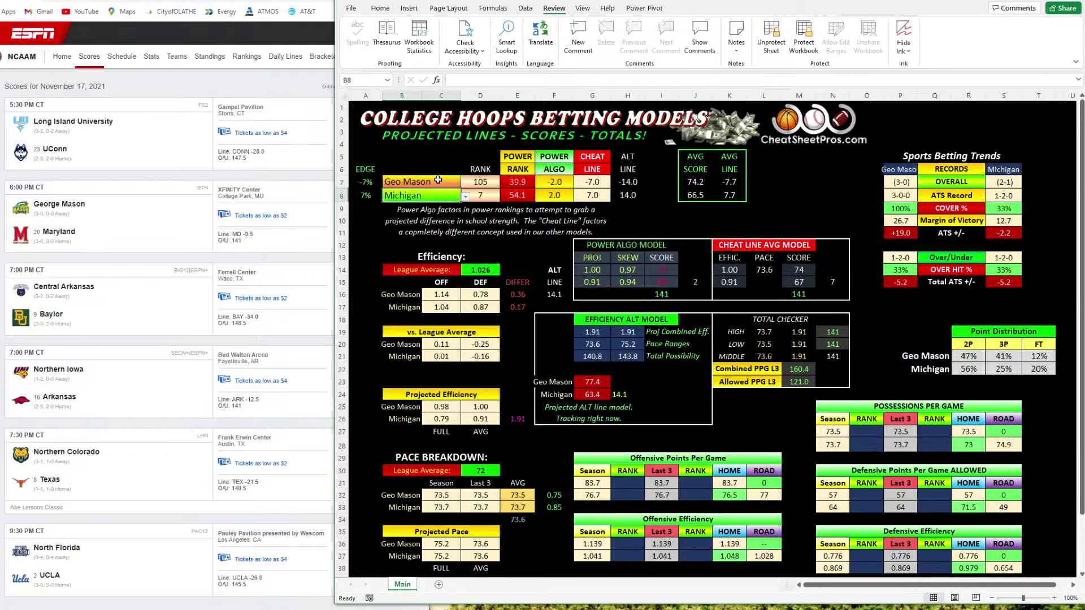
type("Maryland")
key("Return")
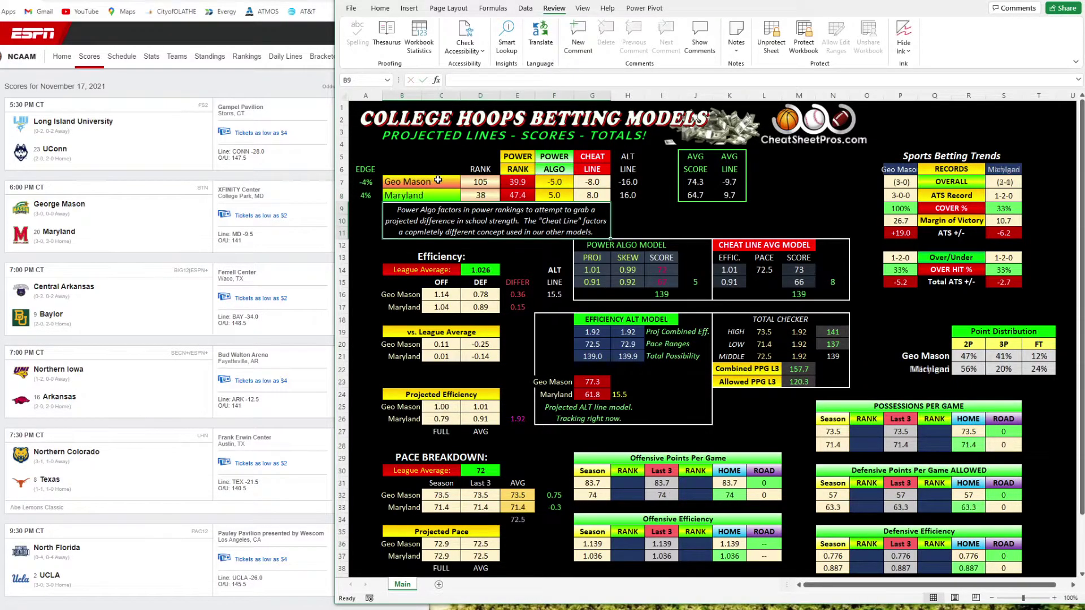
- Compare the model's power algo, cheat and alt lines against ESPN's MD -8.5 line
left_click(233, 233)
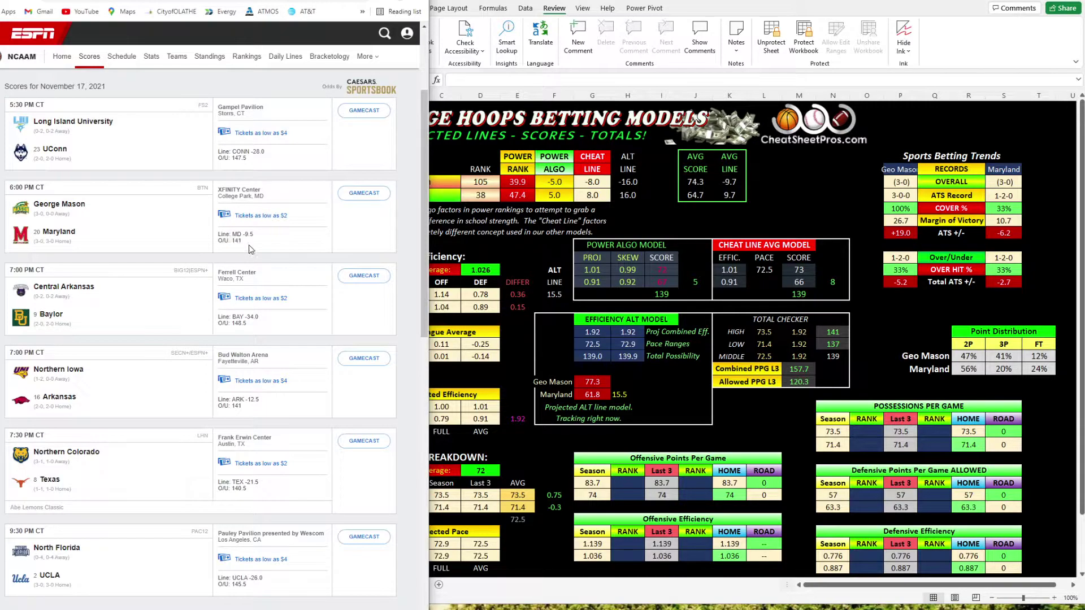
key("alt+Tab")
left_click_drag(565, 183, 563, 201)
left_click(565, 182)
left_click_drag(566, 182, 594, 182)
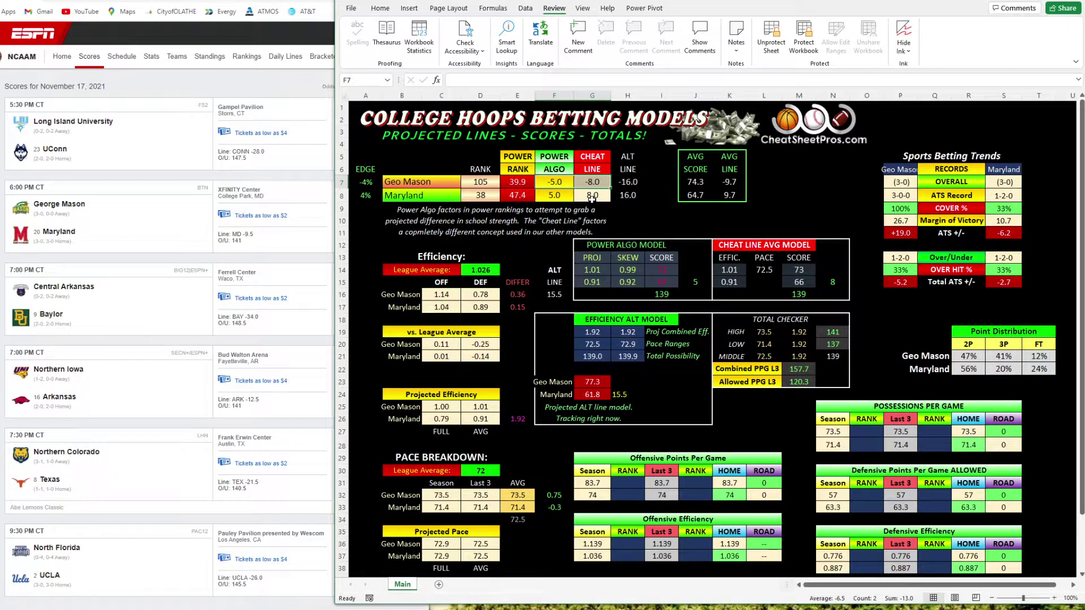
left_click(623, 183)
left_click(630, 162)
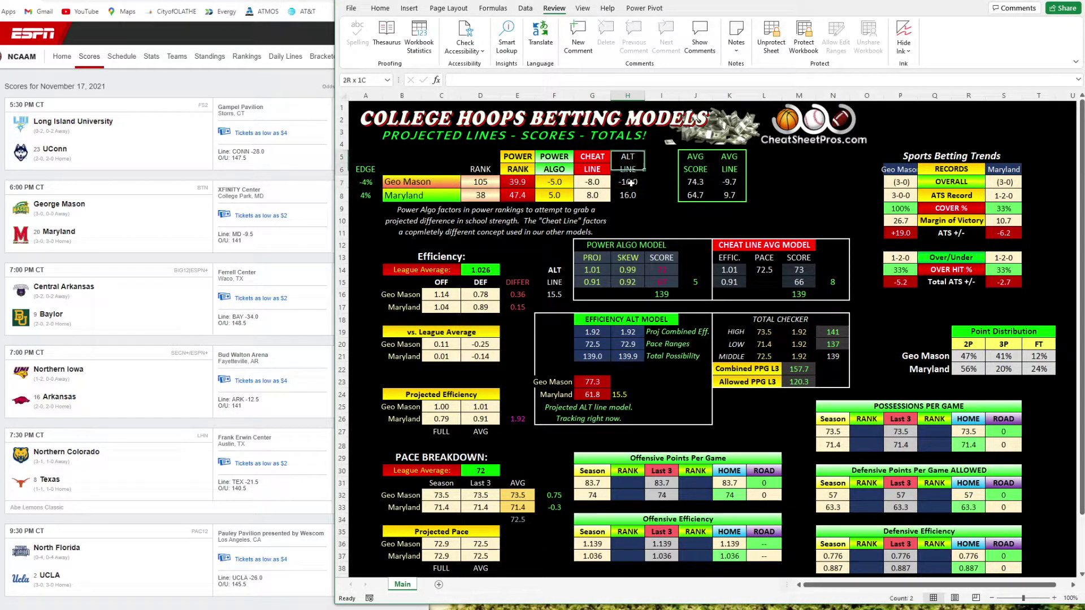
left_click_drag(554, 182, 600, 182)
- Compare the 139 projected total, PPG and 72.5 average pace against ESPN's 141 over/under
left_click_drag(692, 182, 706, 201)
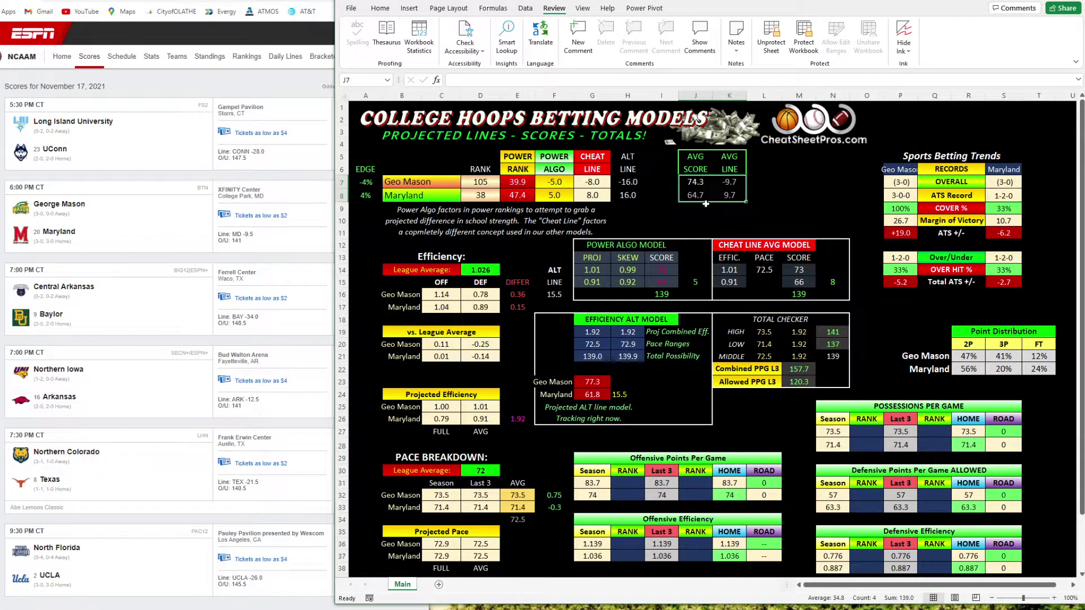
left_click(832, 356)
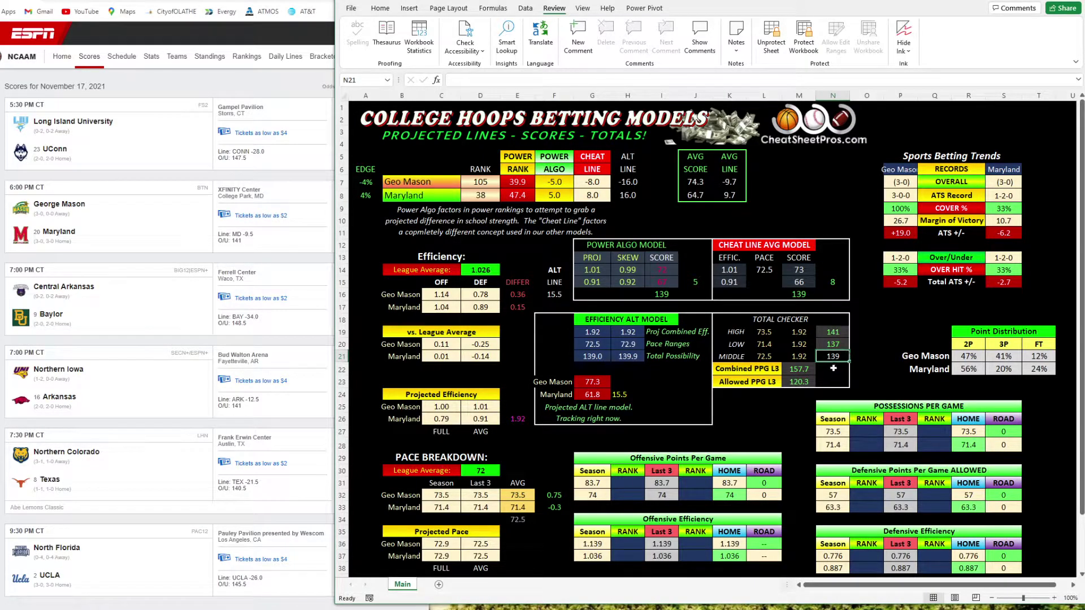
double_click(245, 246)
key("alt+Tab")
left_click_drag(902, 258, 1005, 283)
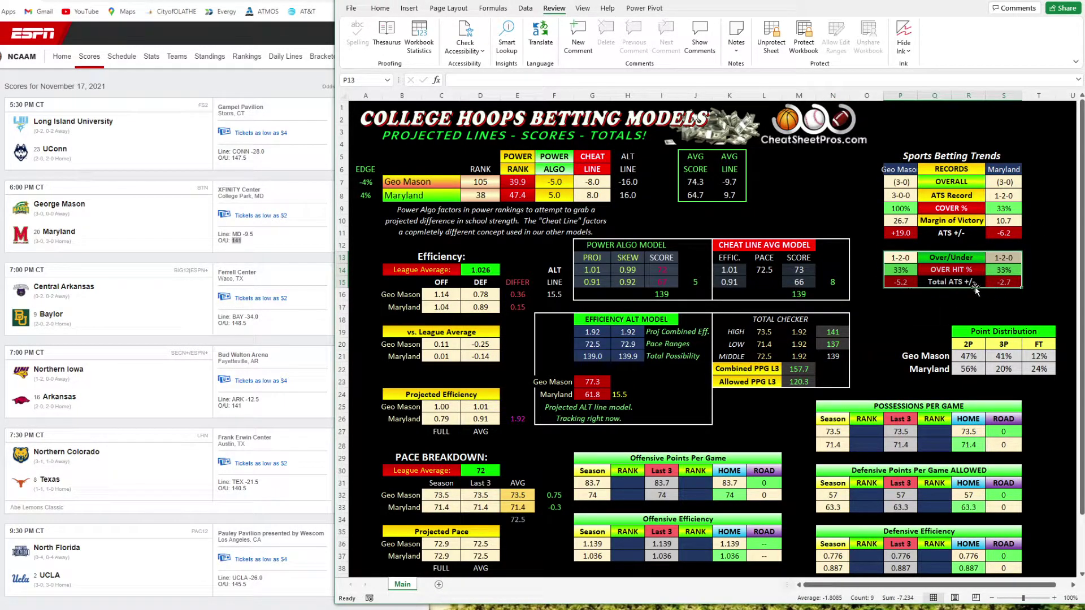
left_click(873, 309)
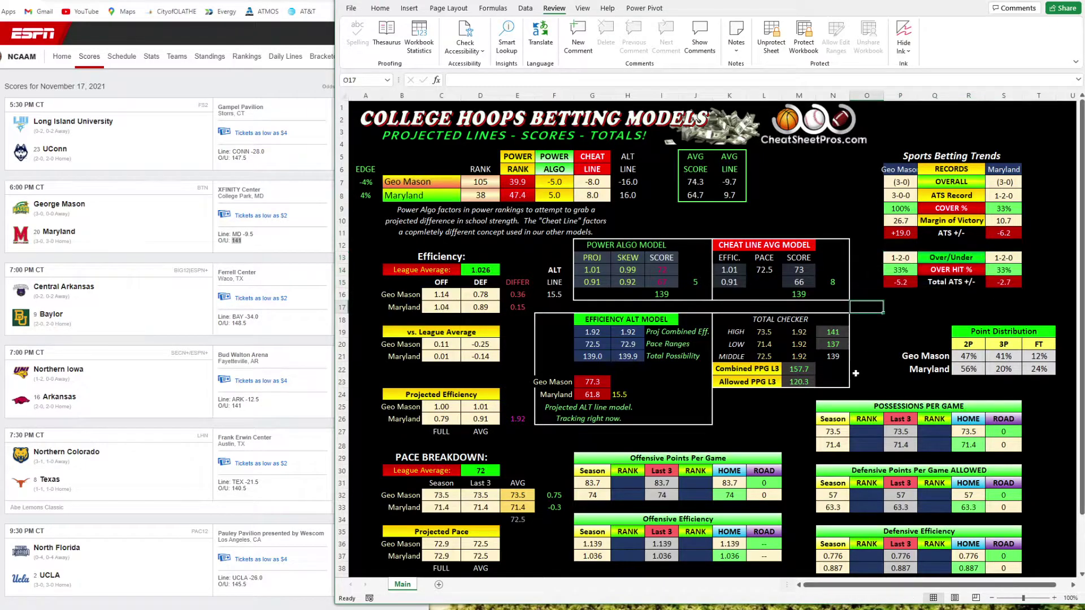
left_click_drag(803, 370, 804, 383)
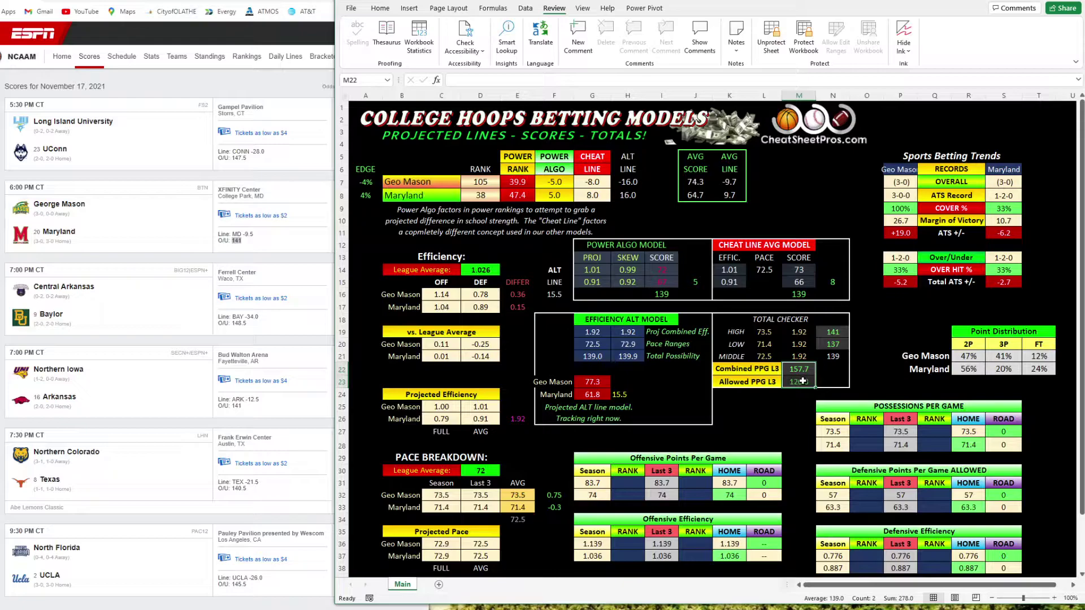
left_click_drag(483, 495, 518, 508)
left_click(518, 519)
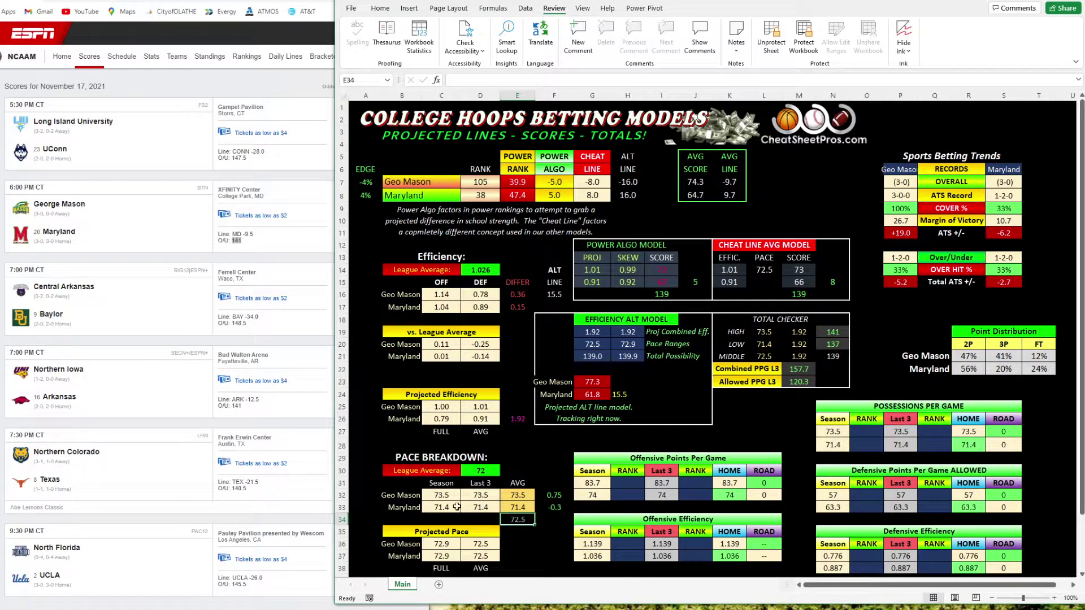
left_click_drag(475, 496, 519, 509)
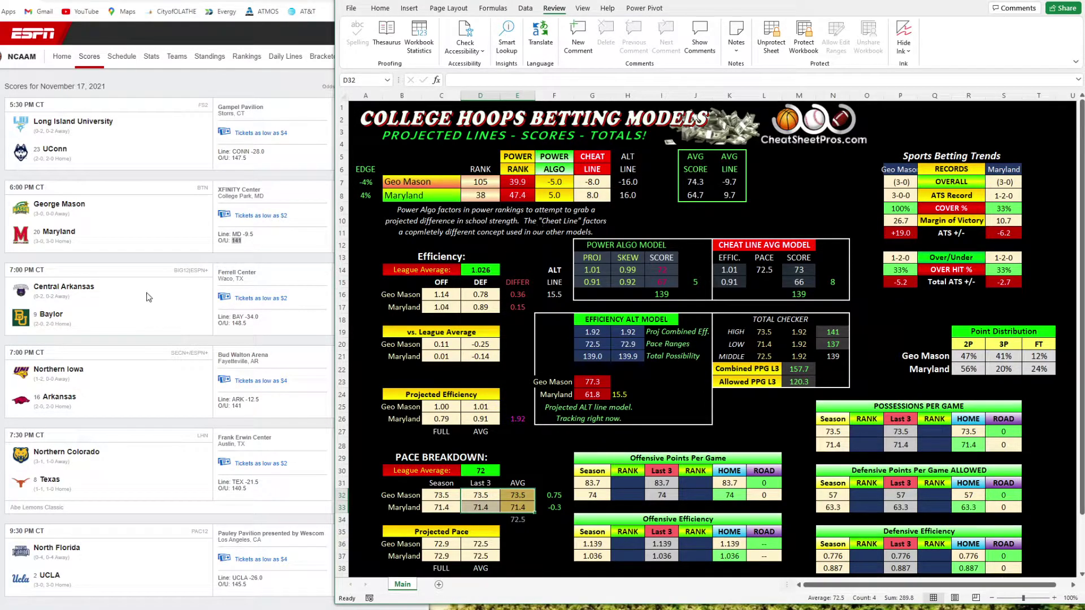
- Choose N Iowa as the first team from the B7 team dropdown
scroll(149, 296, "down", 2)
scroll(150, 297, "down", 2)
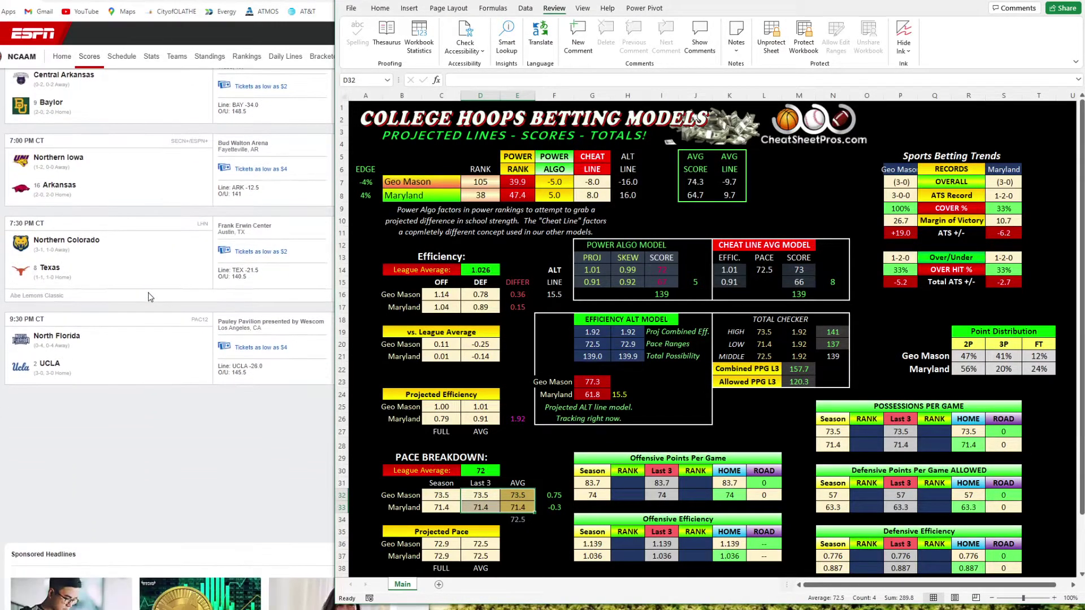
scroll(150, 296, "up", 5)
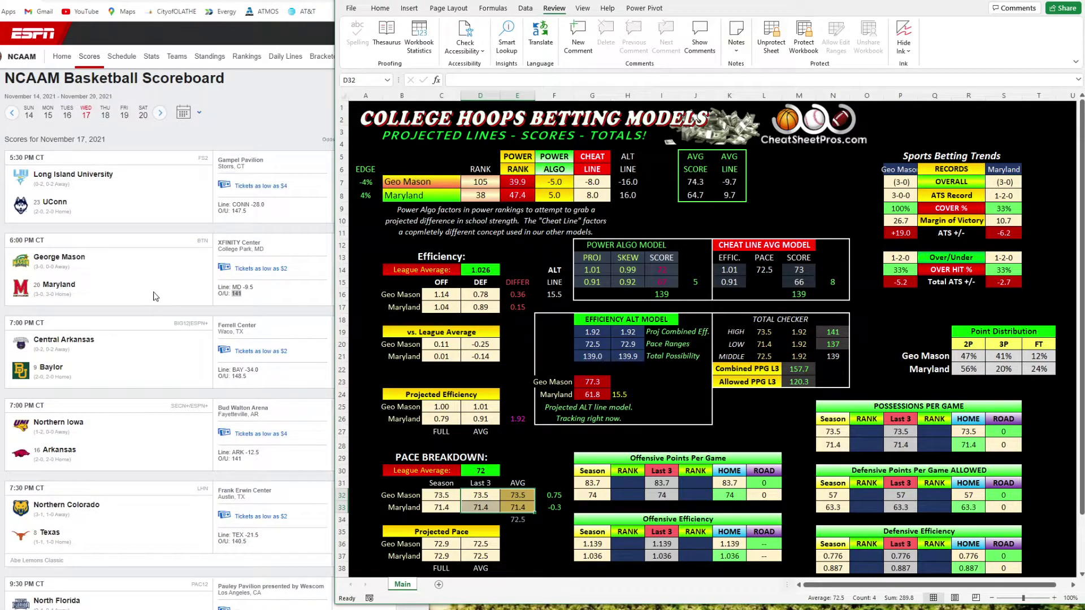
scroll(150, 295, "down", 3)
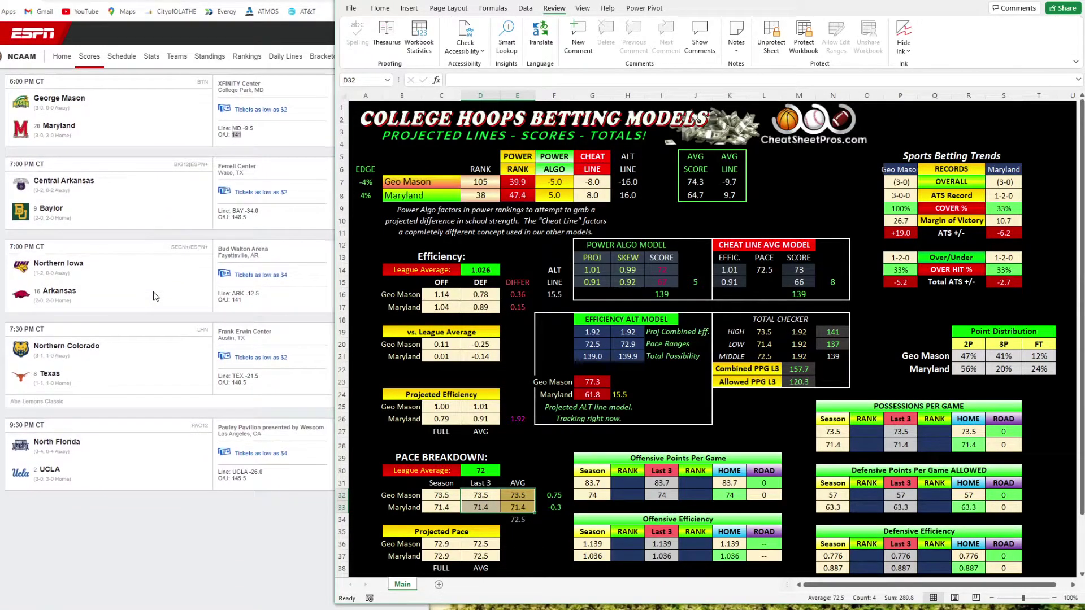
left_click(436, 184)
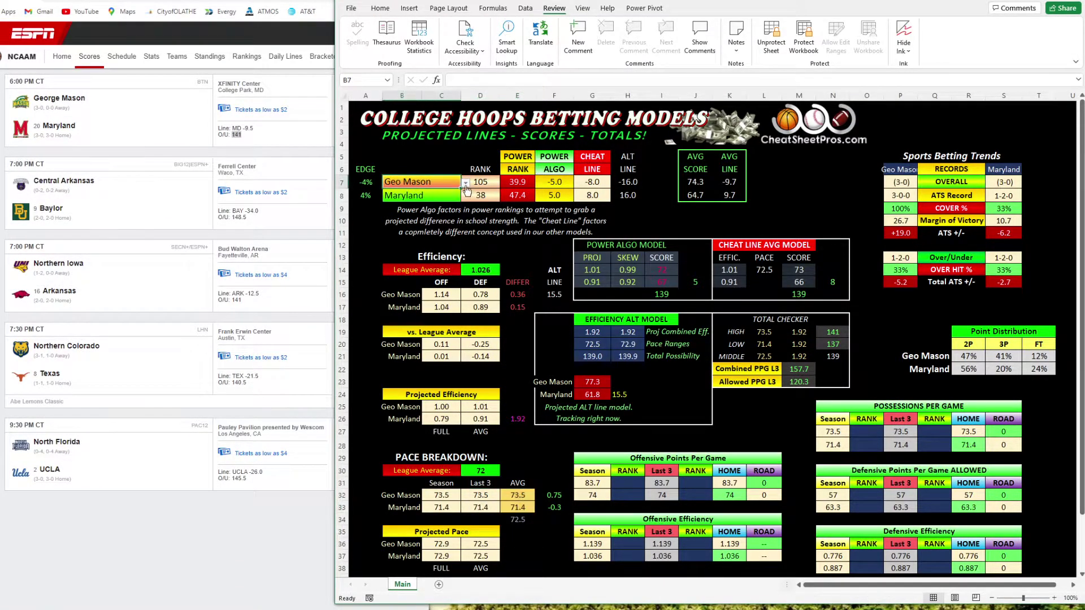
left_click(465, 182)
scroll(465, 240, "down", 4)
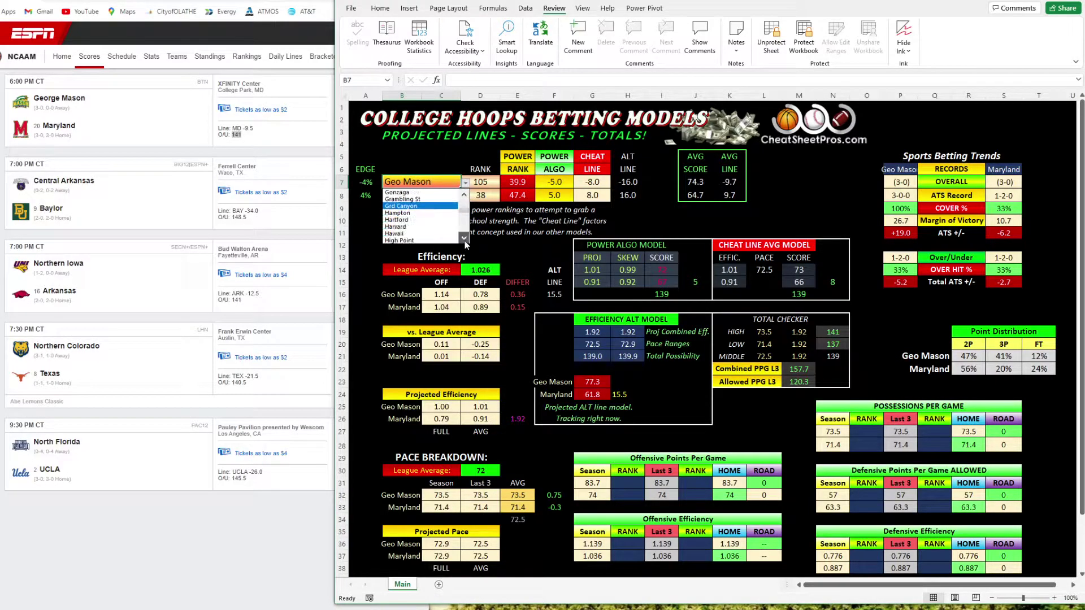
scroll(465, 241, "down", 4)
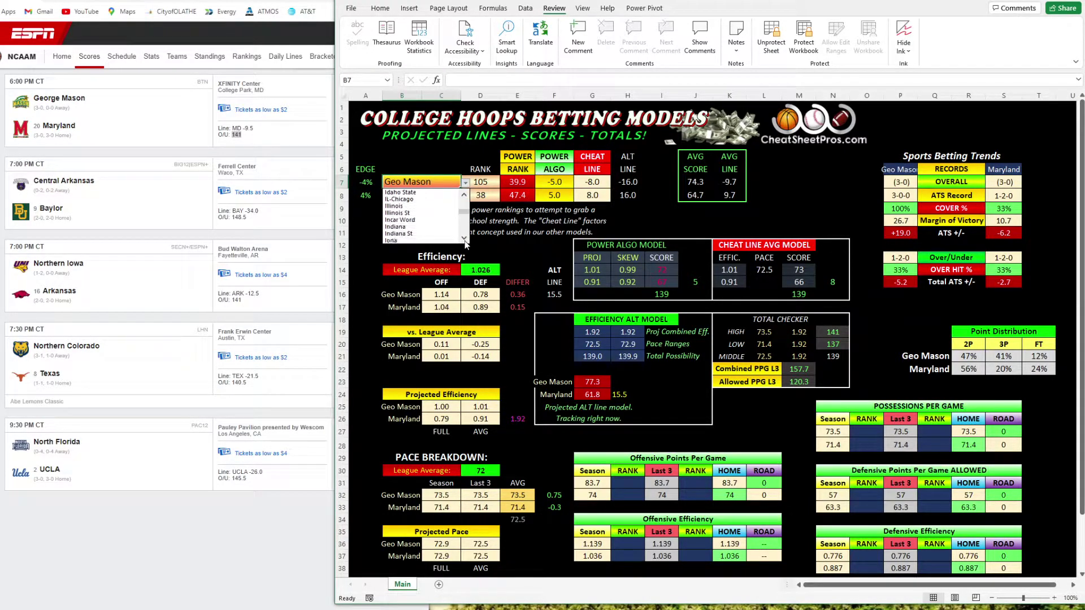
scroll(465, 242, "down", 4)
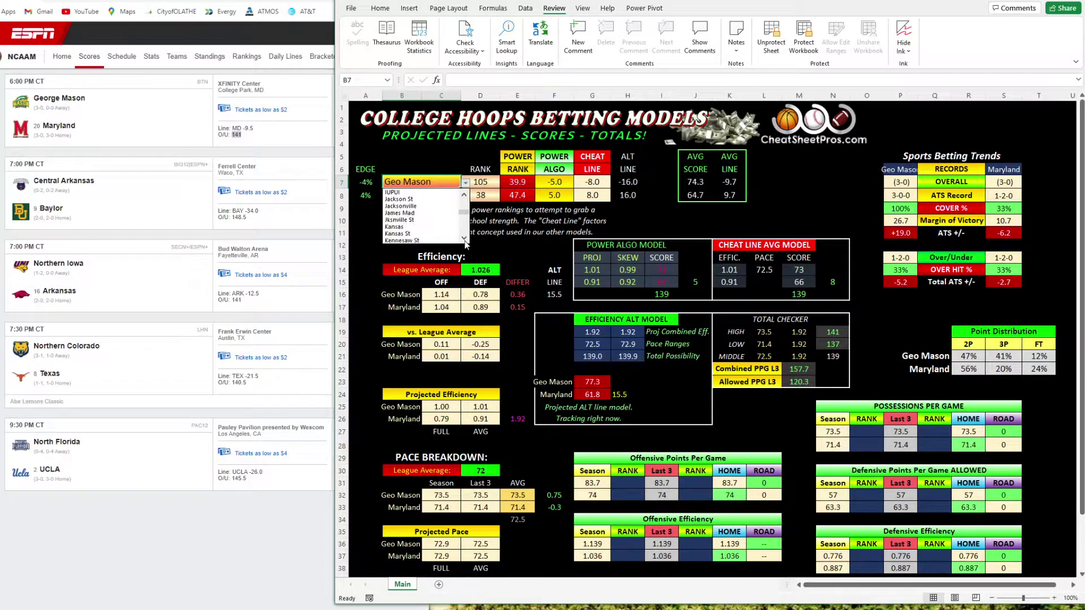
left_click_drag(465, 212, 465, 217)
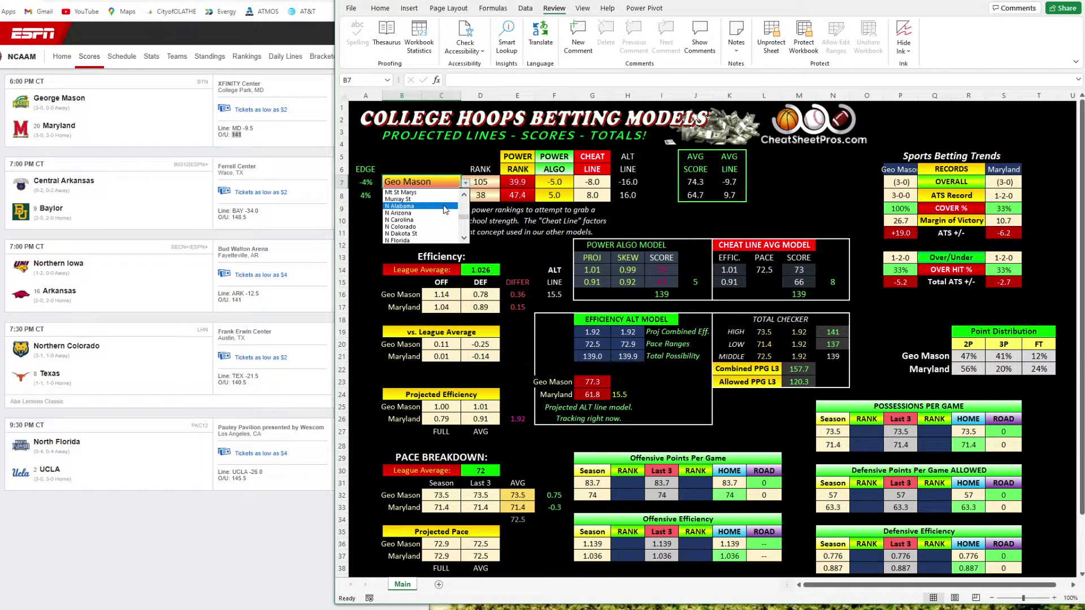
scroll(446, 210, "down", 2)
left_click(468, 242)
left_click(467, 242)
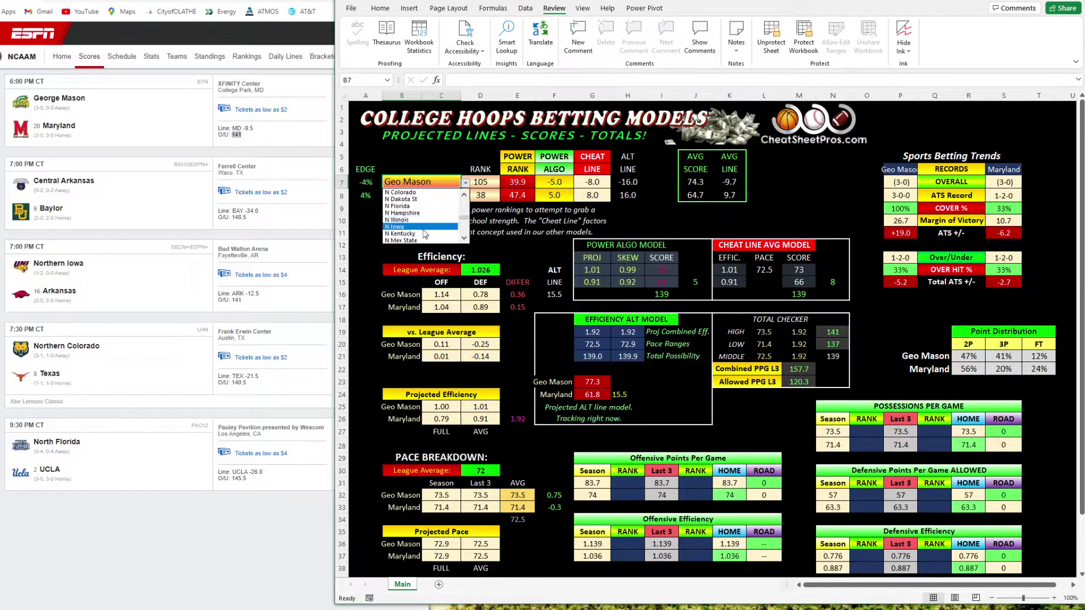
left_click(424, 229)
- Enter Arkansas as the second team in B8
left_click(429, 198)
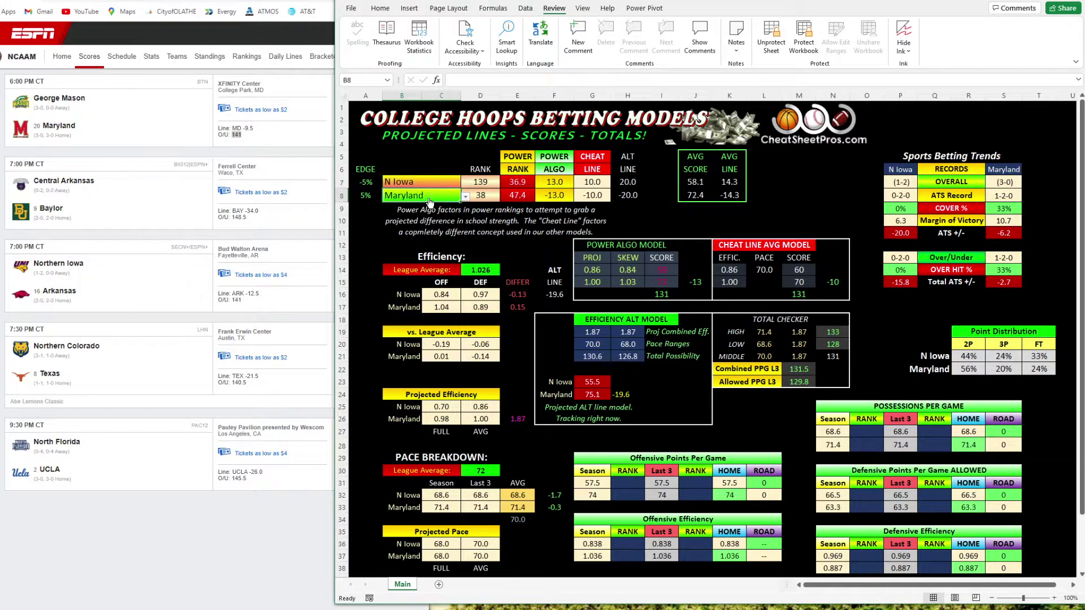
type("Arkansas")
key("Return")
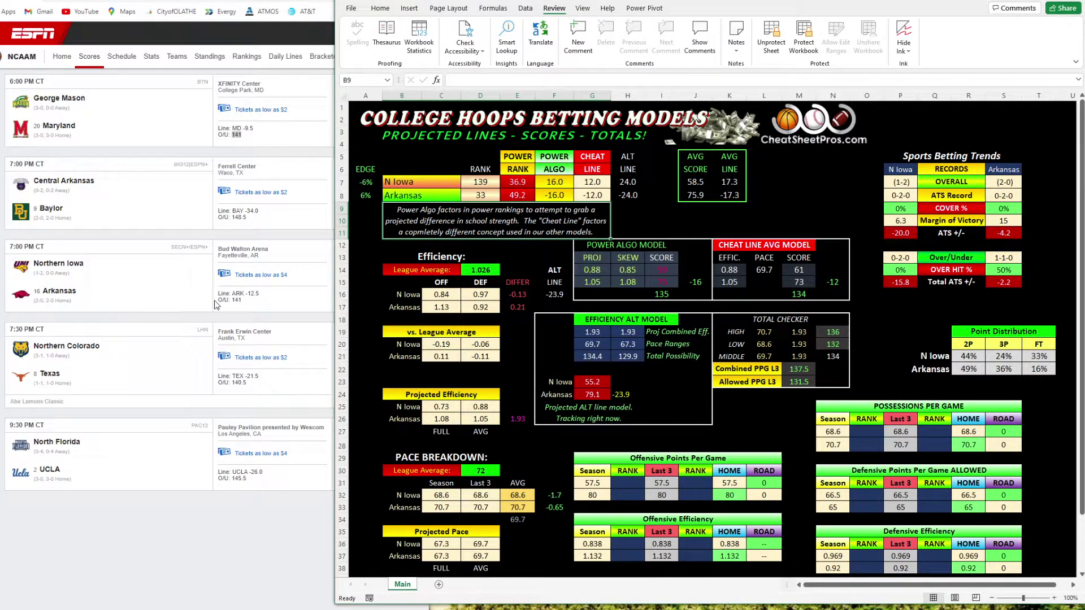
mouse_move(236, 293)
left_mouse_down()
mouse_move(260, 295)
mouse_move(234, 300)
mouse_move(251, 306)
left_mouse_up()
left_click(548, 232)
left_click_drag(551, 191, 592, 195)
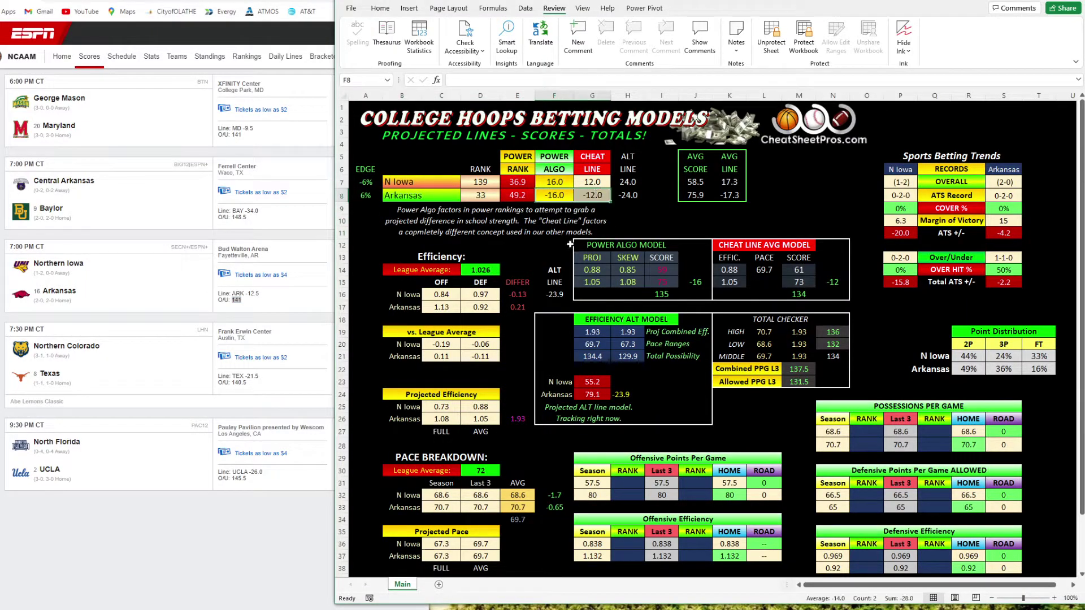
left_click(556, 195)
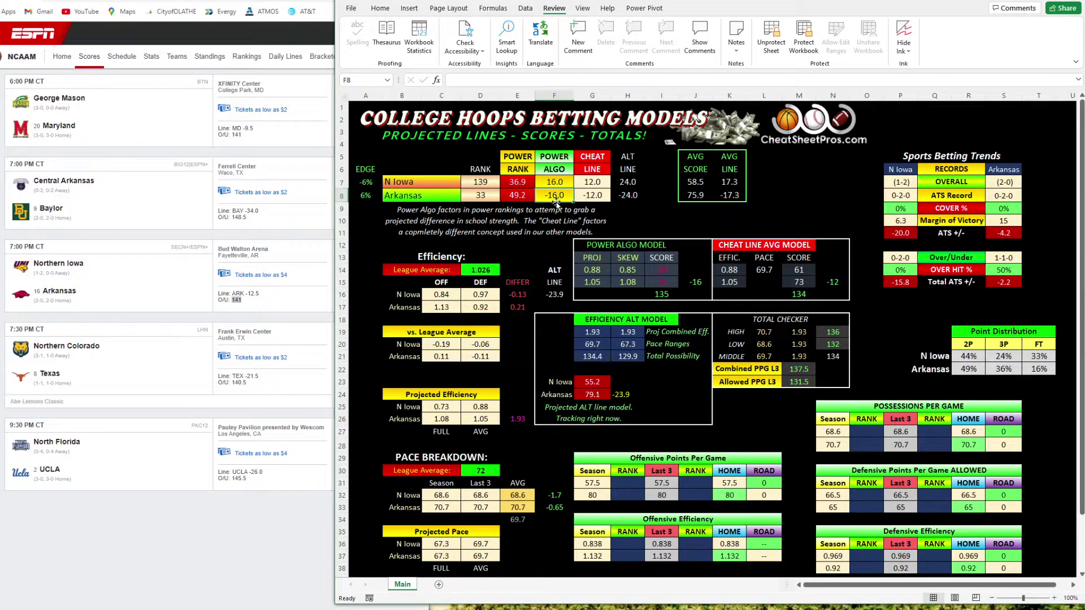
left_click(592, 198)
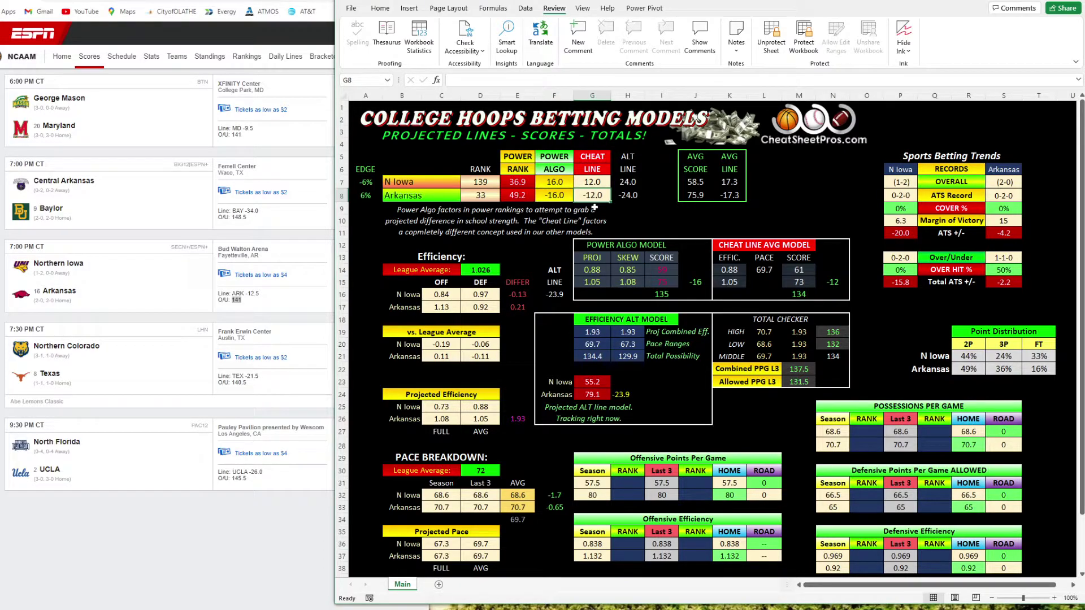
left_click_drag(554, 195, 585, 198)
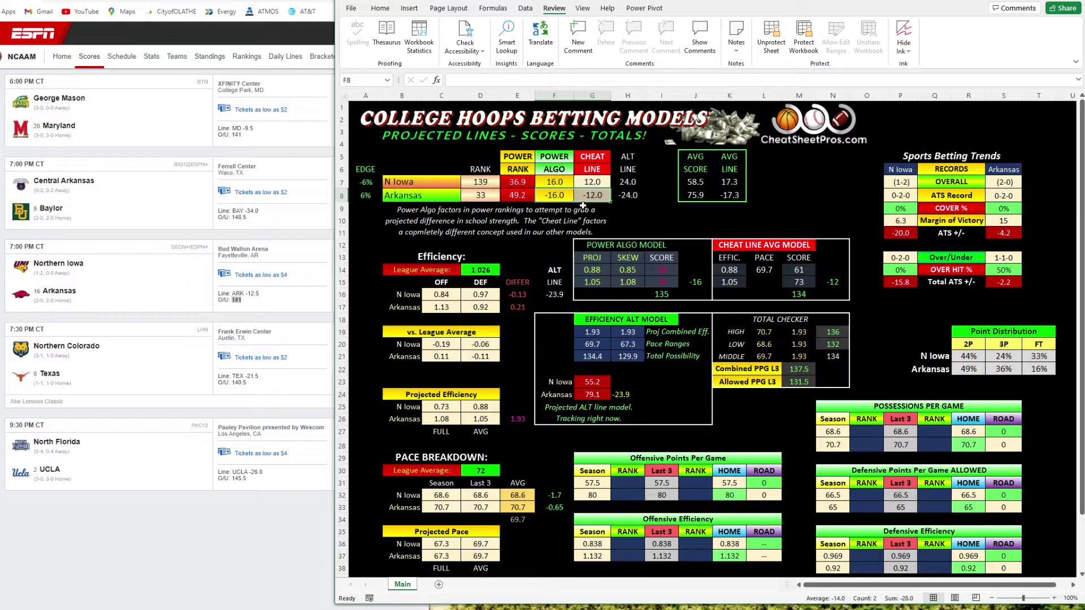
left_click_drag(627, 157, 627, 195)
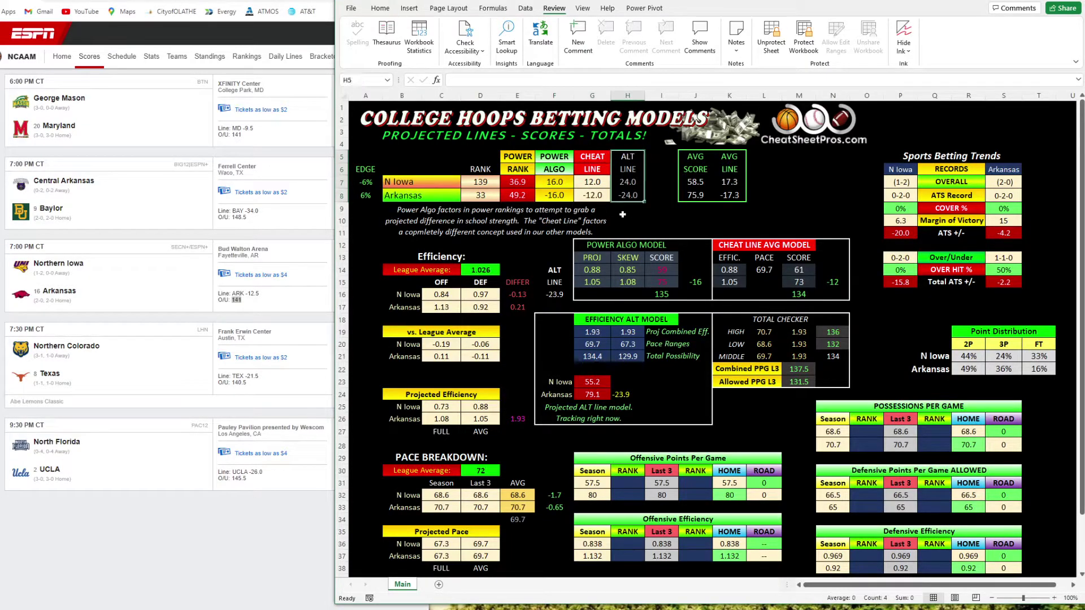
left_click_drag(695, 182, 729, 195)
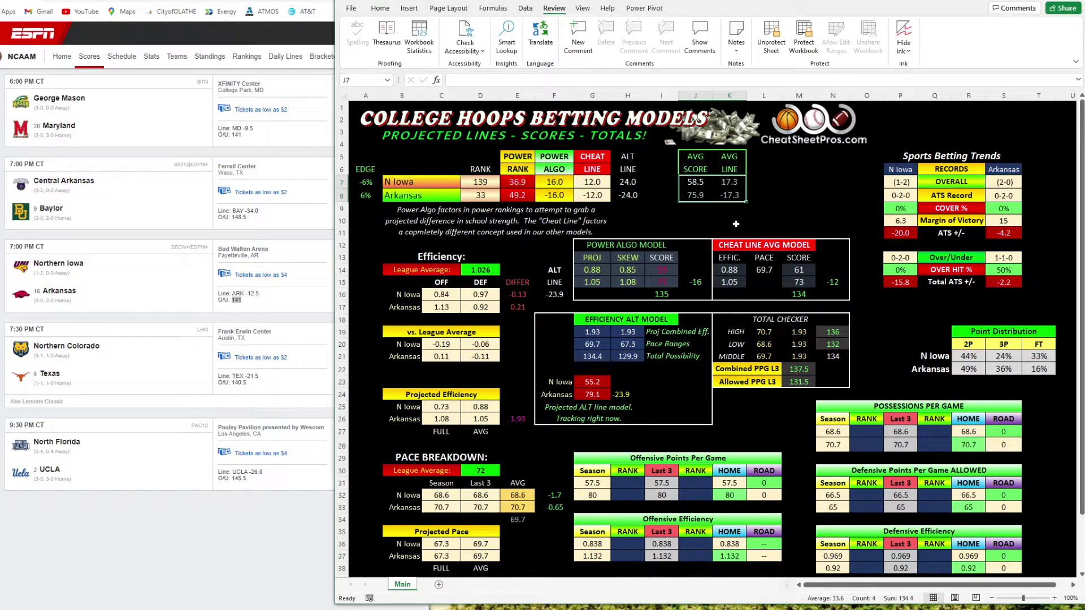
- Inspect the ATS trends: records, cover percentages, and ATS +/- of -20.0 and -4.2
left_click_drag(899, 144, 1004, 220)
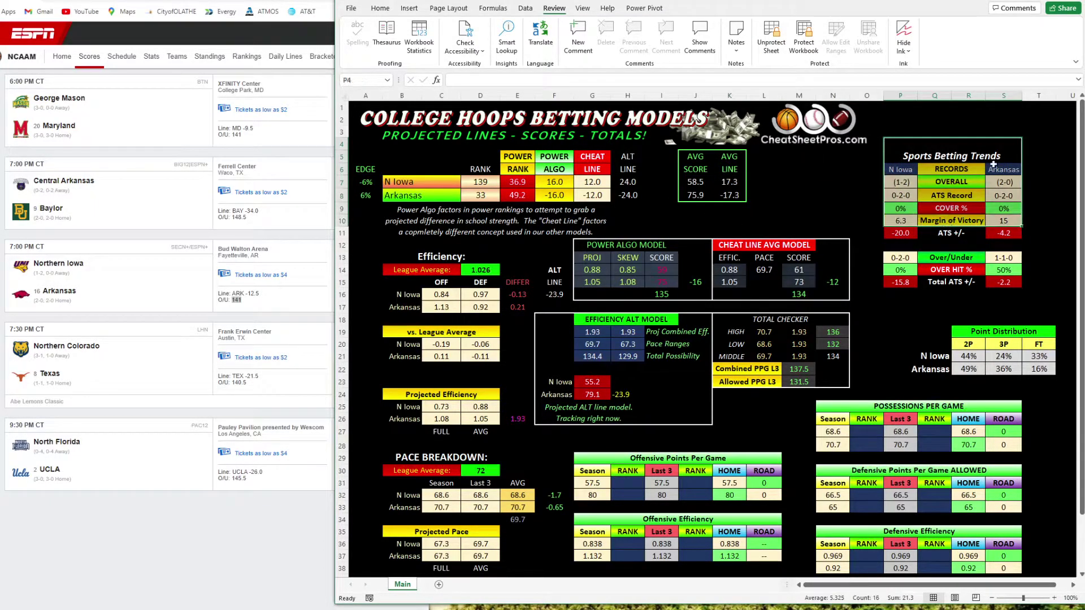
left_click(910, 182)
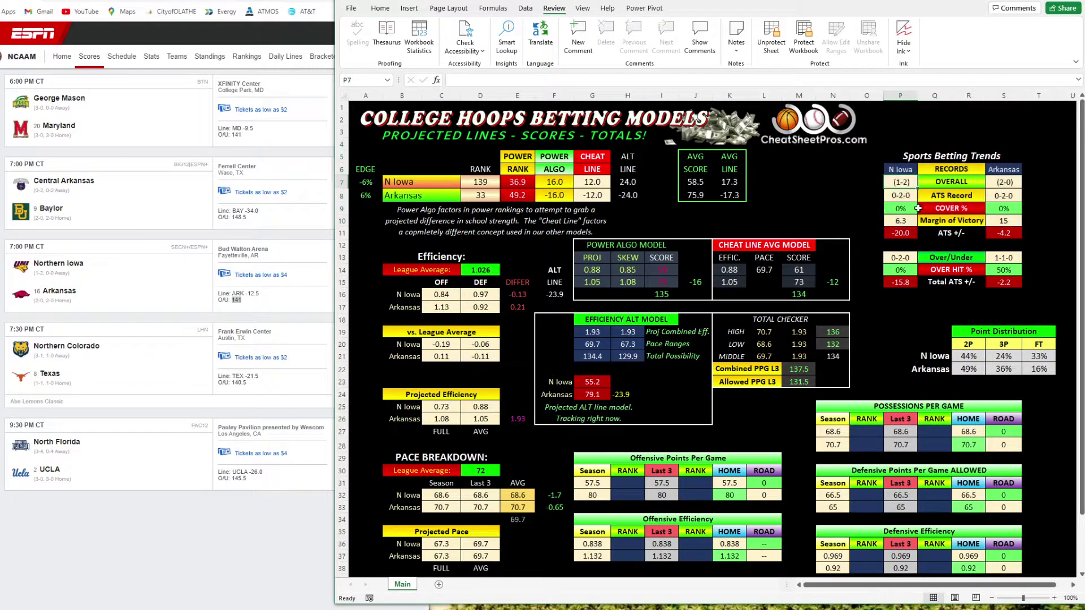
left_click(907, 197)
left_click(1006, 195)
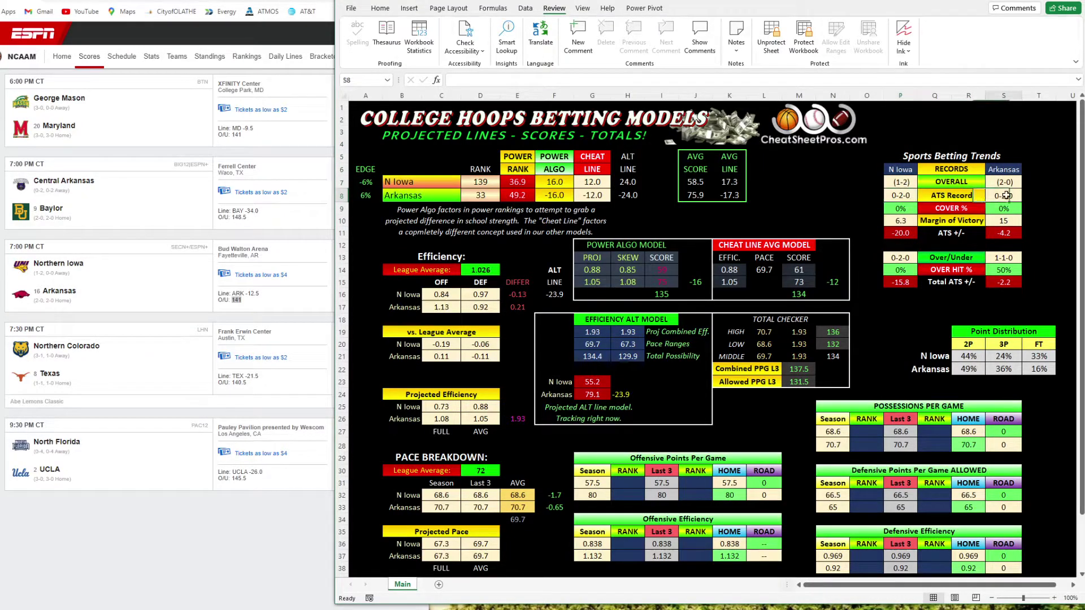
left_click_drag(899, 208, 1003, 209)
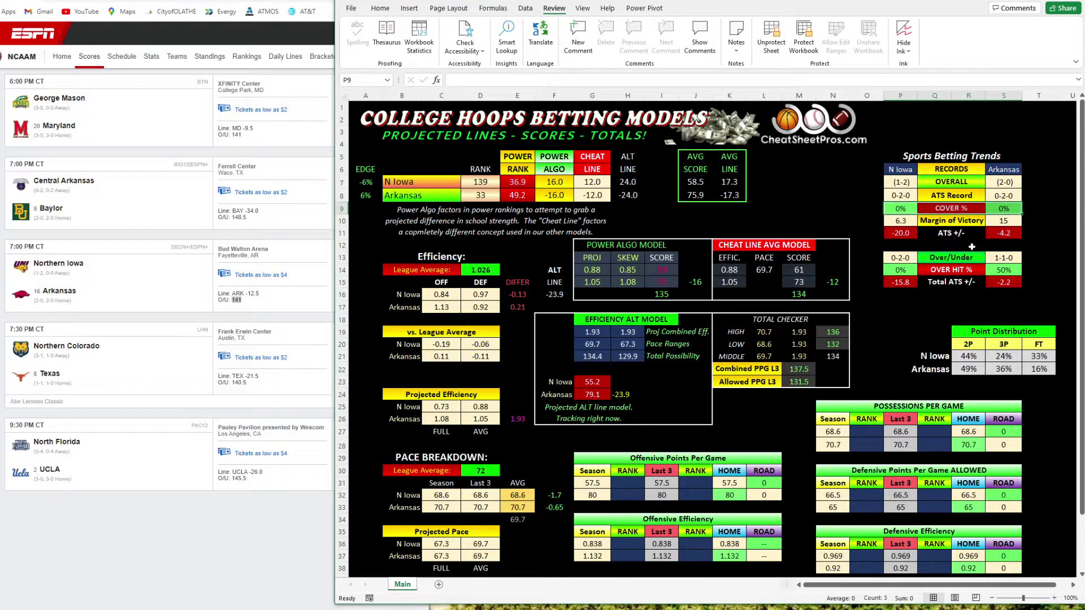
left_click(910, 235)
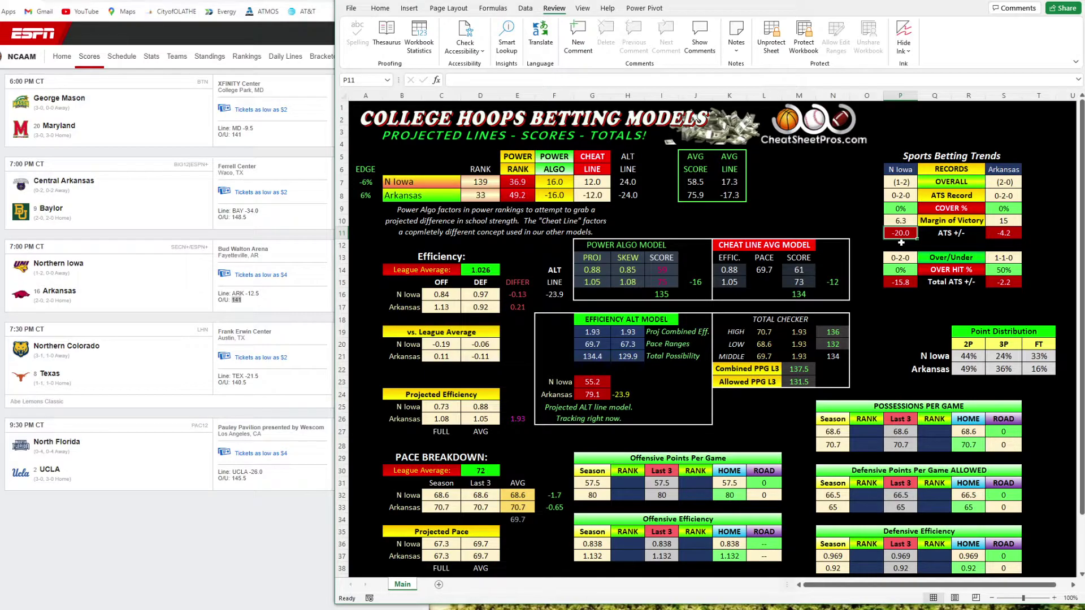
left_click(1004, 234)
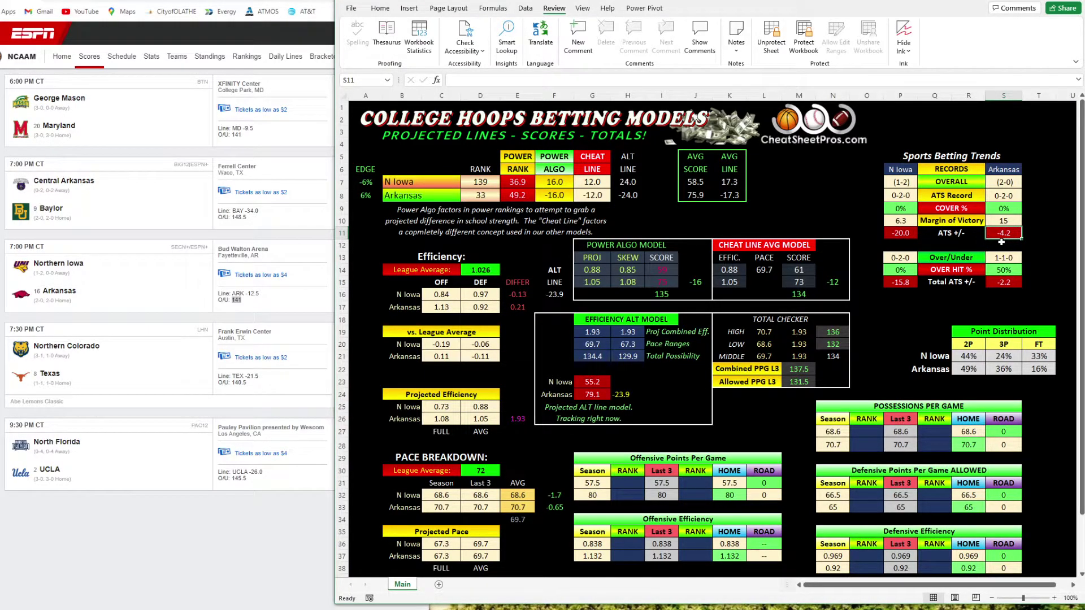
left_click_drag(1005, 170, 1006, 234)
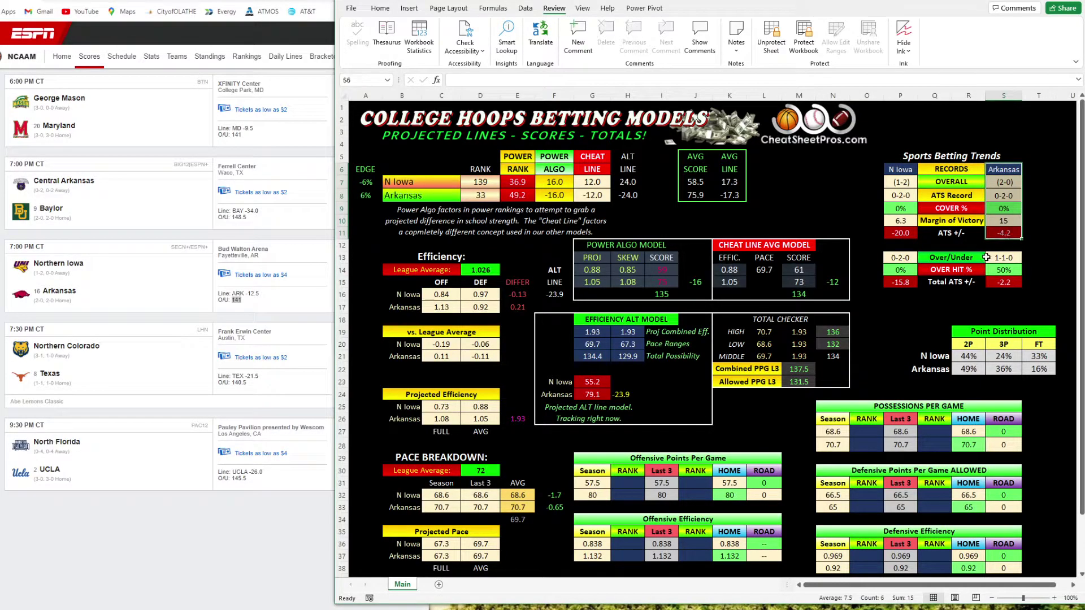
- Inspect the over/under records and 134 middle total, then clear the selection
left_click_drag(900, 257, 1001, 272)
left_click(840, 356)
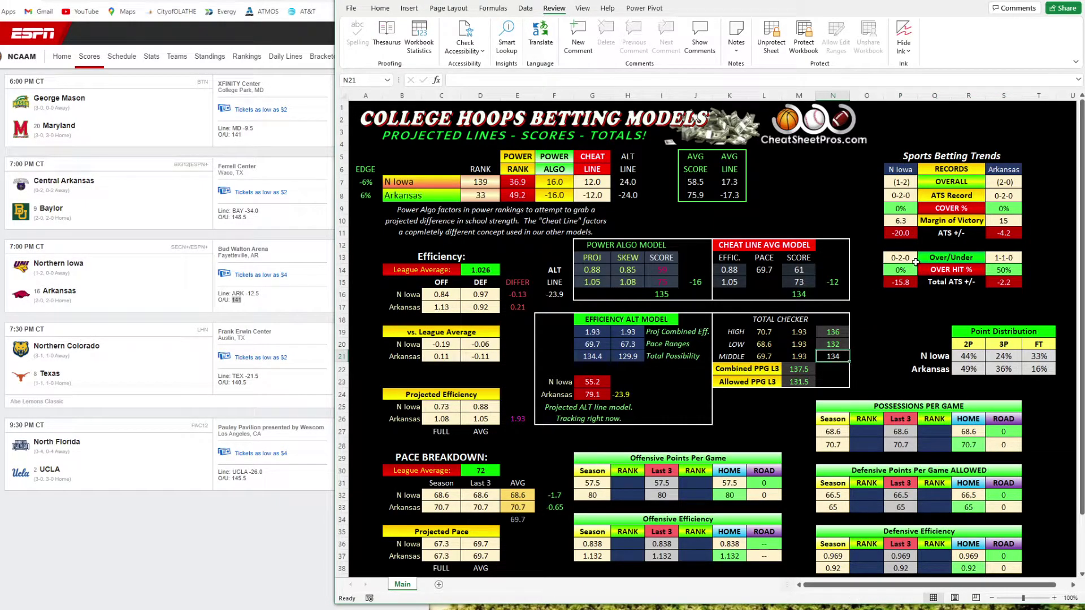
left_click_drag(900, 258, 1011, 282)
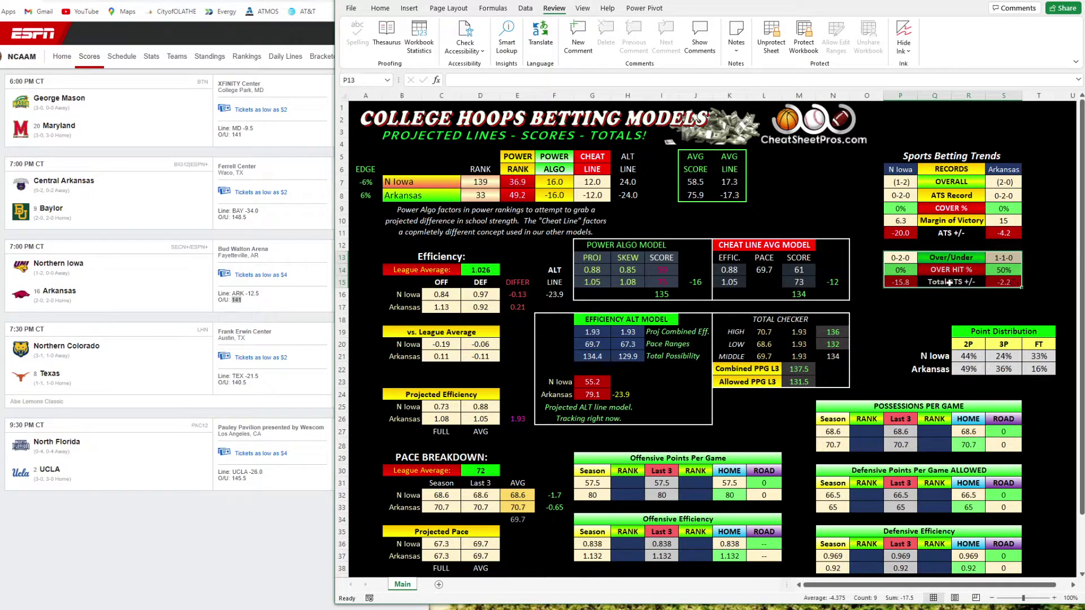
left_click(885, 297)
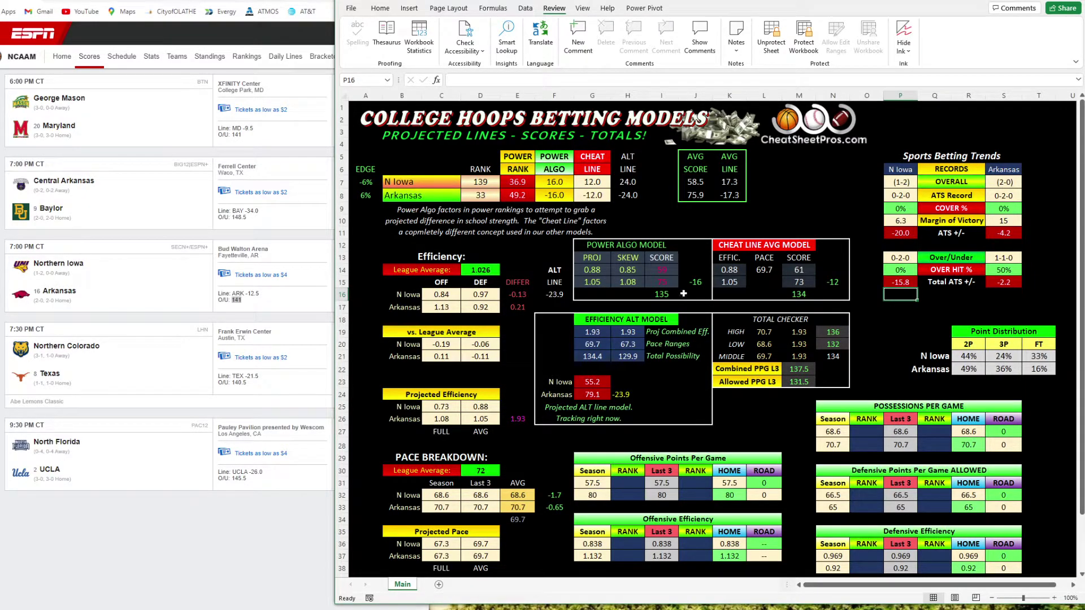
left_click(659, 221)
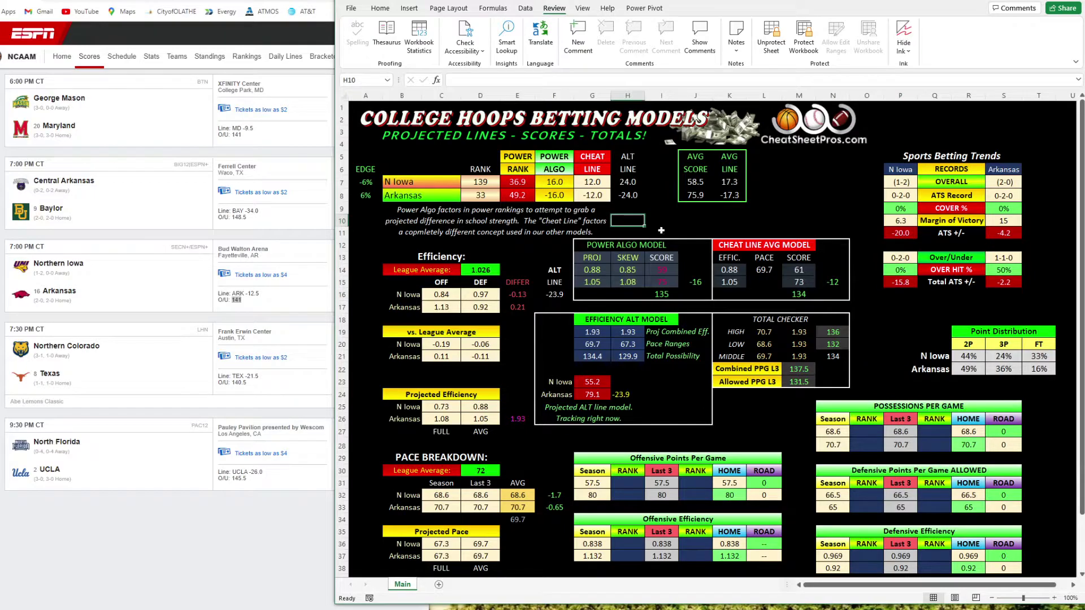
left_click(540, 247)
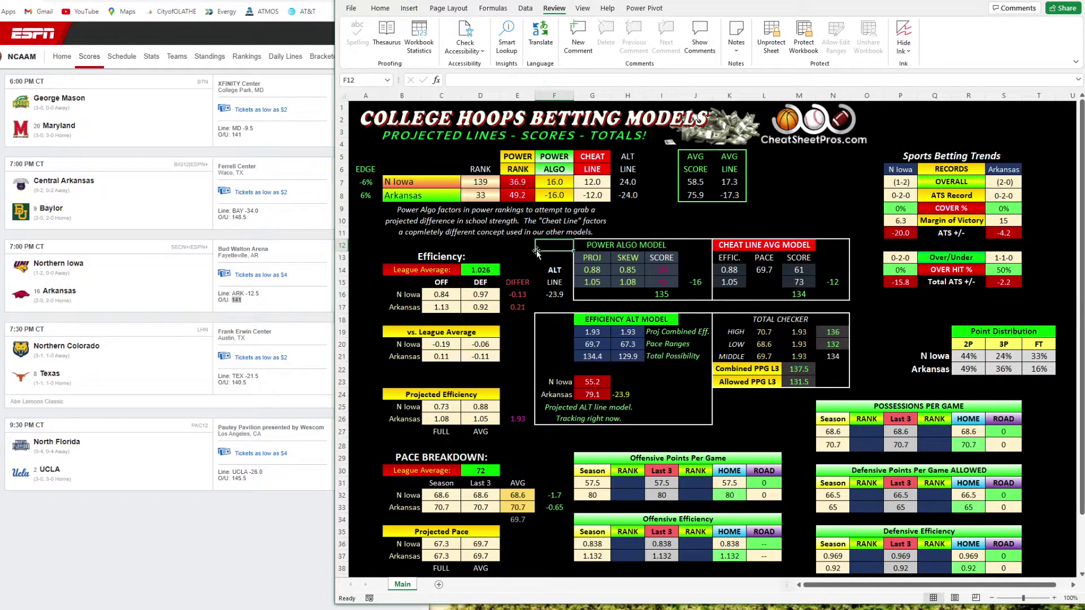
scroll(212, 368, "up", 5)
- Switch ESPN's scoreboard listing from Top 25 to all Division I games
left_click(209, 239)
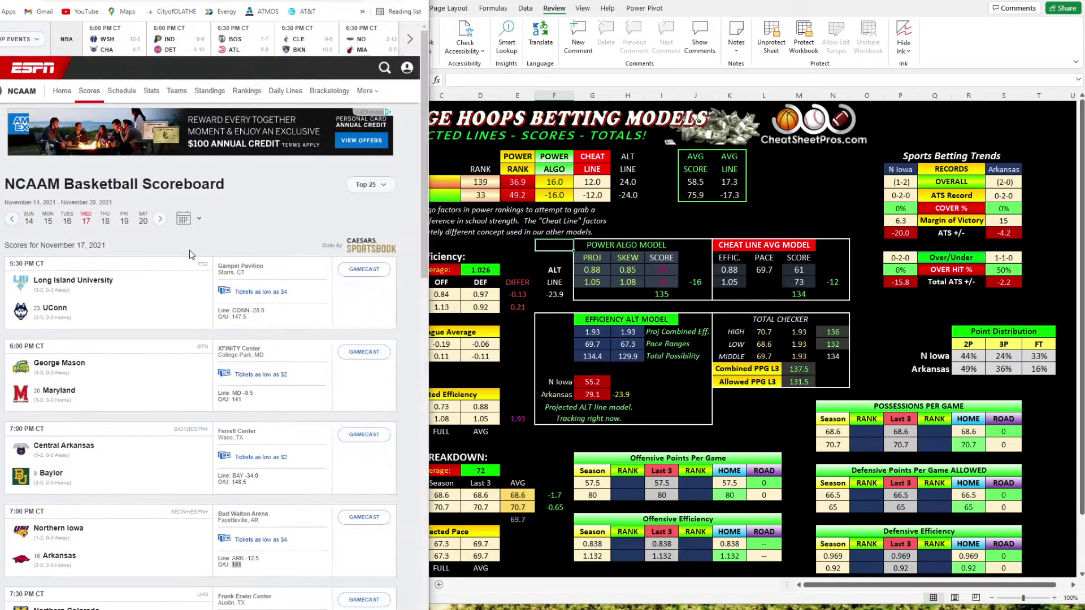
left_click(370, 185)
left_click(360, 226)
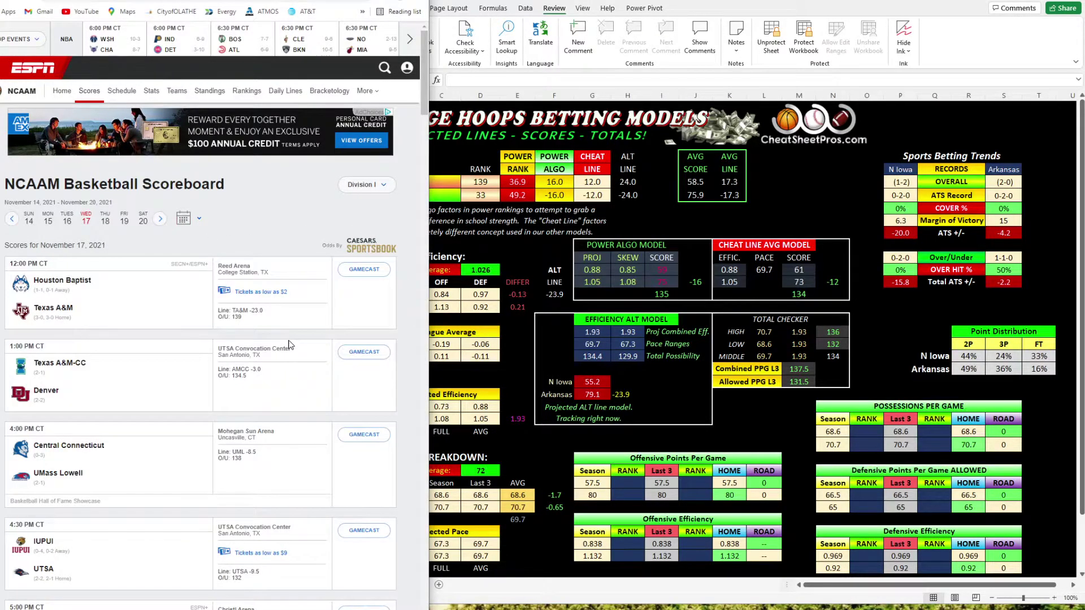
- Scroll through the Division I games list, then return to the Excel workbook
scroll(290, 345, "down", 4)
scroll(290, 344, "down", 5)
scroll(308, 176, "down", 9)
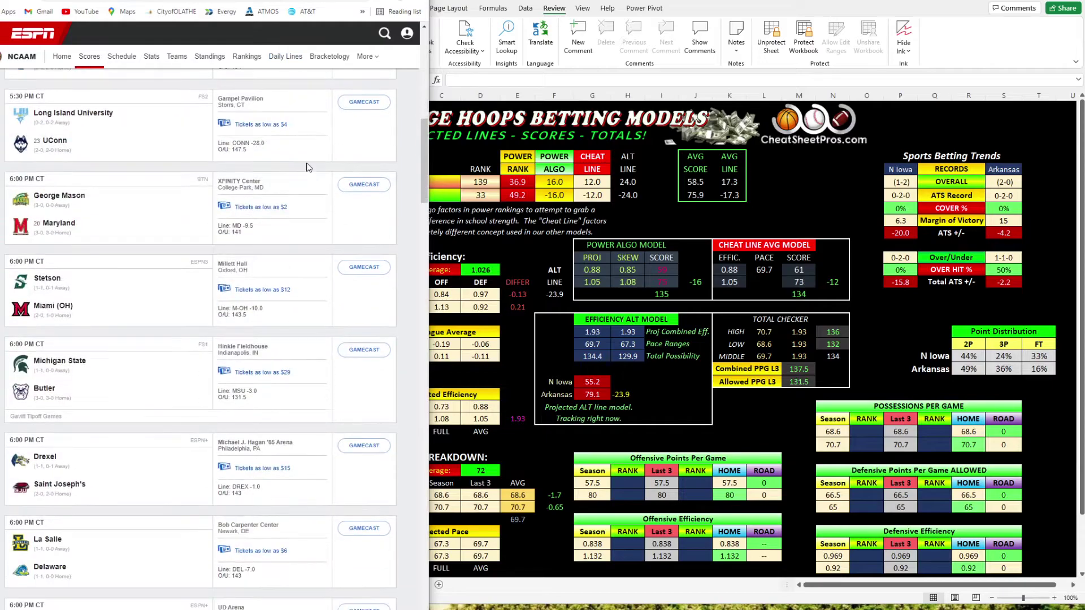
scroll(308, 176, "down", 20)
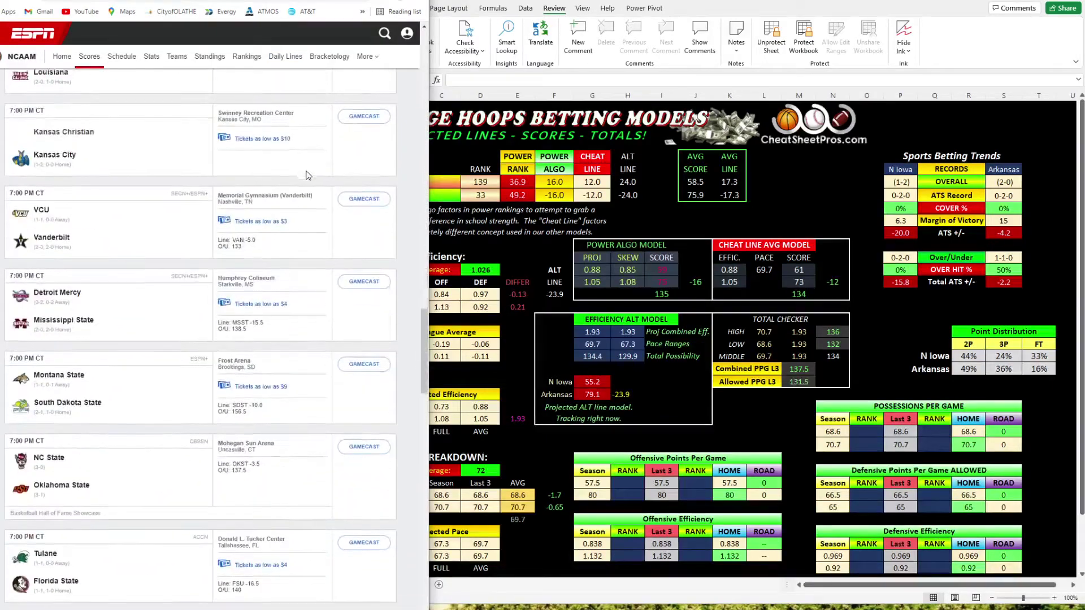
scroll(308, 176, "down", 20)
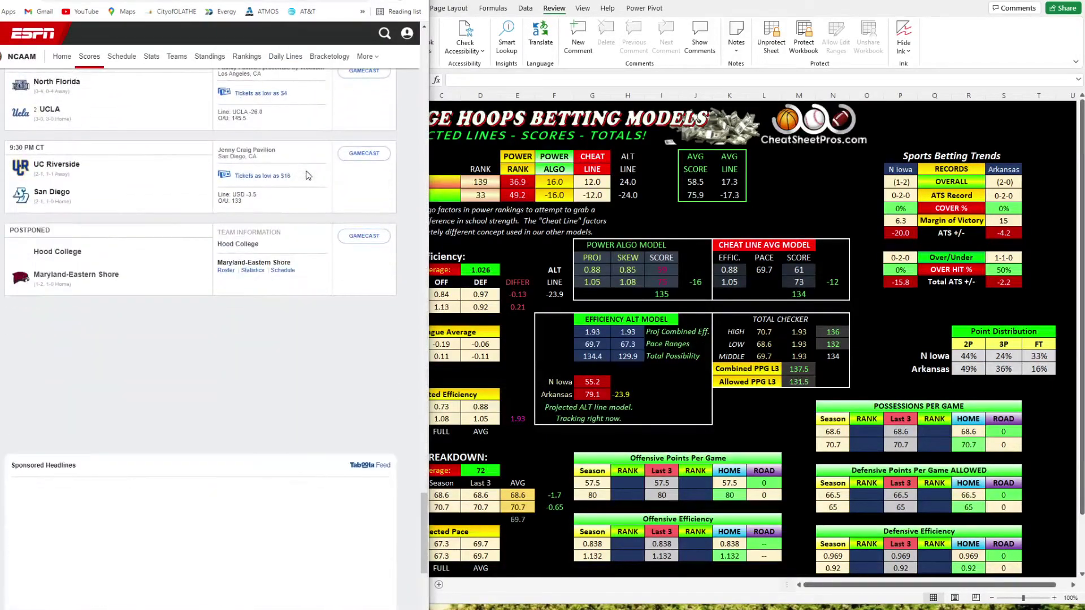
scroll(313, 172, "up", 8)
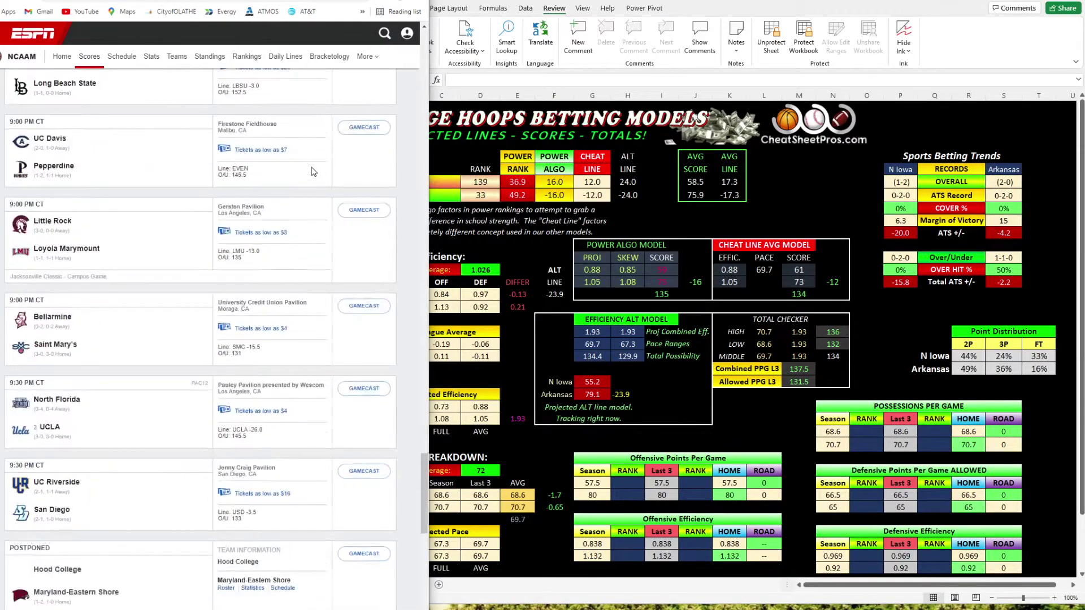
scroll(314, 172, "up", 15)
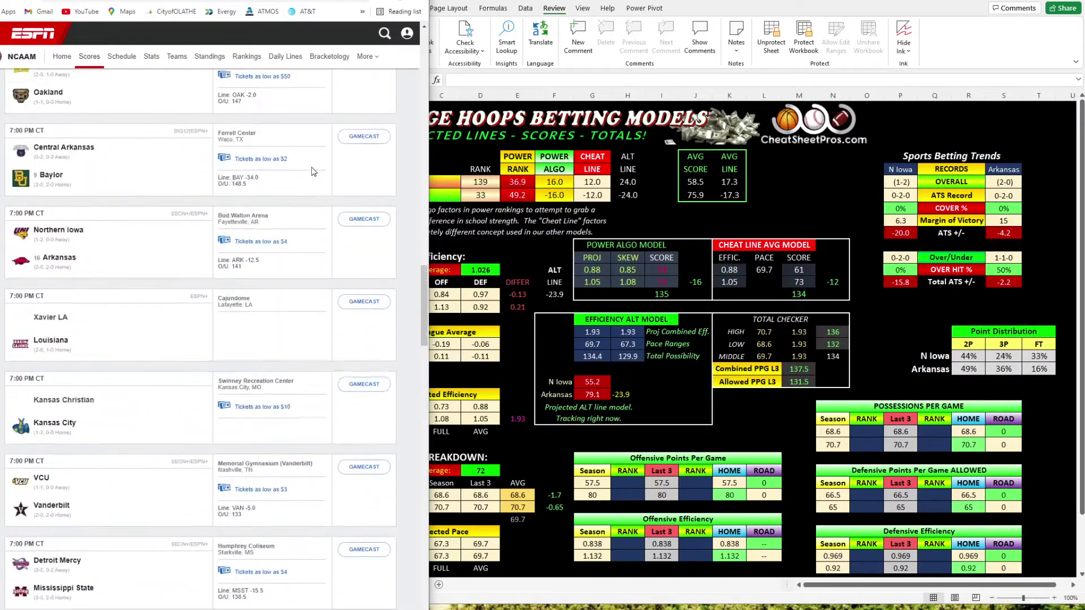
scroll(314, 172, "up", 7)
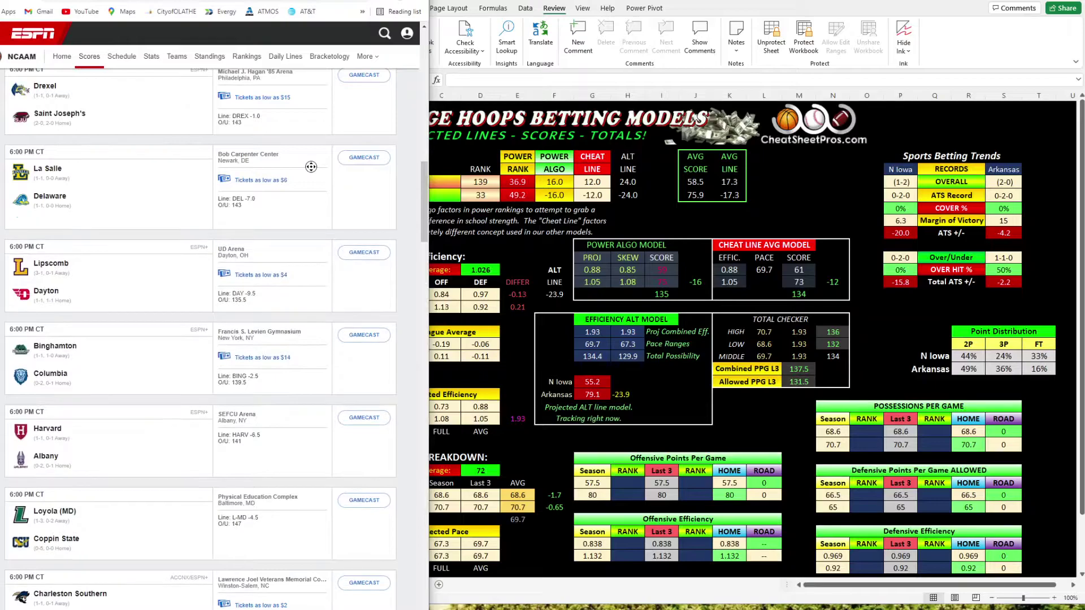
scroll(311, 215, "down", 4)
scroll(310, 218, "up", 8)
scroll(309, 221, "up", 15)
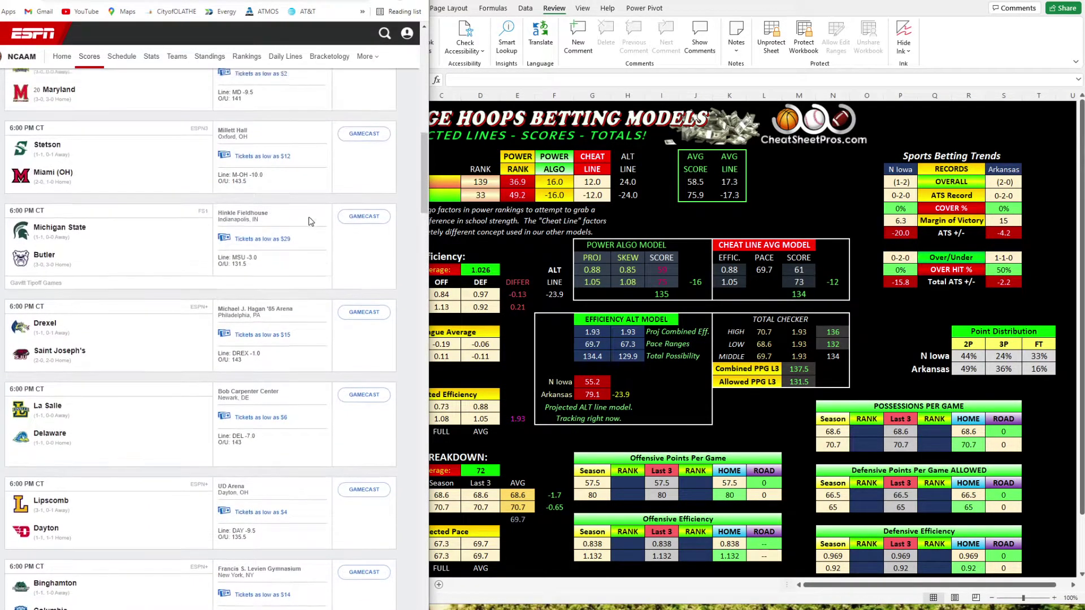
scroll(310, 221, "up", 1)
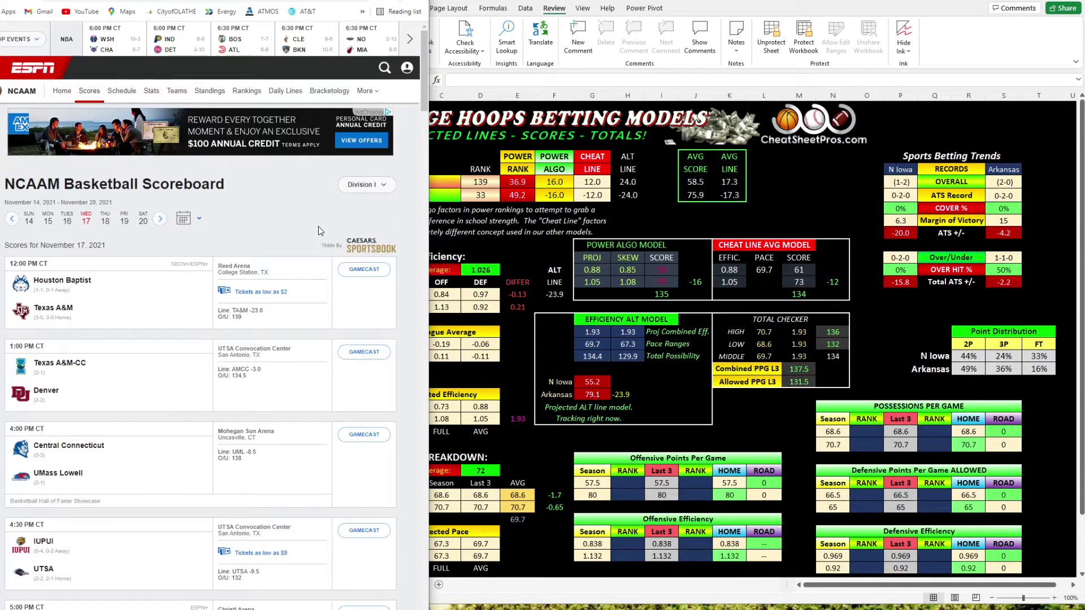
left_click(493, 246)
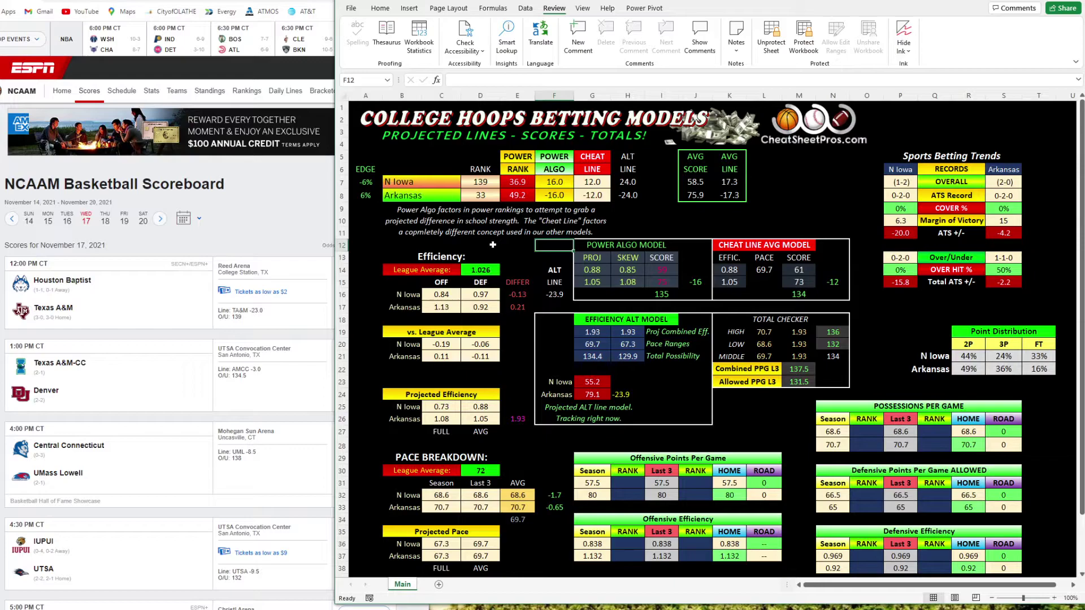